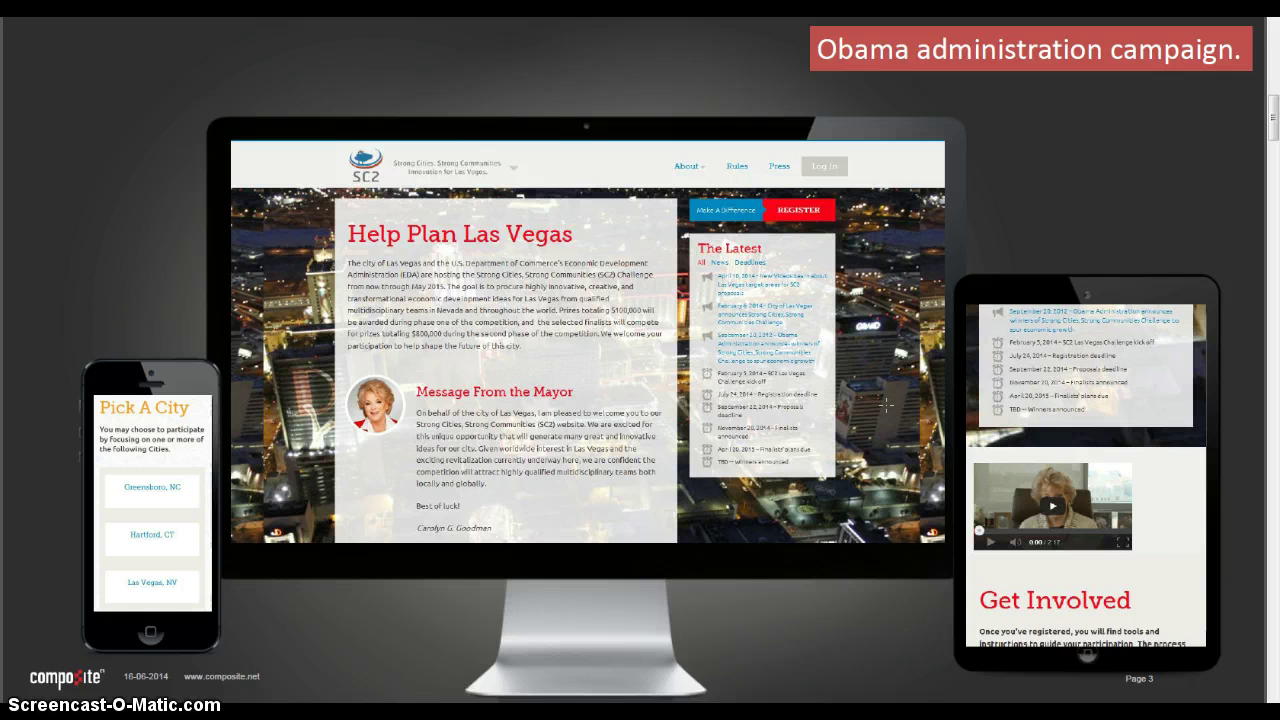
left_click(857, 486)
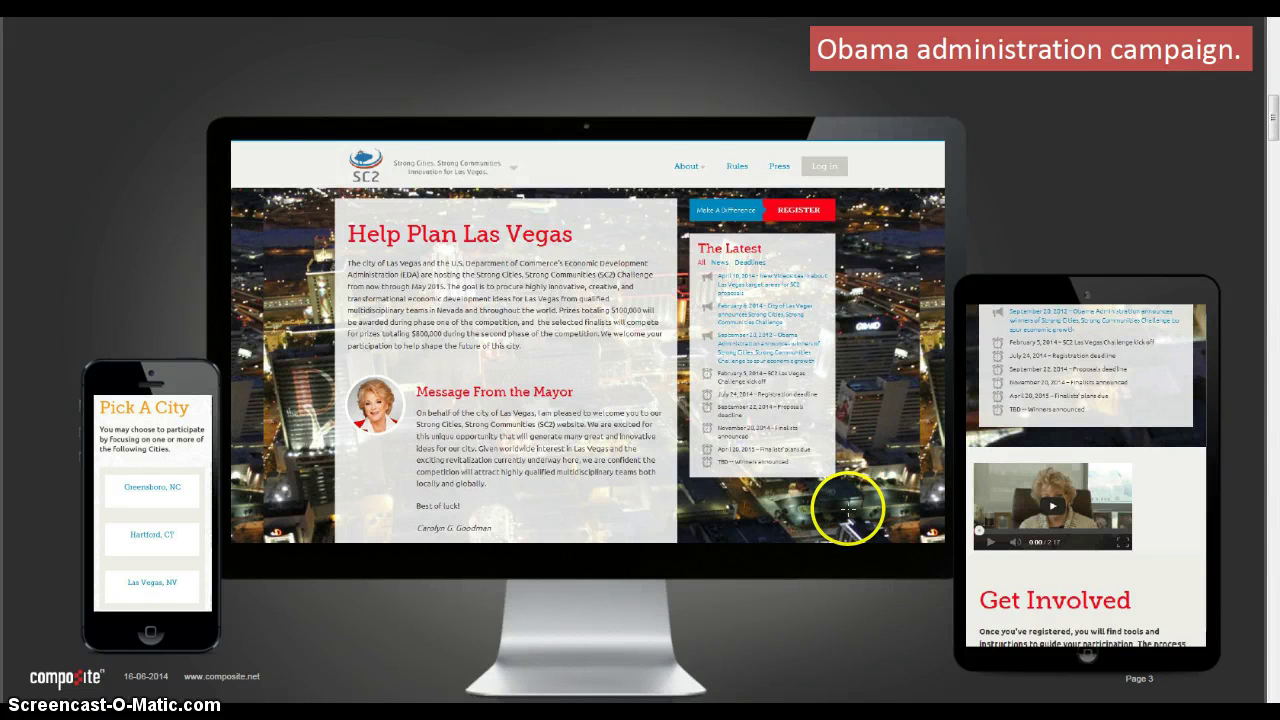
key("Page_Down")
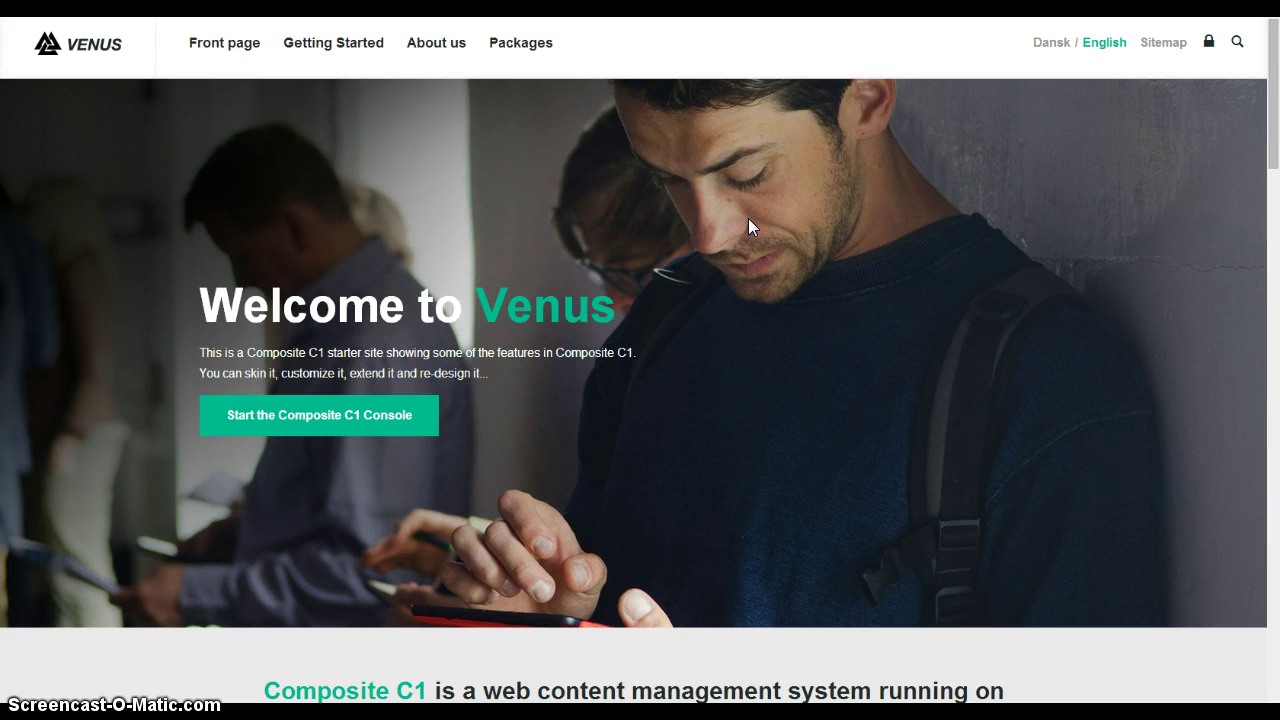
Examine the Venus starter site's Getting Started and About us navigation and its layout in a narrow mobile-width window.
left_click(330, 44)
left_click(422, 50)
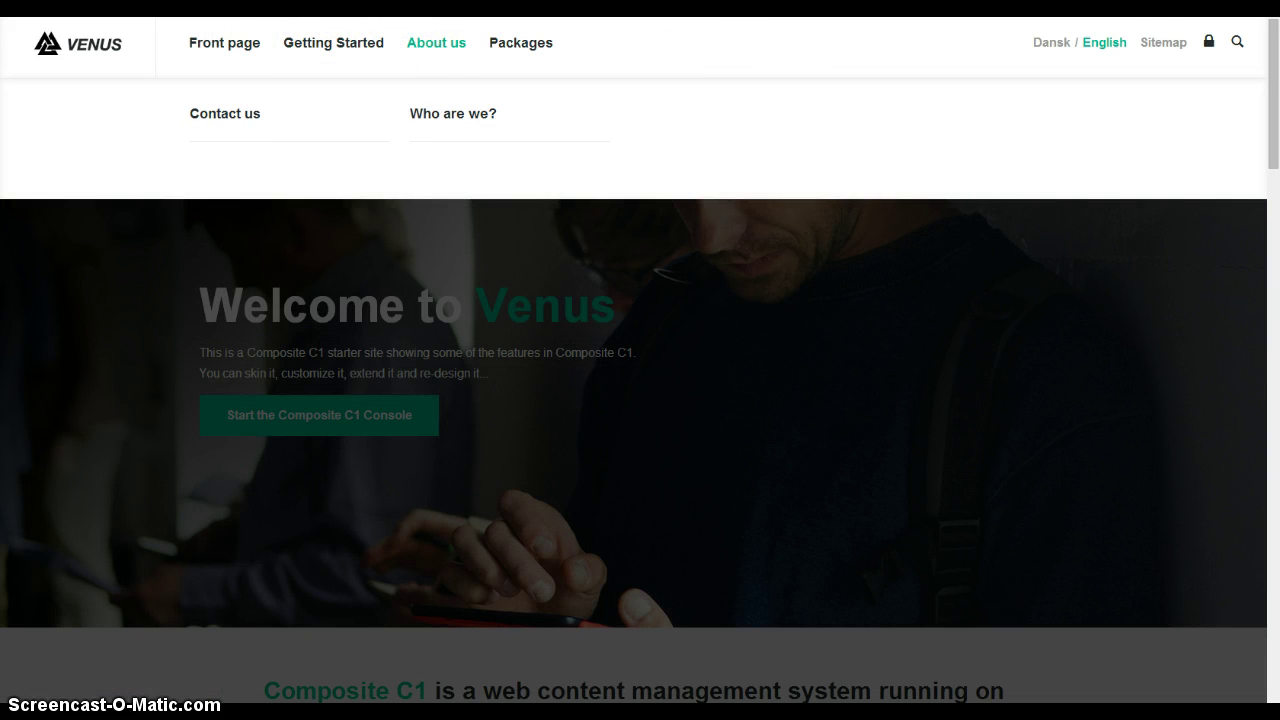
key("F11")
scroll(605, 230, "down", 10)
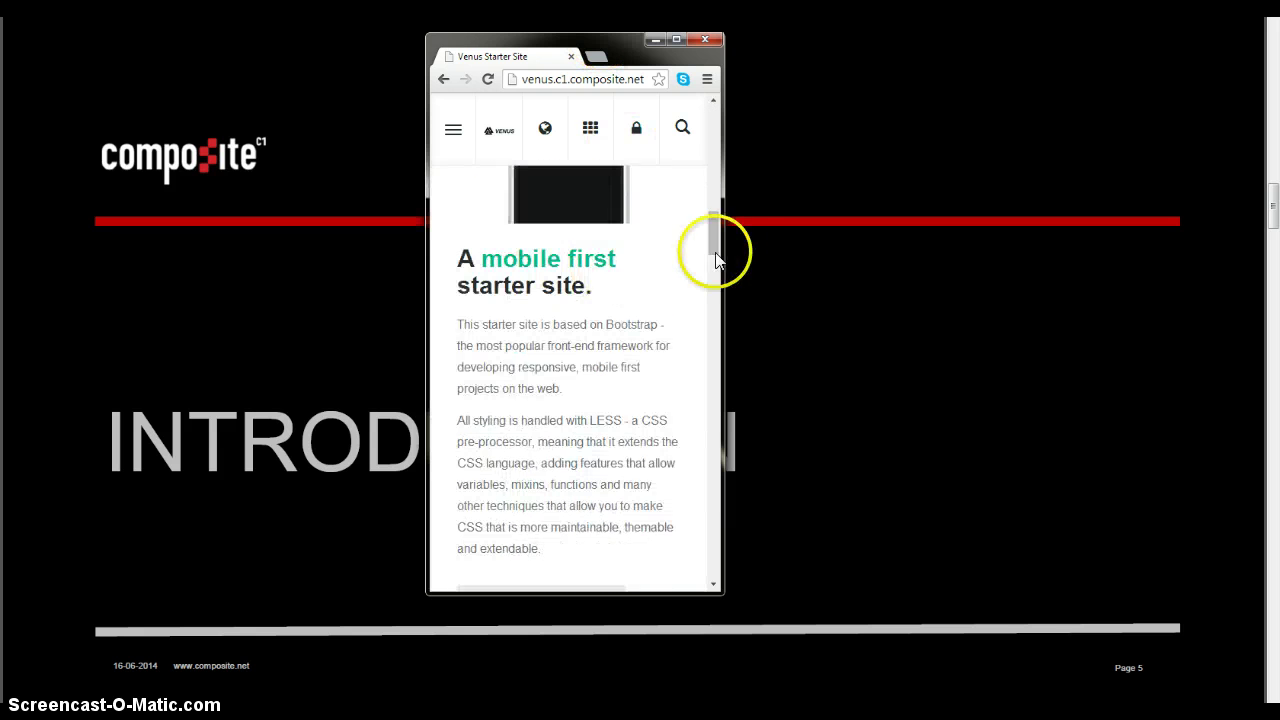
left_click_drag(714, 228, 713, 108)
left_click(676, 39)
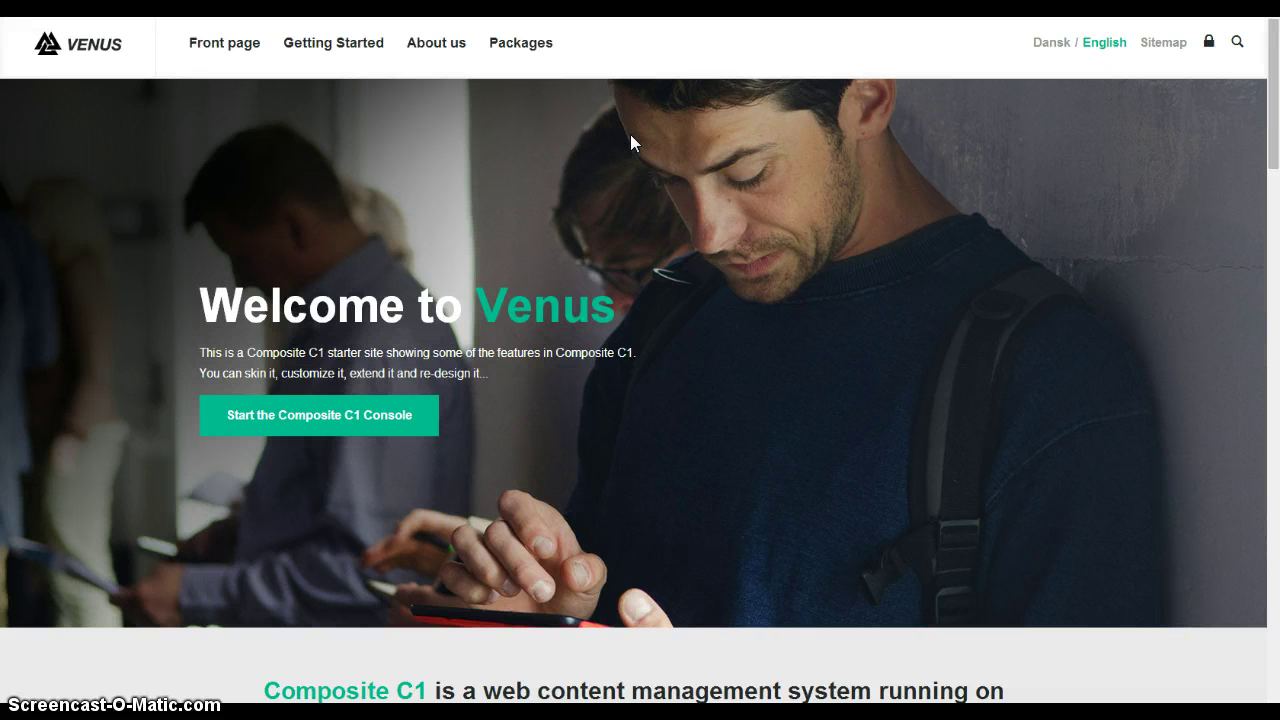
Switch to the Composite C1 console with the Venus Starter Site page in view.
key("alt+Tab")
key("alt+Tab")
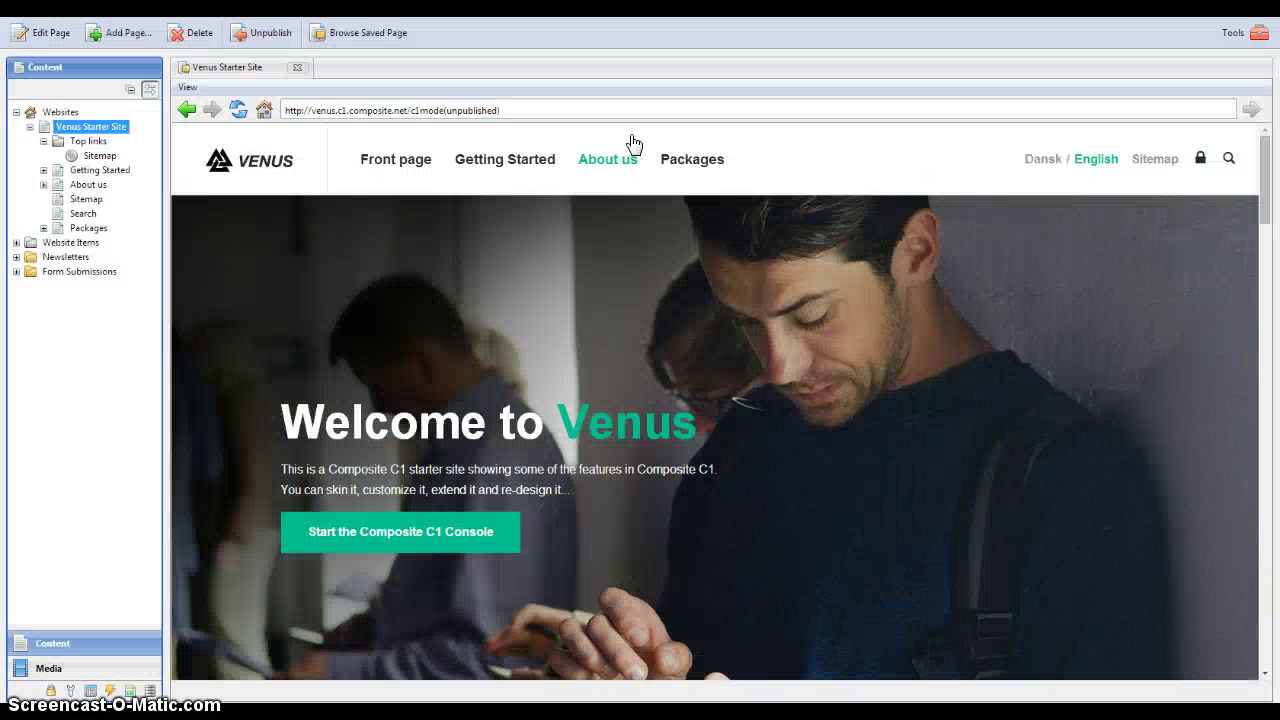
left_click(667, 135)
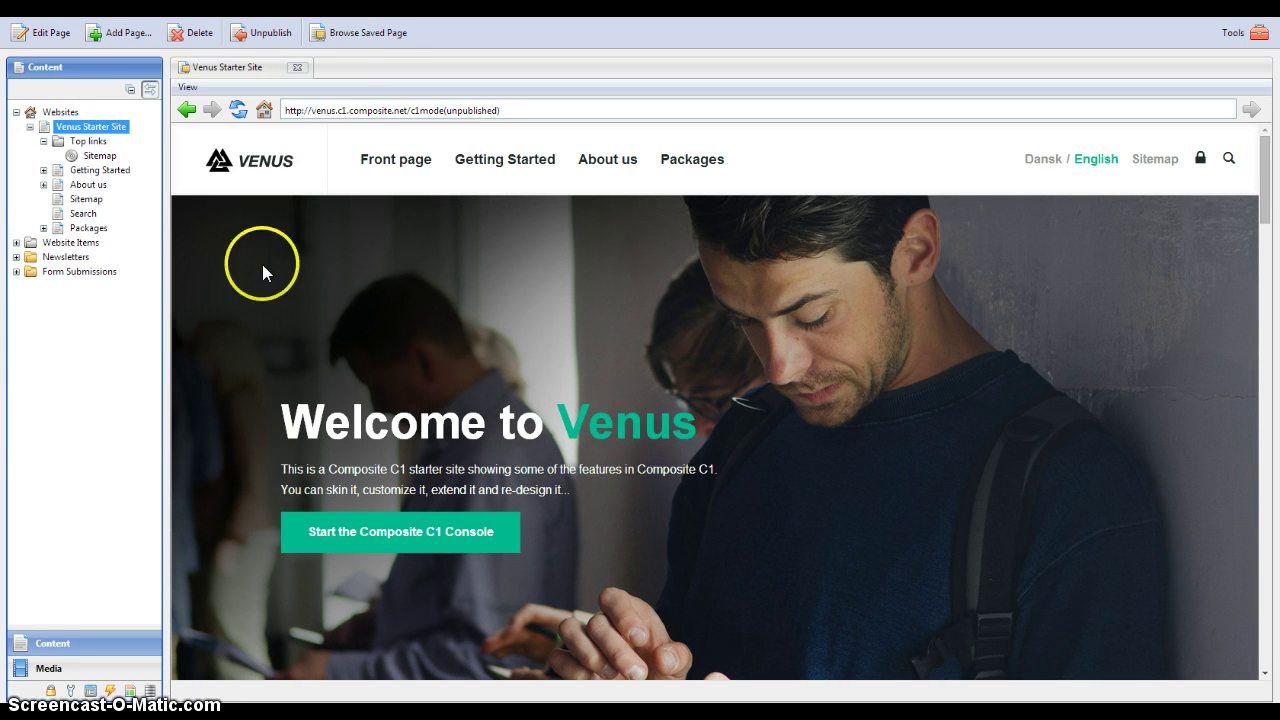
Browse the saved Venus Starter Site to the Navigation page under Tests and widen the content tree.
left_click(359, 36)
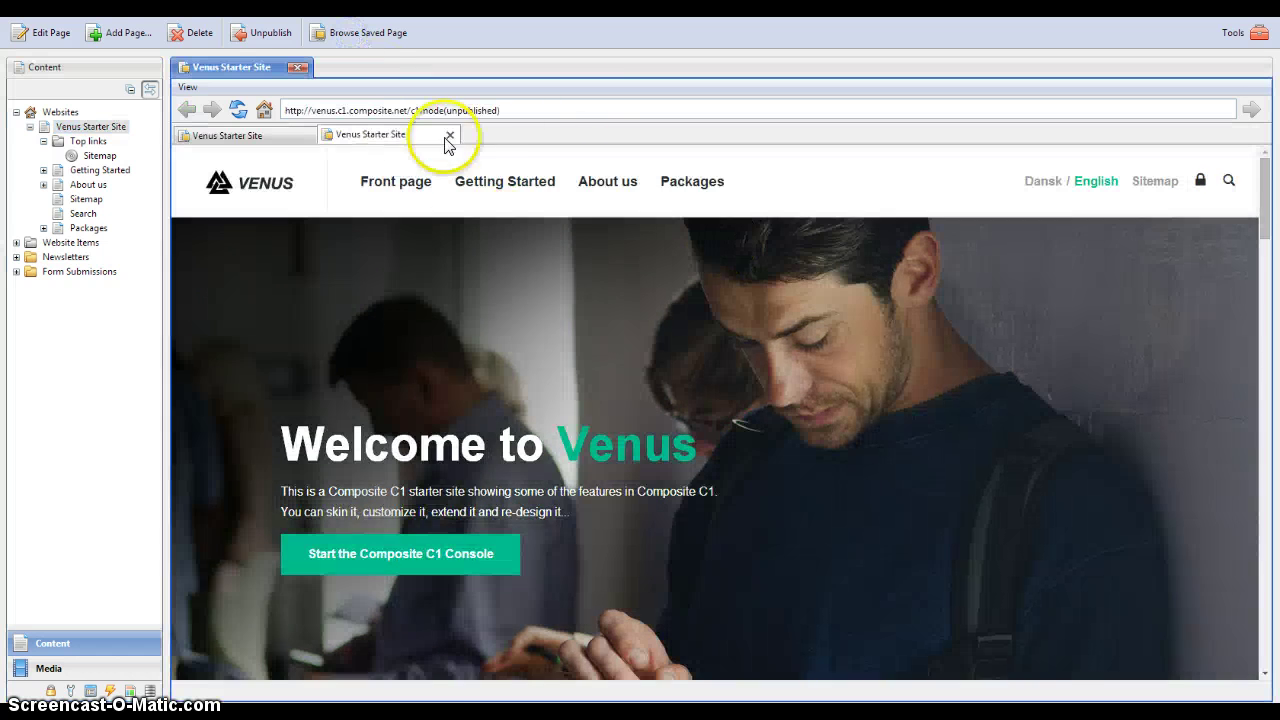
left_click(506, 186)
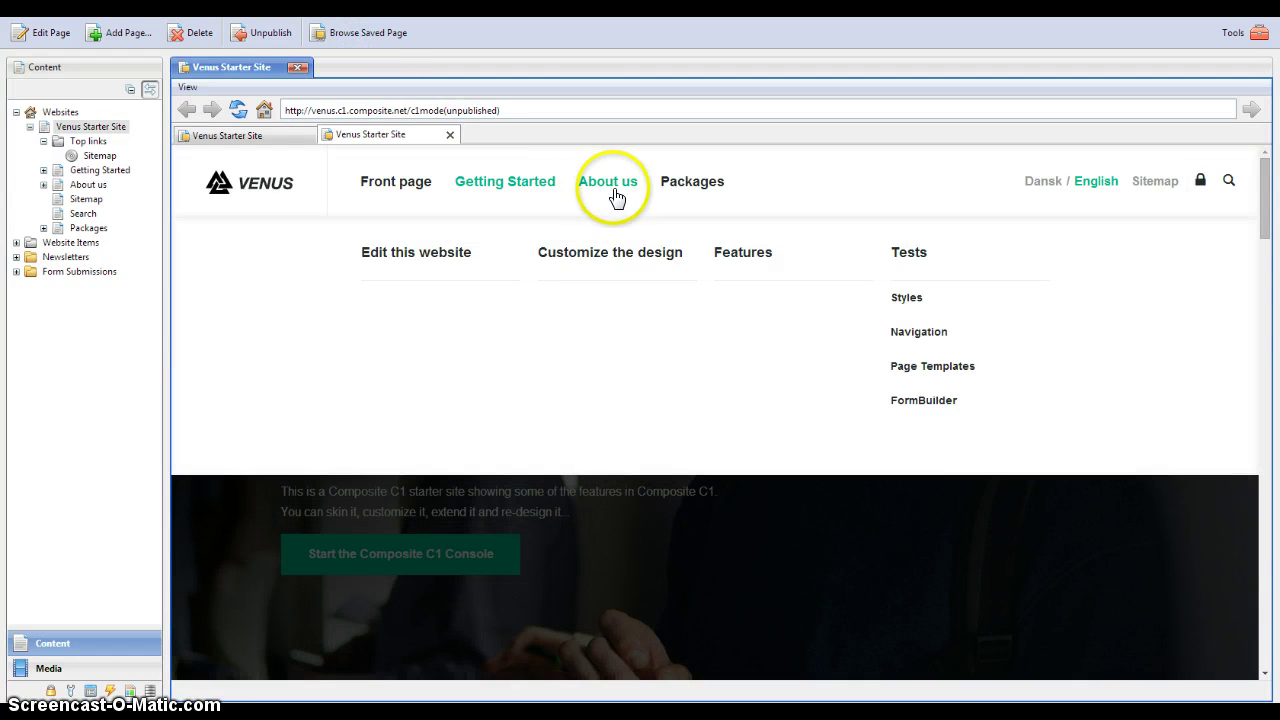
left_click(908, 333)
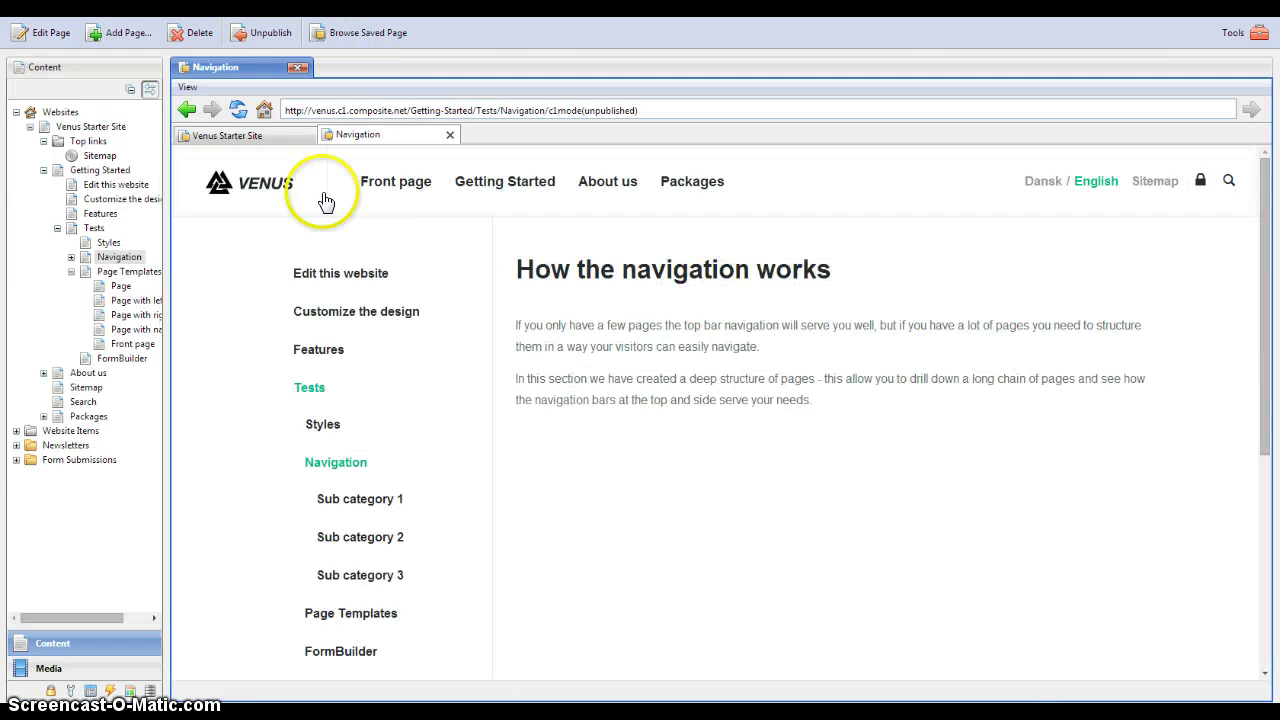
mouse_move(167, 262)
left_mouse_down()
mouse_move(200, 263)
mouse_move(171, 263)
mouse_move(184, 263)
left_mouse_up()
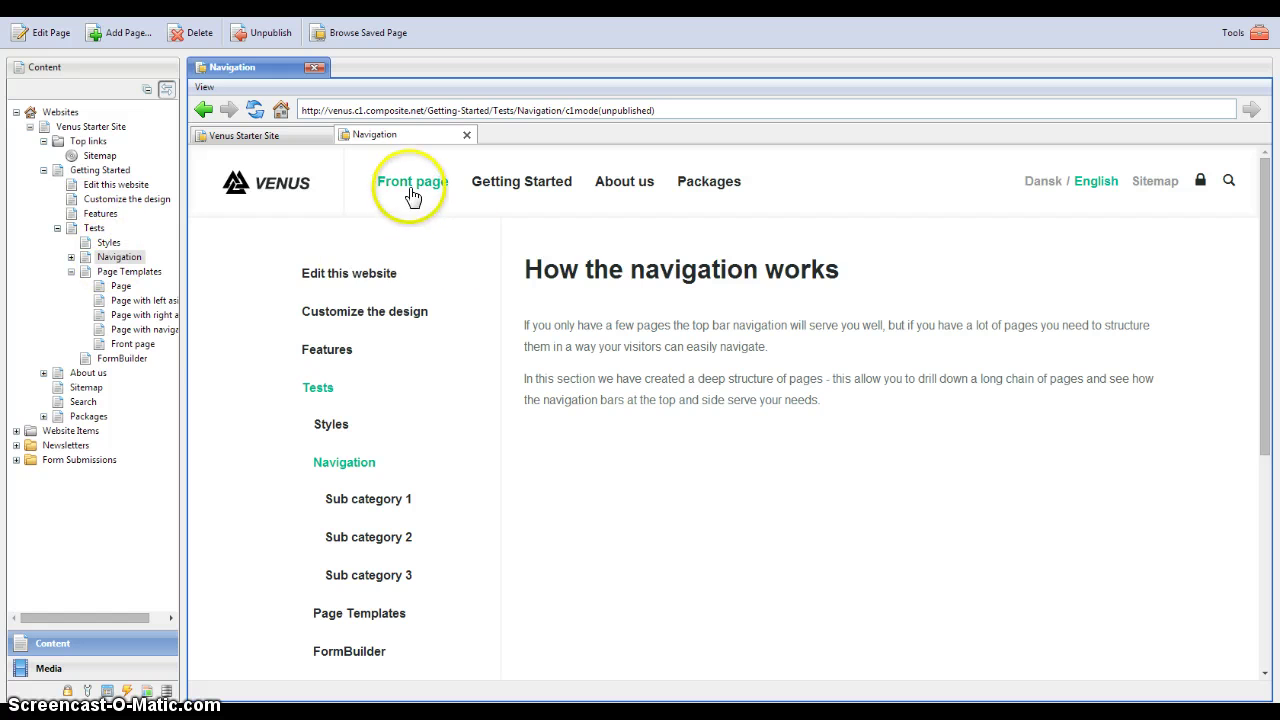
View the Customize the design page and return to the Venus front page.
left_click(352, 316)
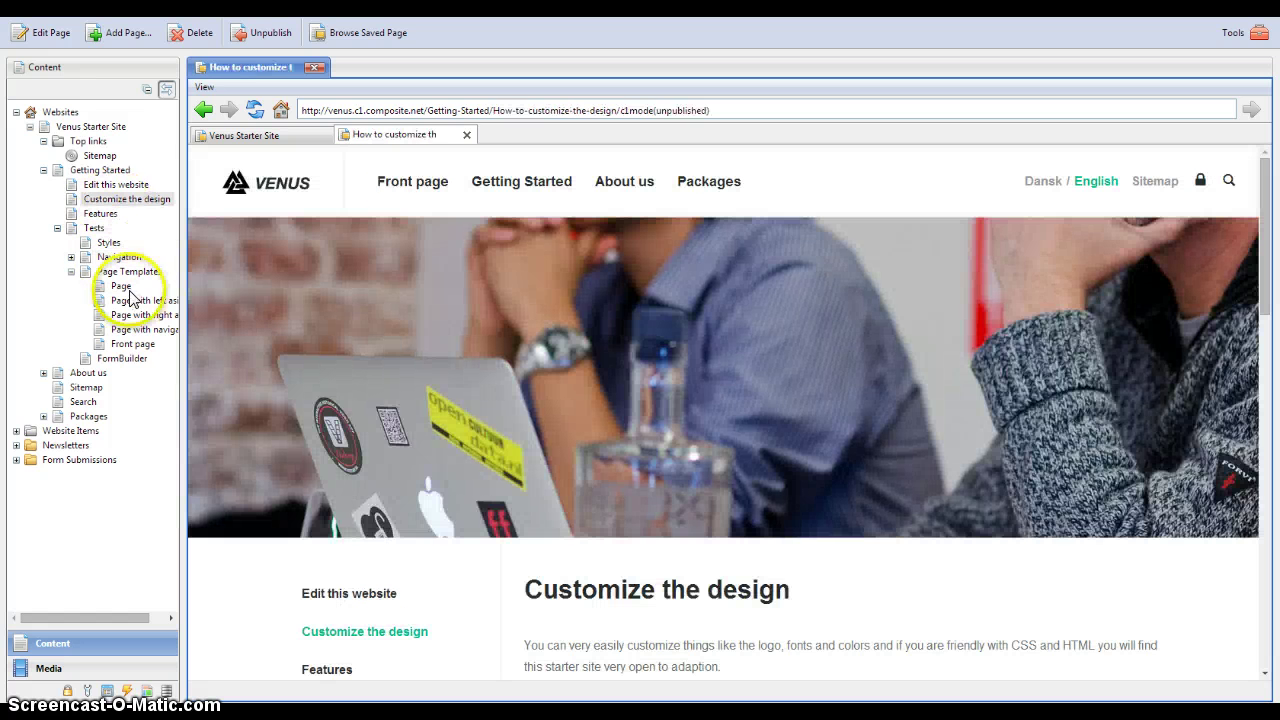
left_click(284, 186)
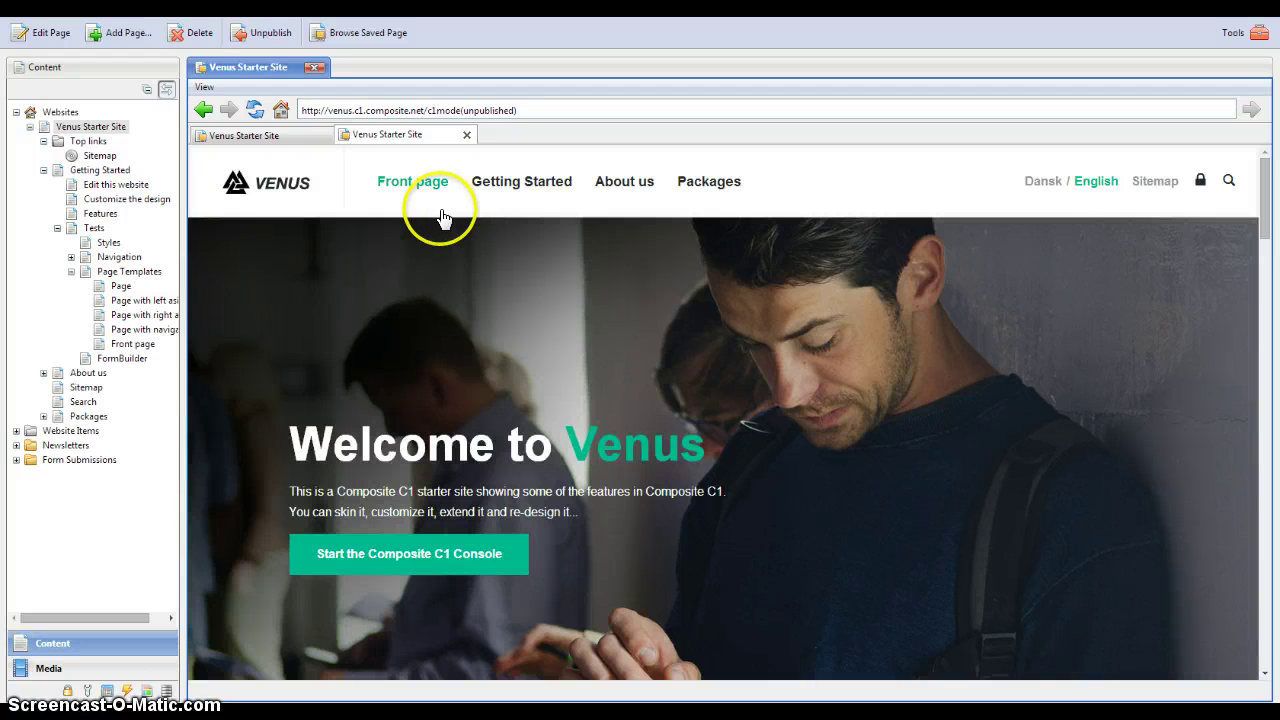
left_click(256, 190)
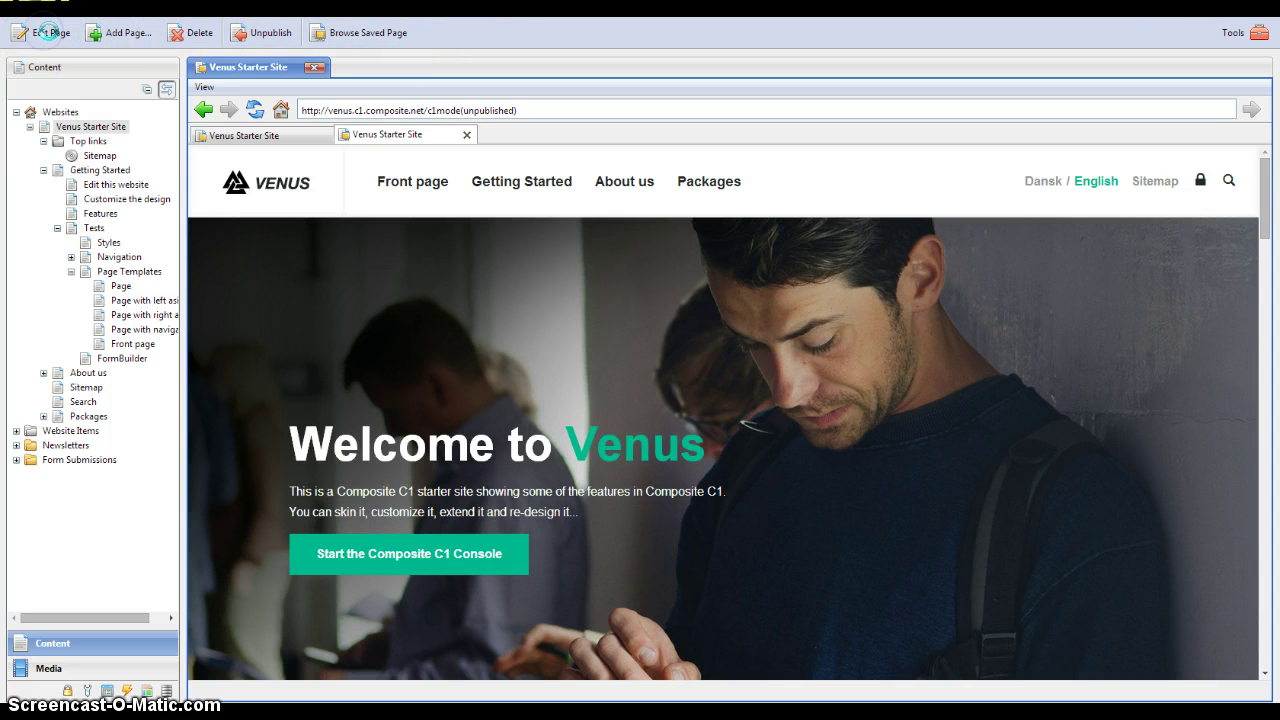
Open the Venus Starter Site front page for editing and set the first Statement block's Background Style to Primary.
left_click(52, 37)
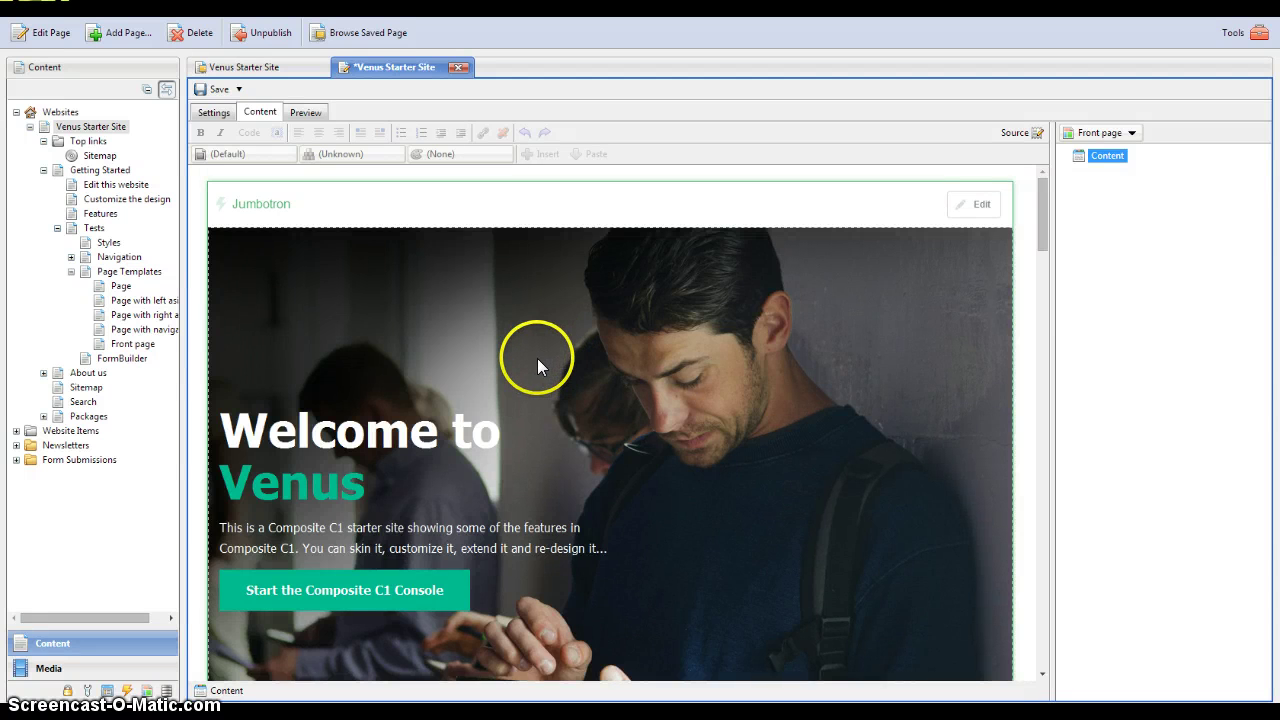
scroll(538, 362, "down", 6)
scroll(536, 368, "down", 1)
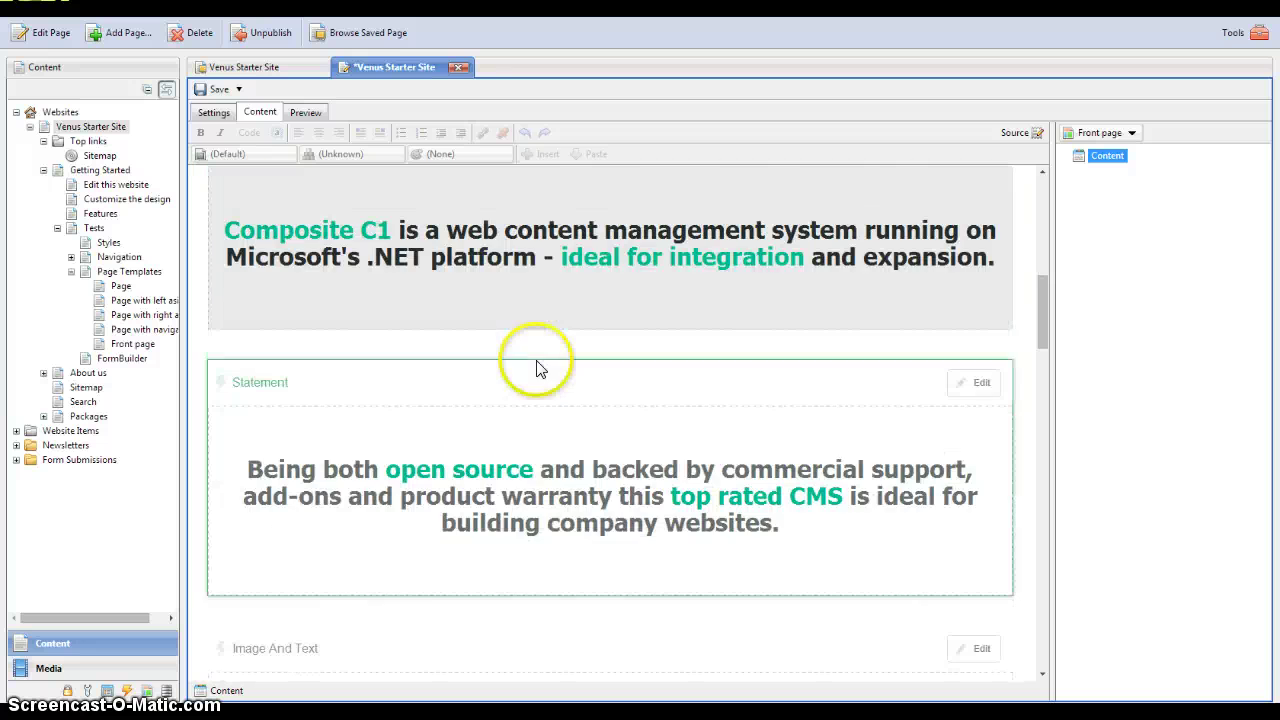
scroll(506, 467, "up", 2)
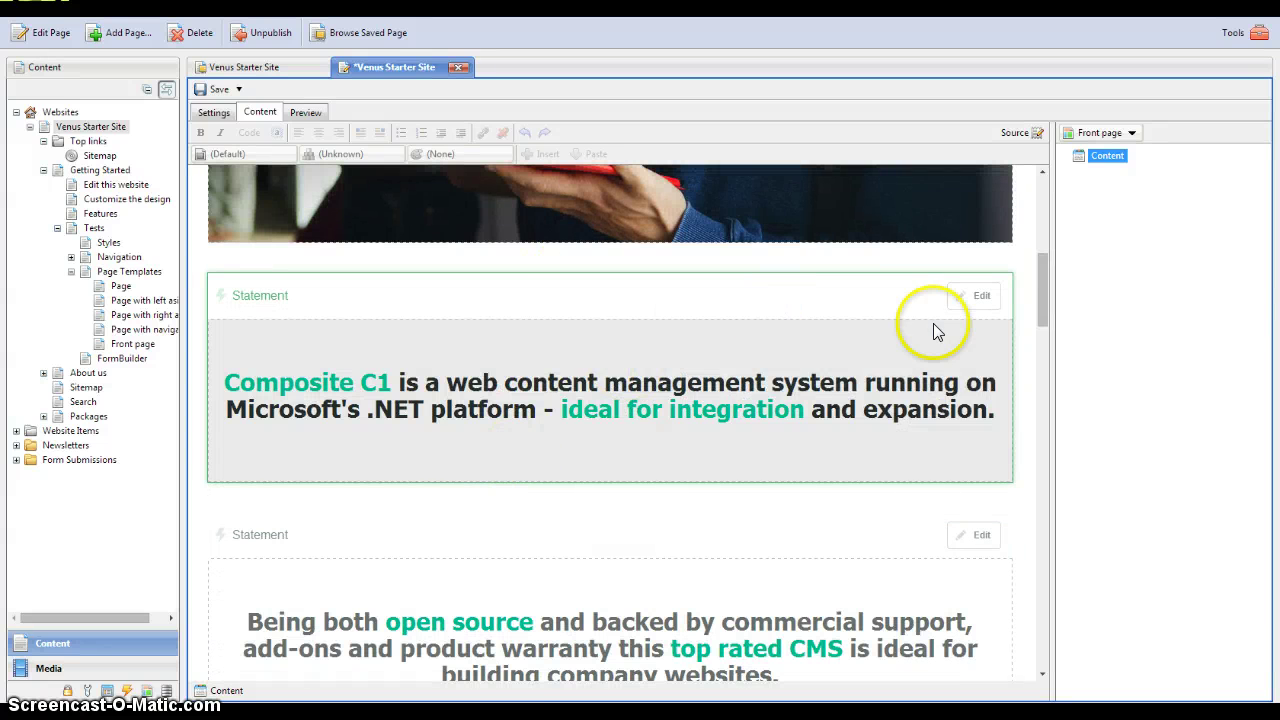
left_click(966, 296)
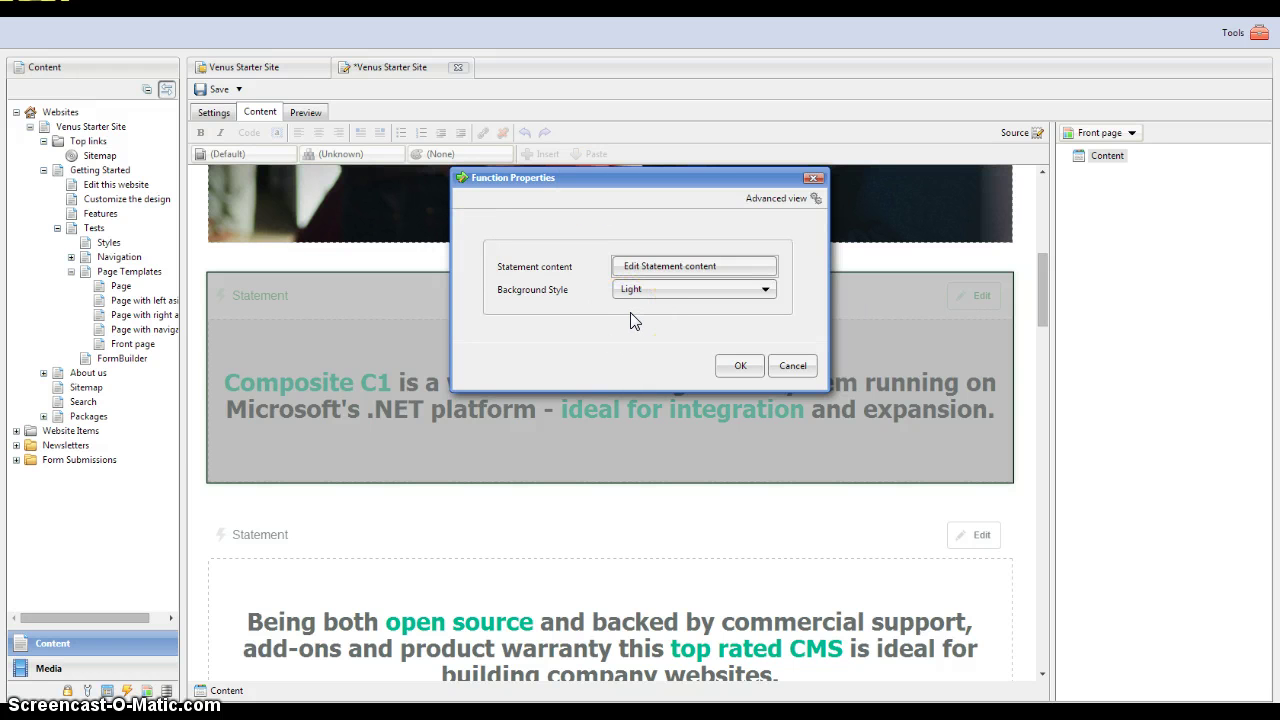
left_click(738, 290)
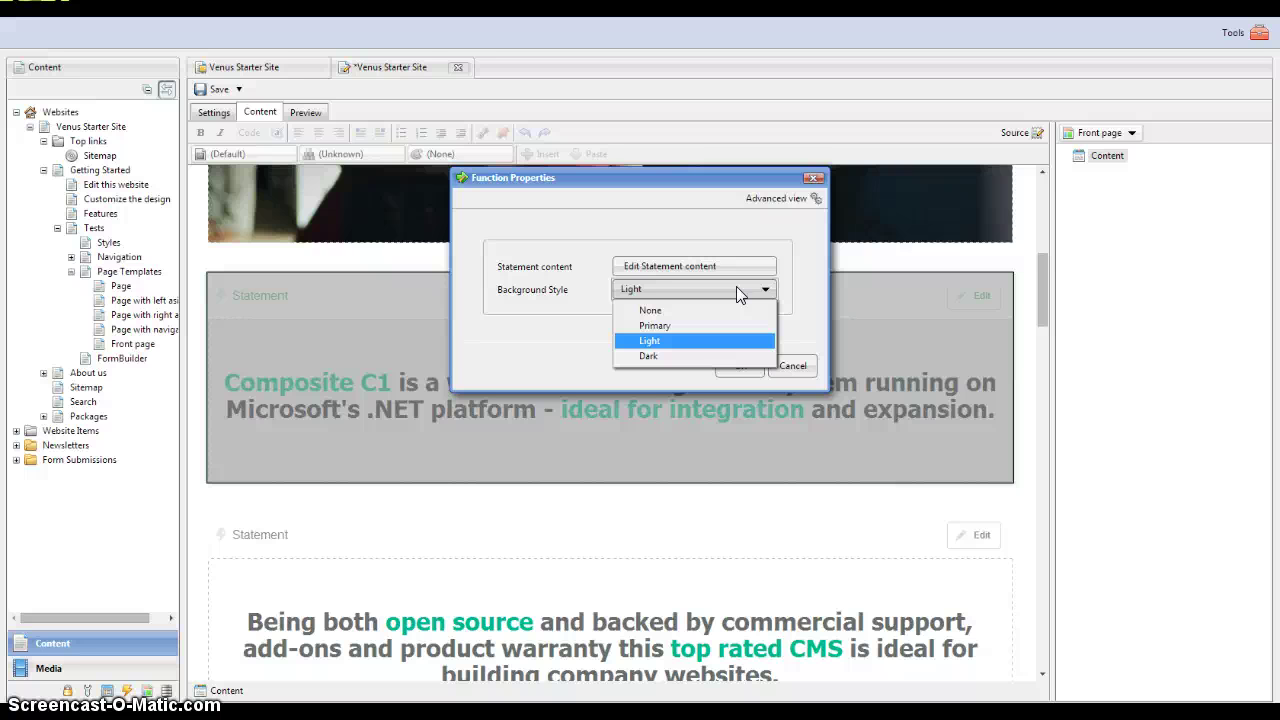
left_click(682, 326)
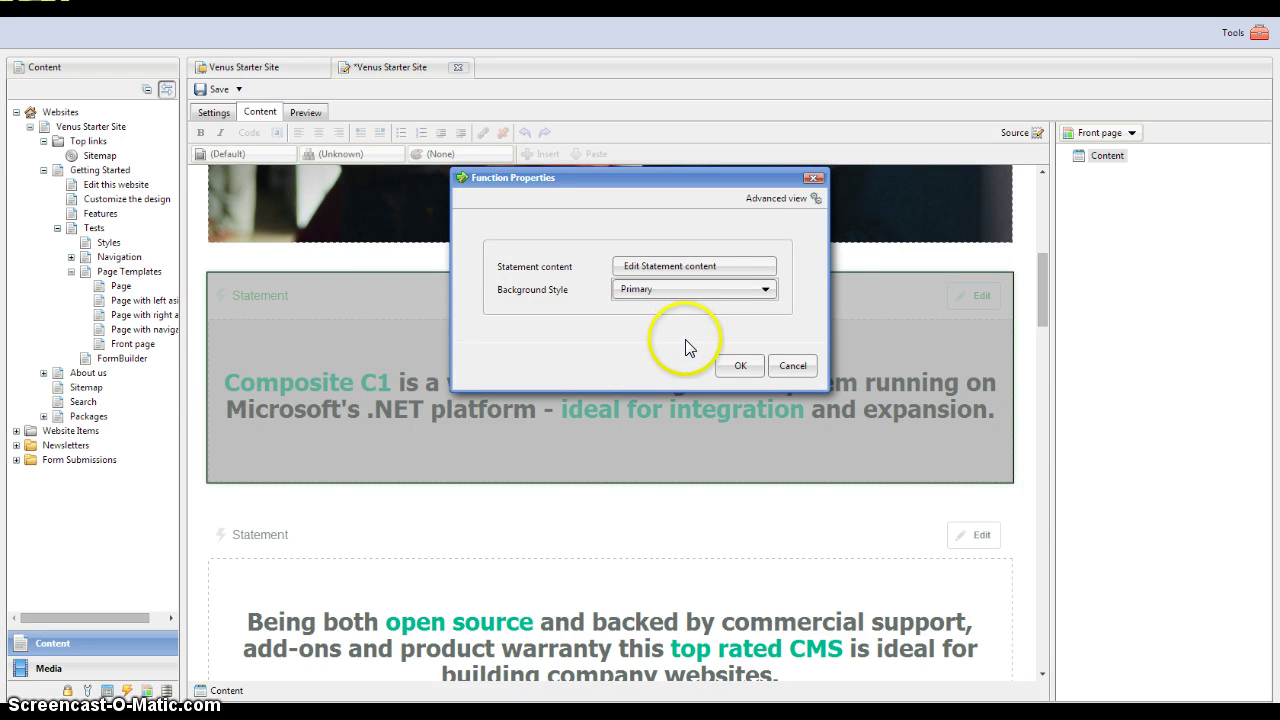
Insert "(CMS)" after "running" in the first Statement's content and apply the block's properties.
left_click(697, 268)
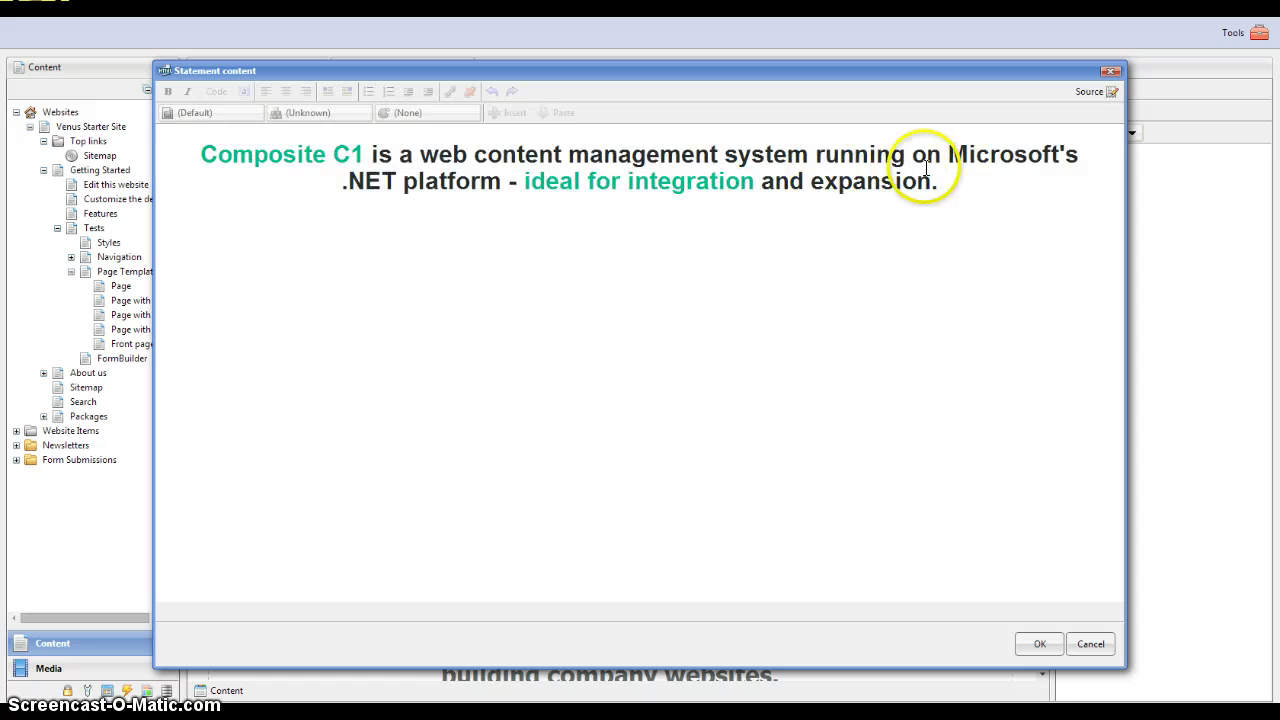
left_click(910, 155)
type("(CMS)")
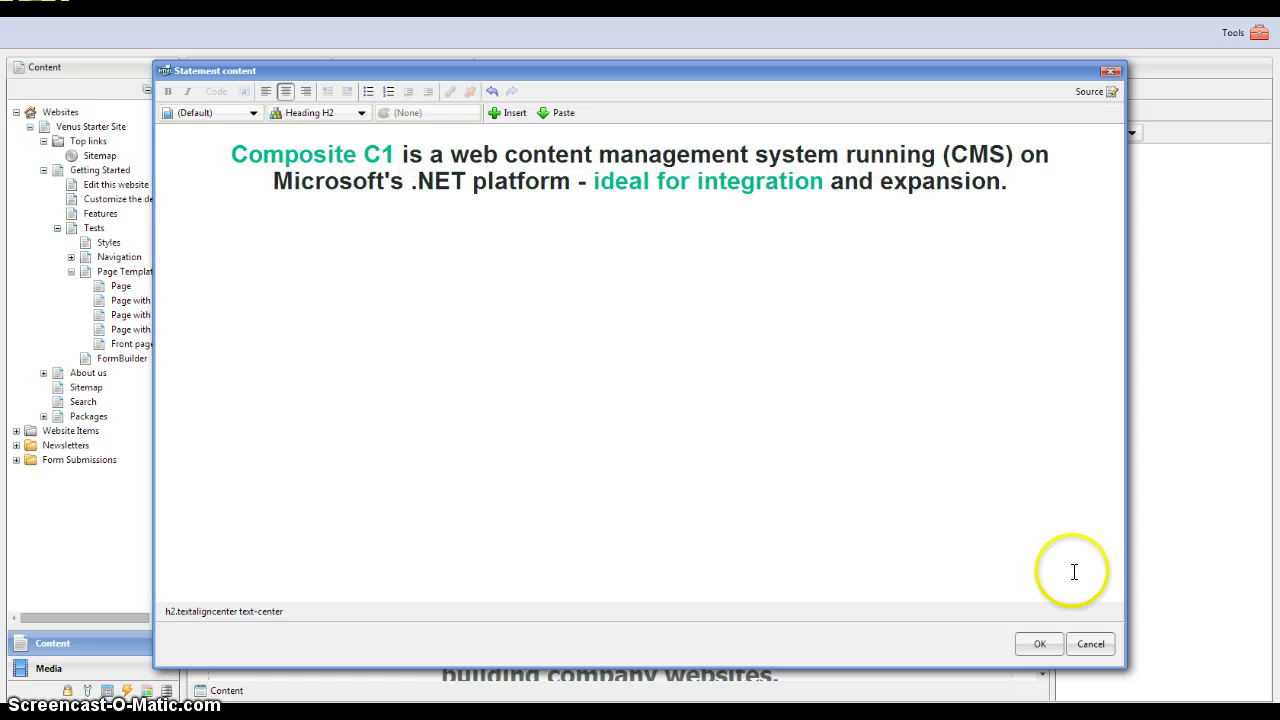
left_click(1032, 645)
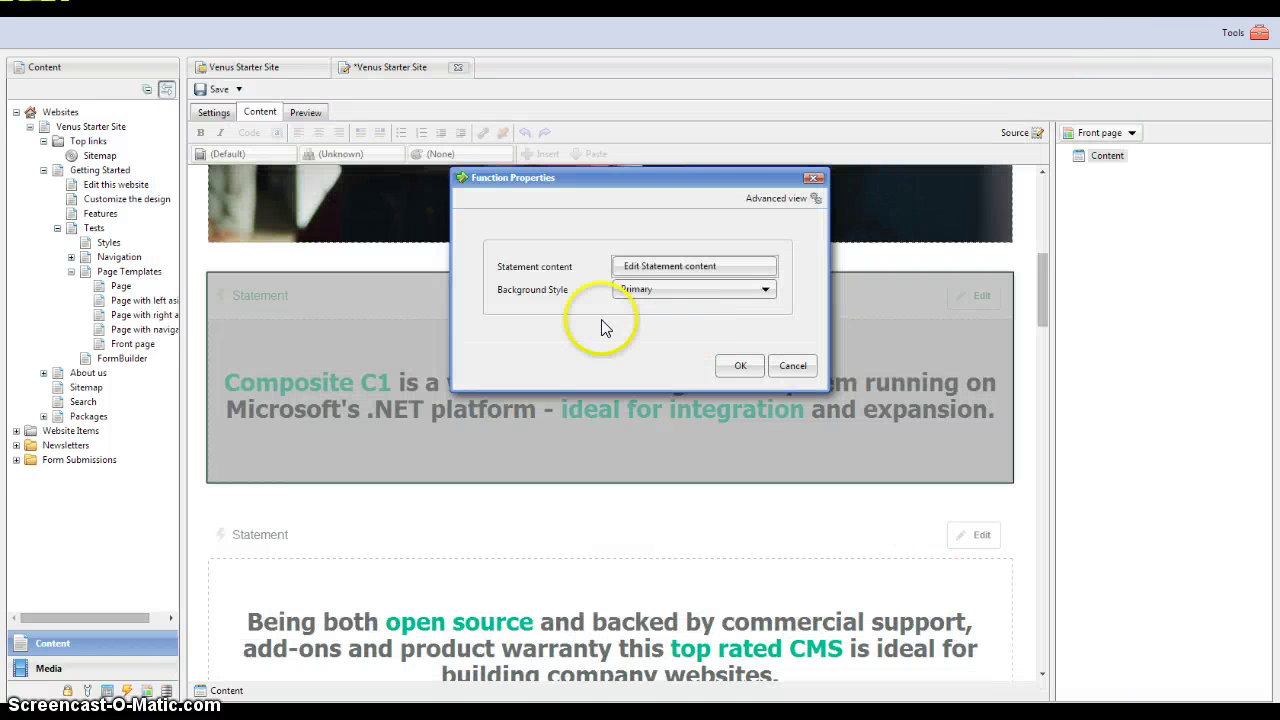
left_click(741, 366)
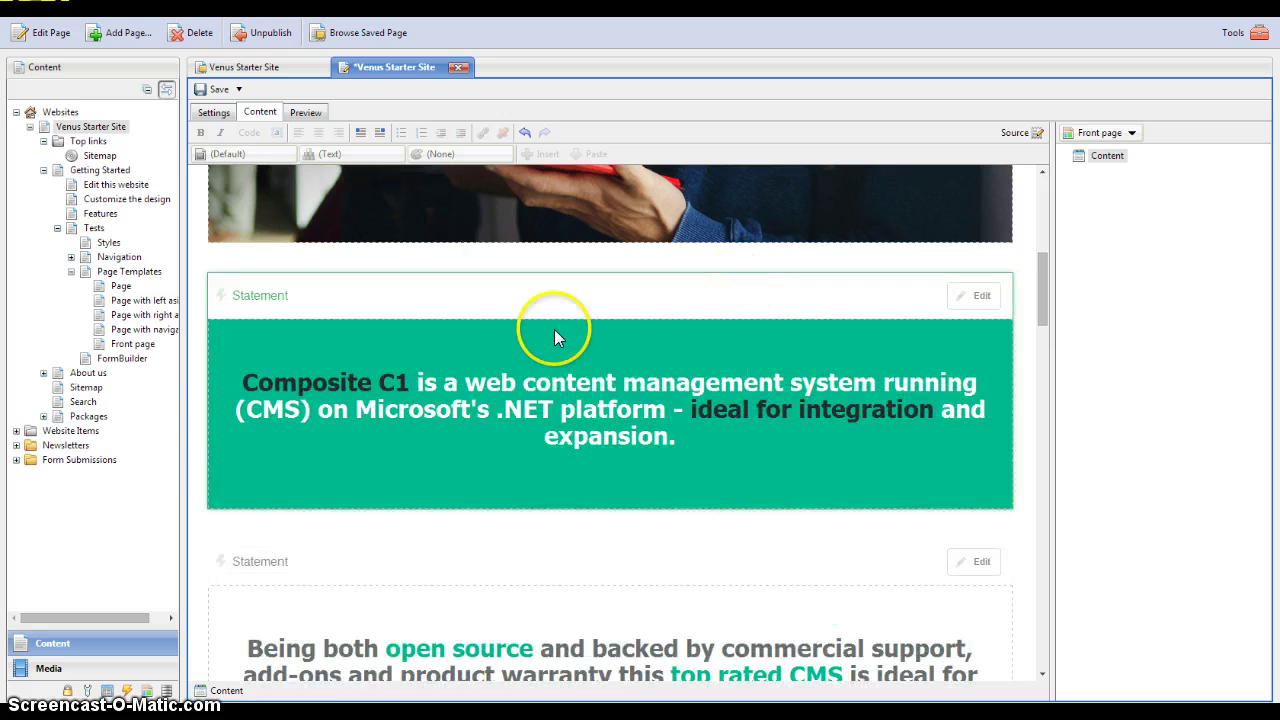
Preview the edited Statement block on the front page, then return to content editing.
scroll(624, 409, "down", 1)
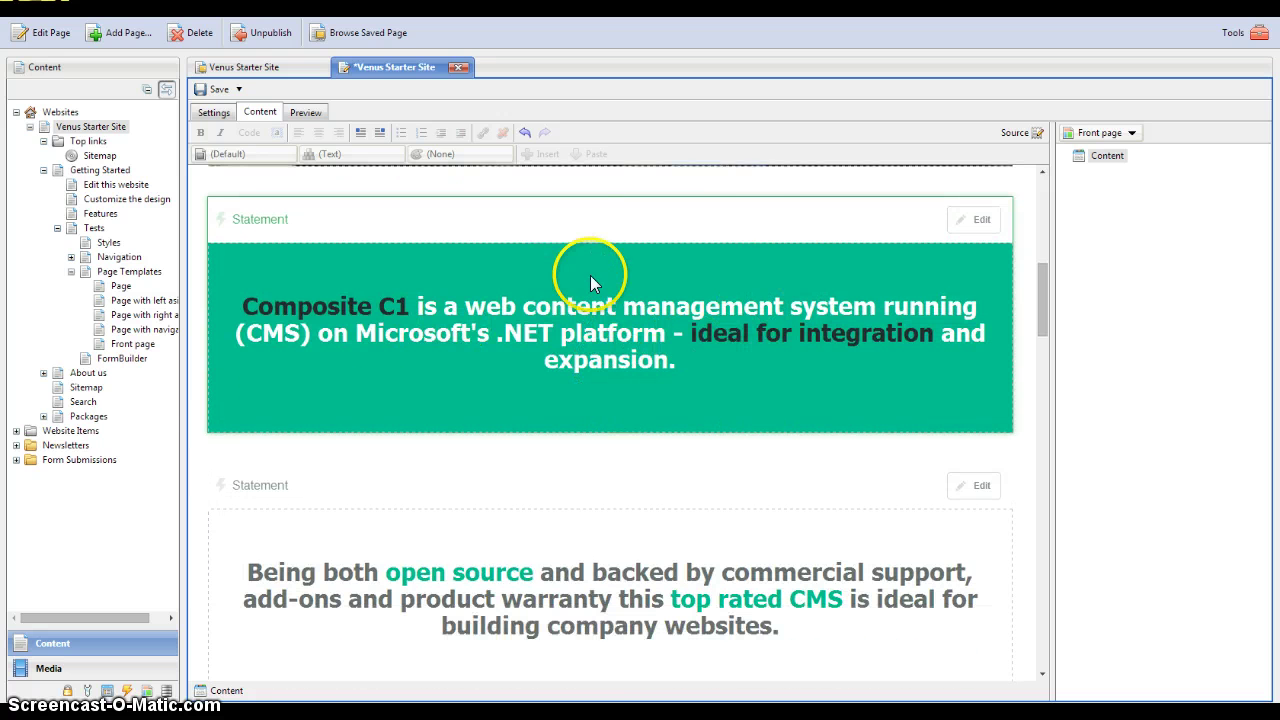
left_click(307, 113)
left_click(305, 114)
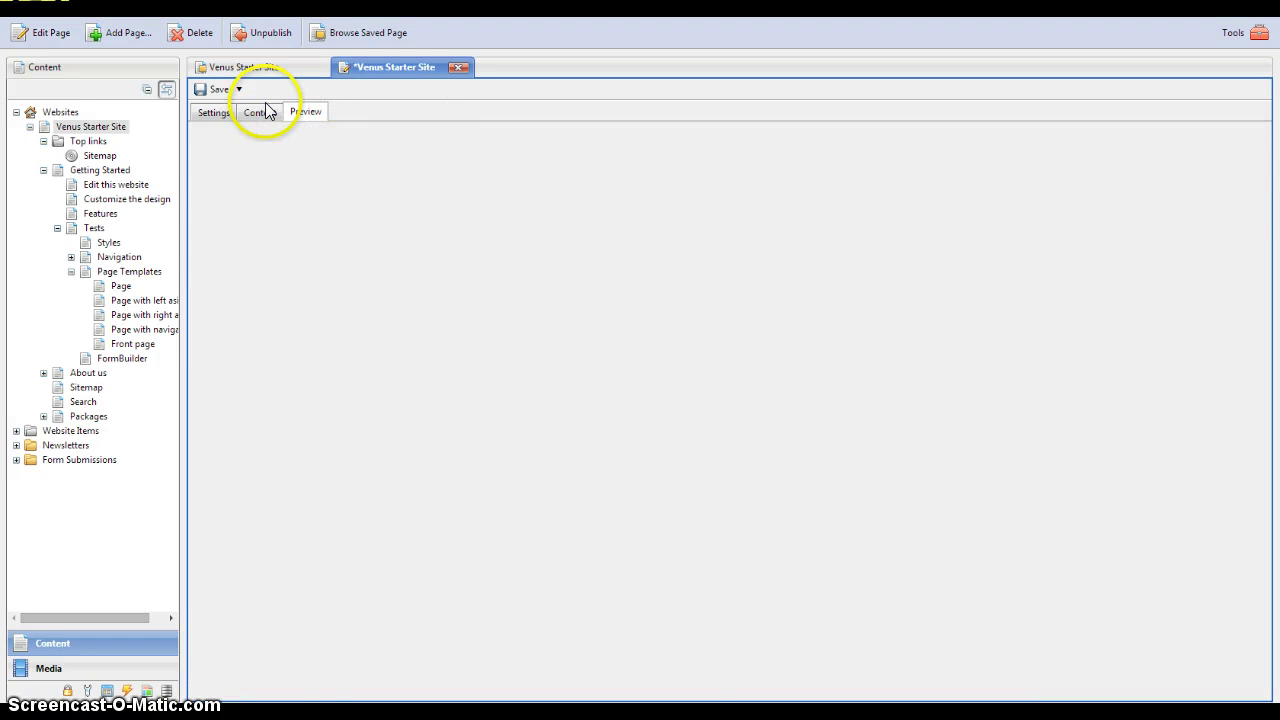
scroll(736, 396, "down", 5)
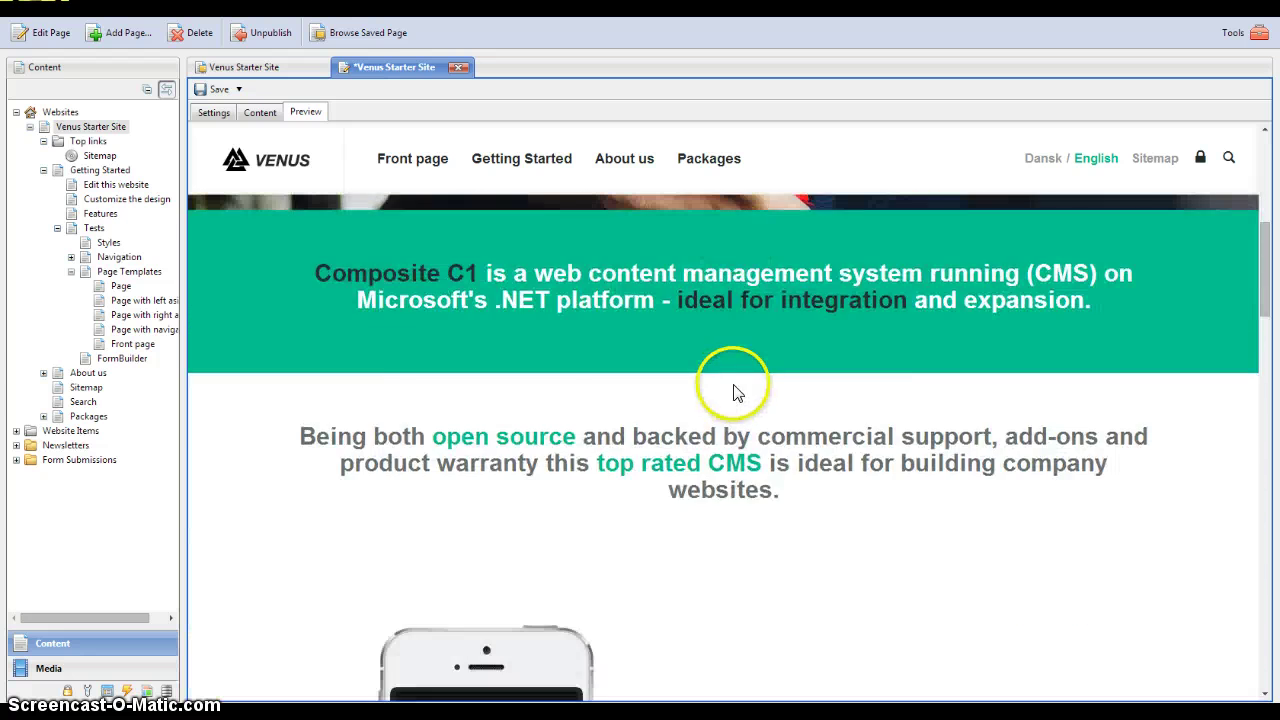
scroll(740, 390, "up", 1)
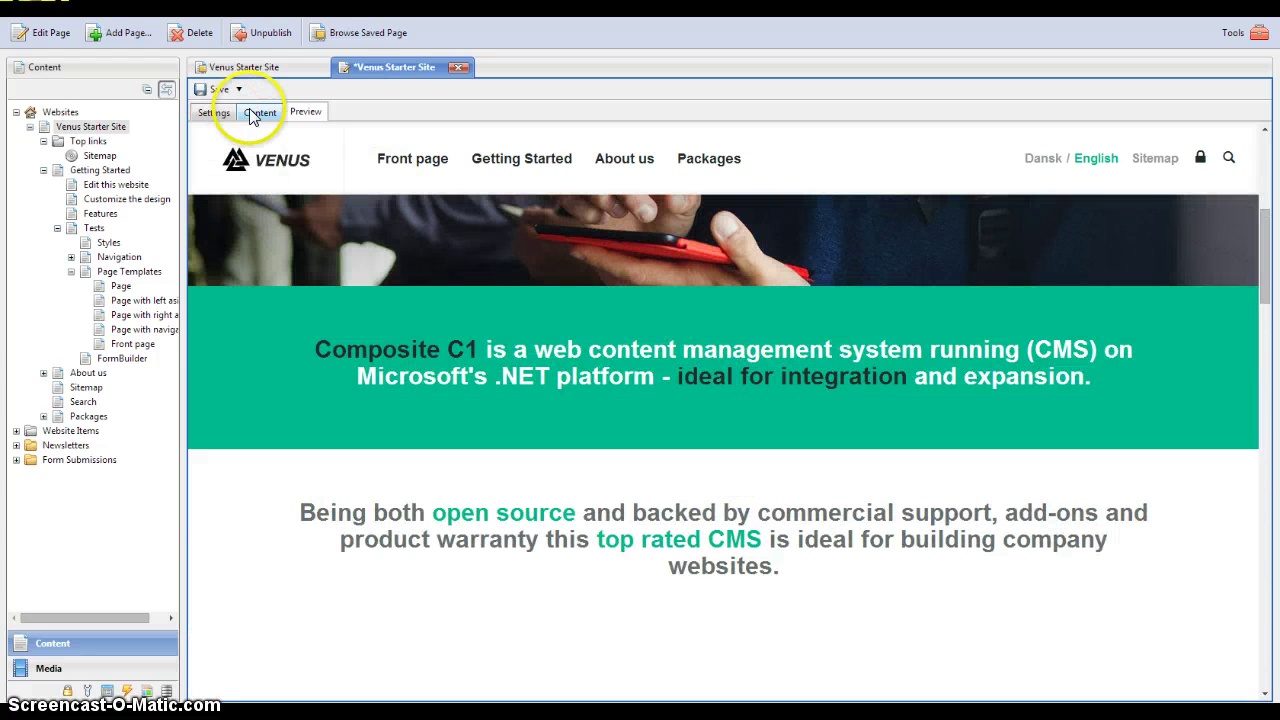
left_click(255, 112)
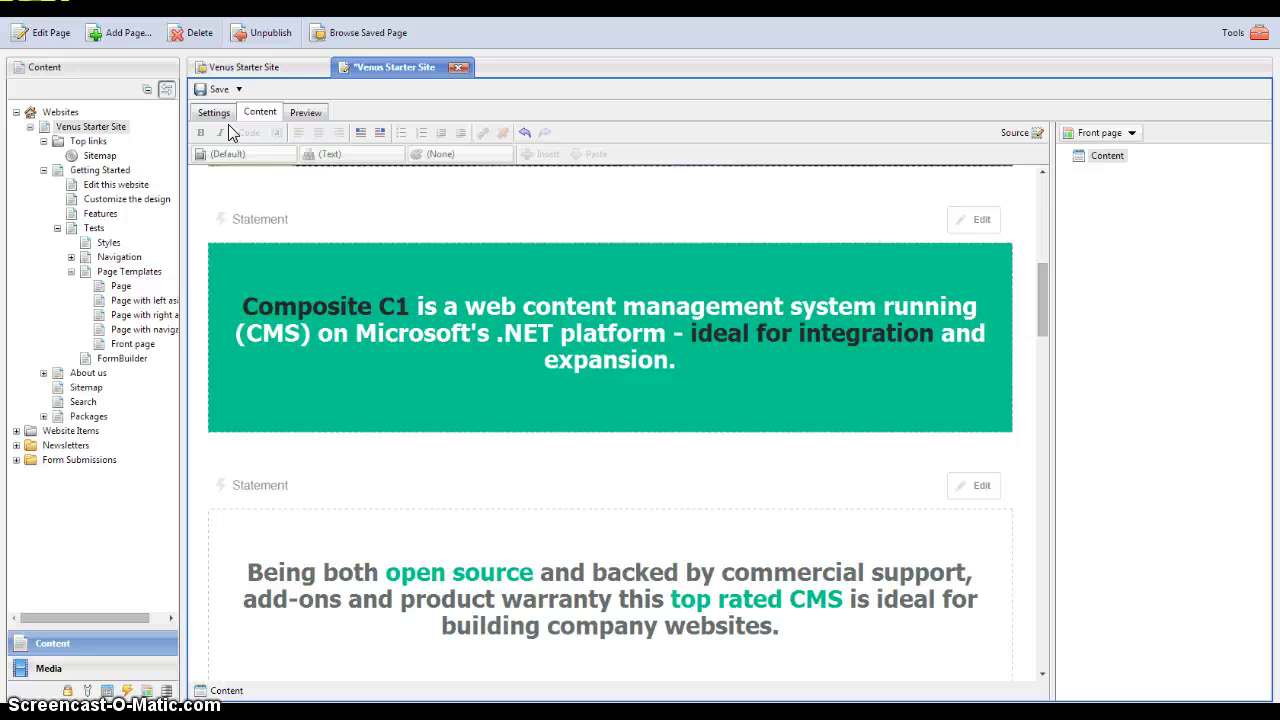
Browse the saved site to the Page with right aside page under Getting Started > Tests > Page Templates.
left_click(366, 32)
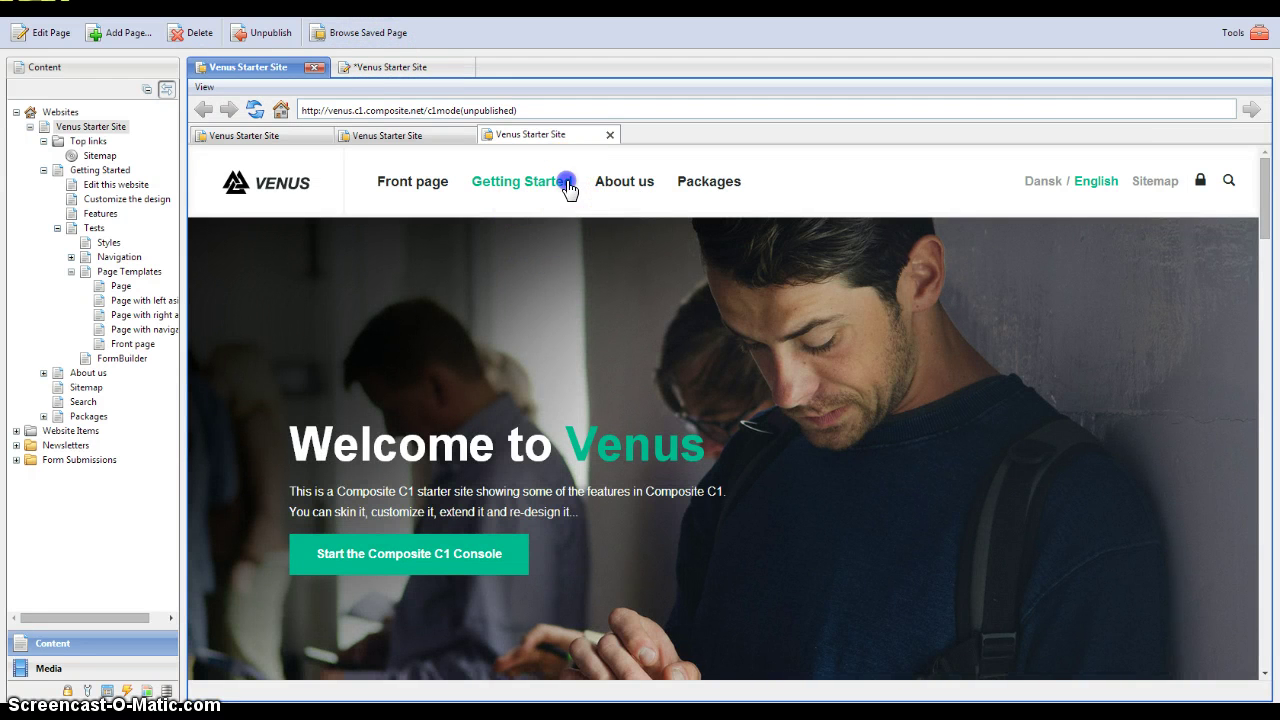
left_click(566, 186)
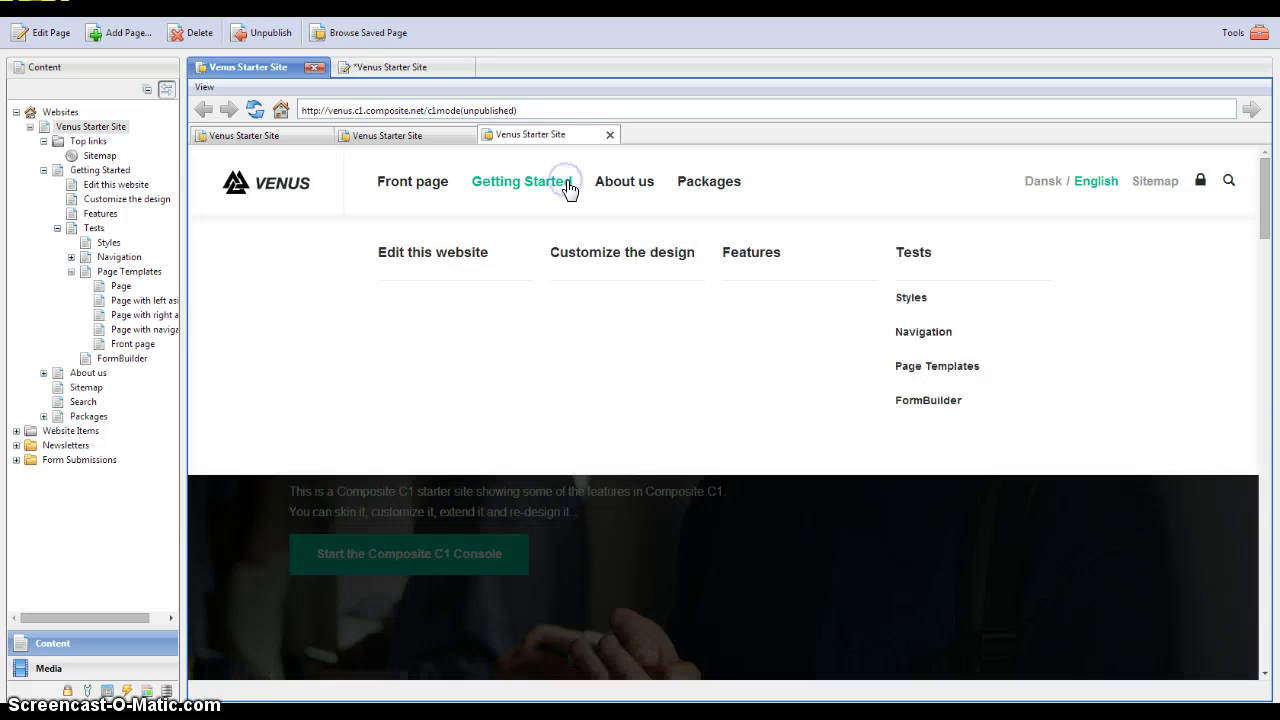
left_click(924, 368)
scroll(500, 450, "down", 2)
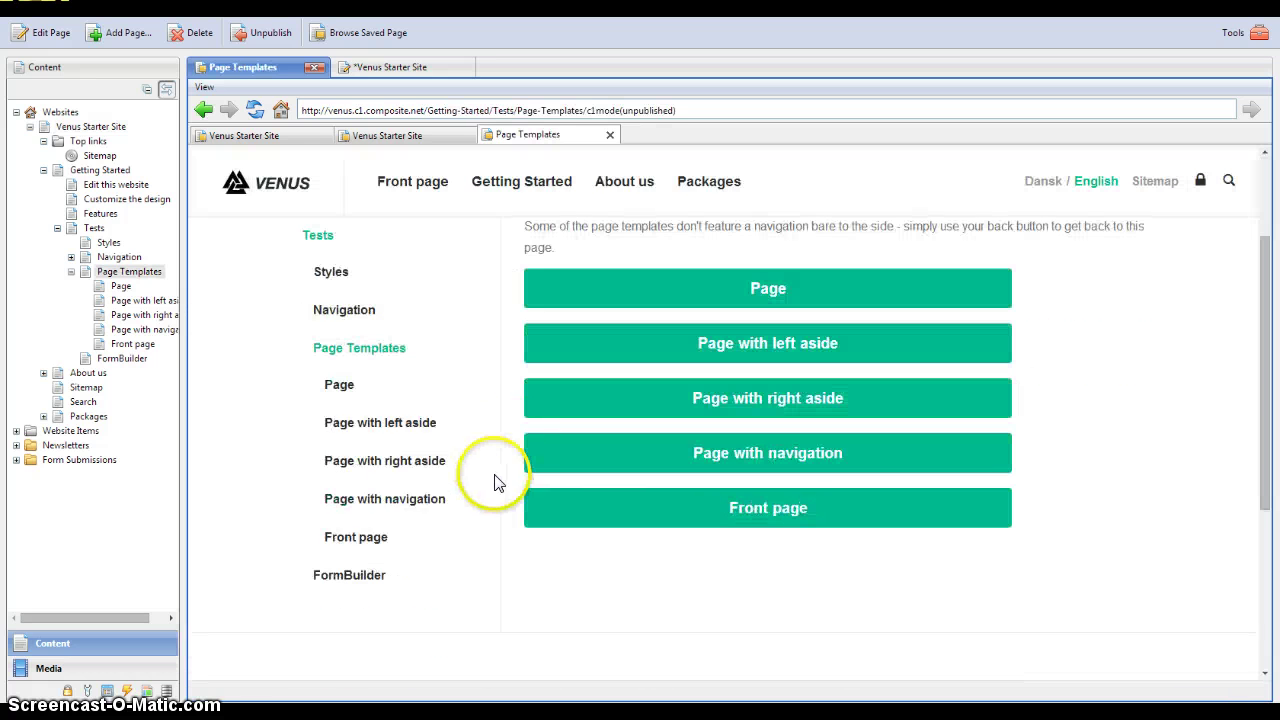
left_click(378, 465)
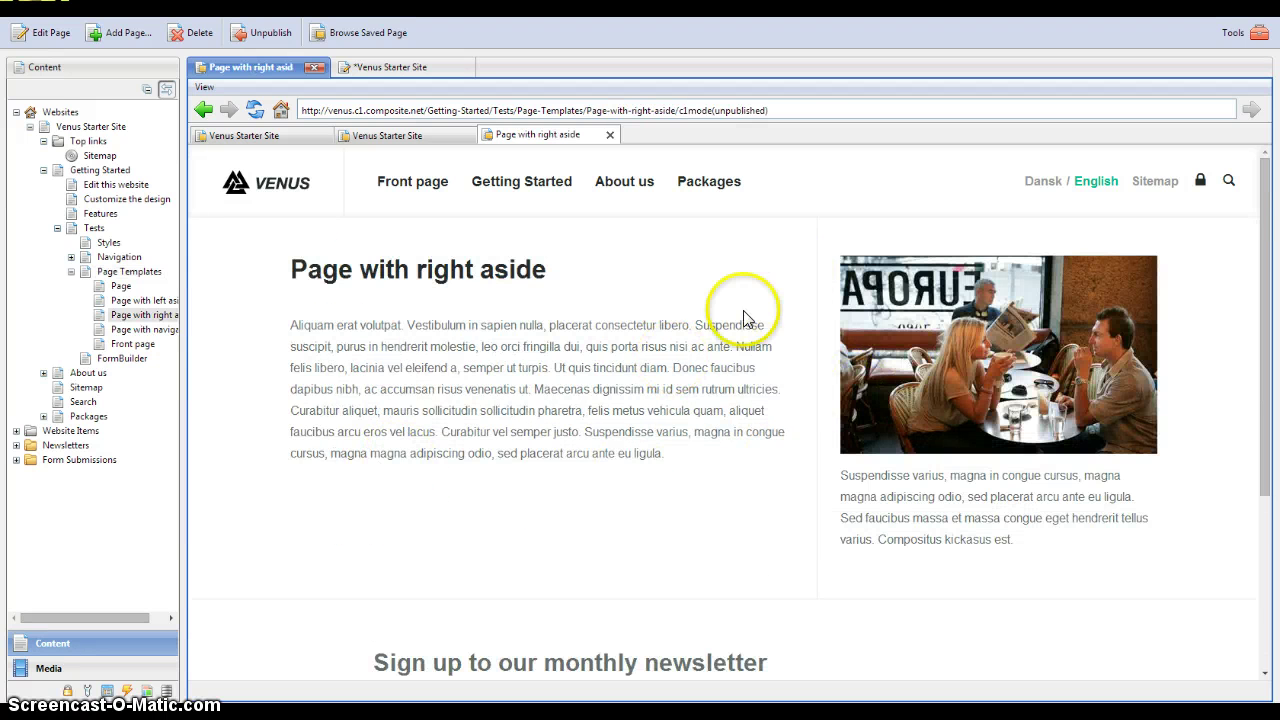
Open the Page with right aside for editing and copy the front page's first Statement block into it, below the paragraph.
left_click(52, 36)
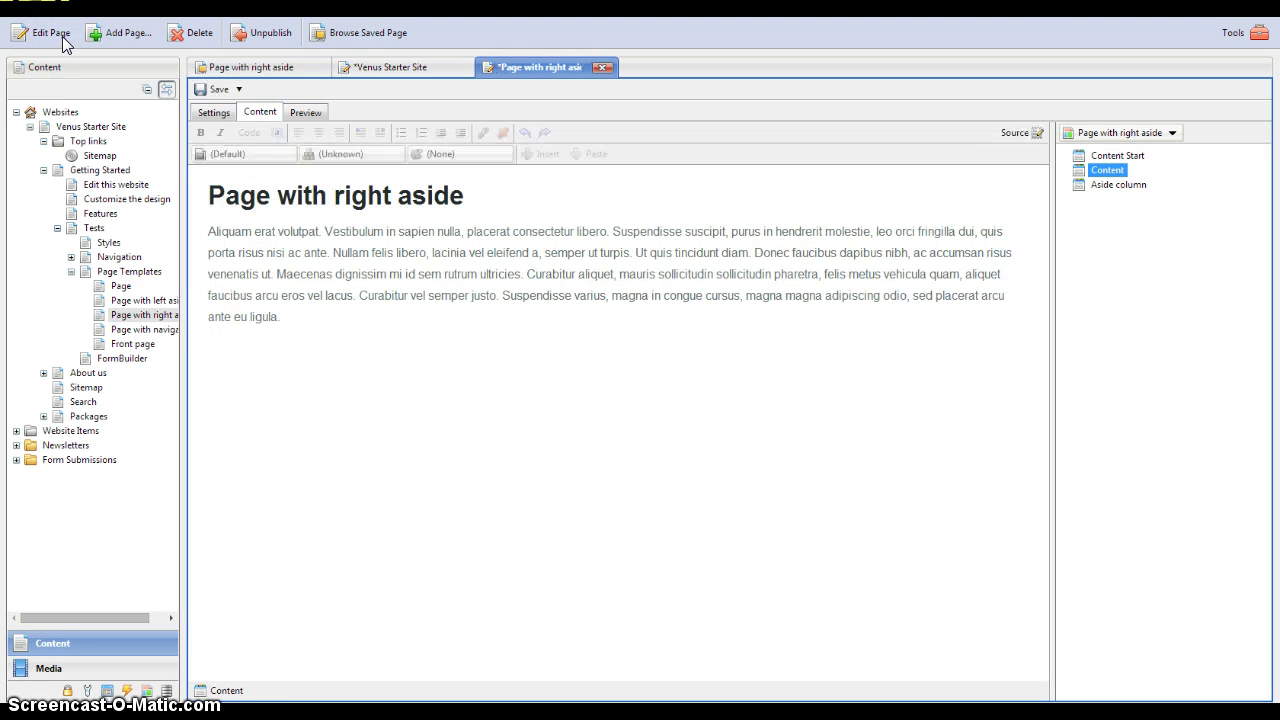
left_click(335, 308)
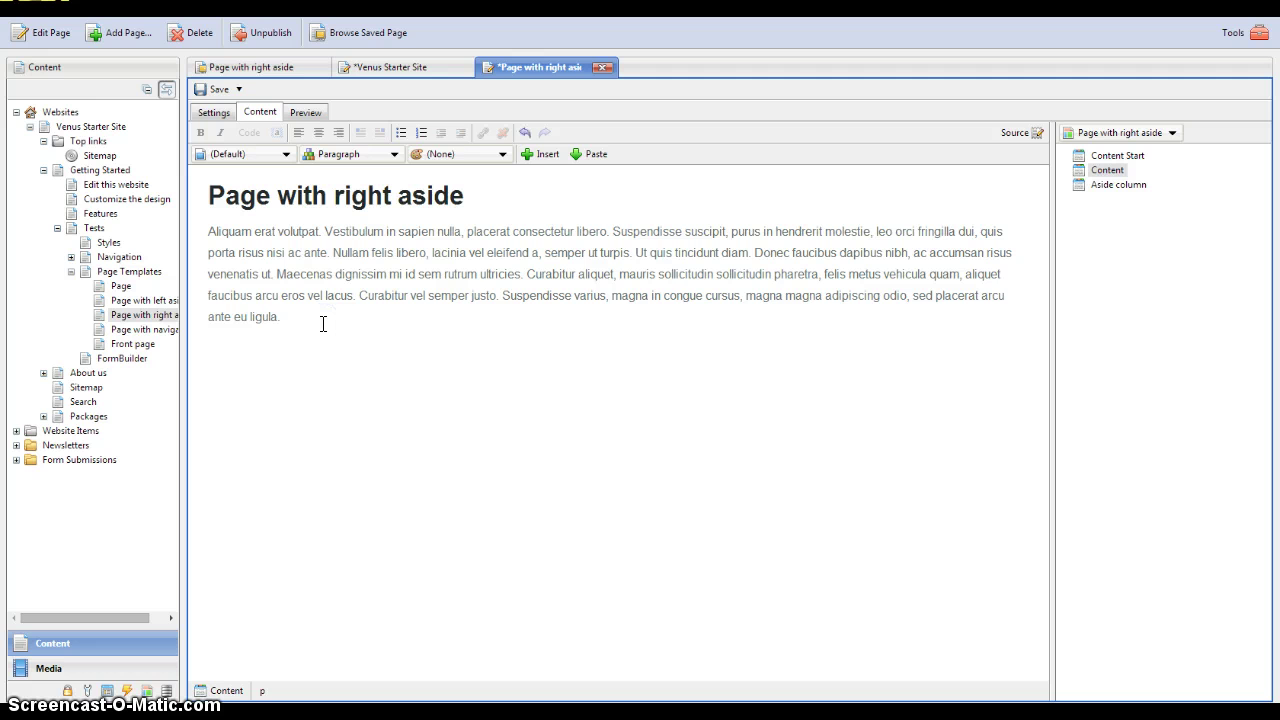
left_click(390, 68)
scroll(562, 378, "up", 2)
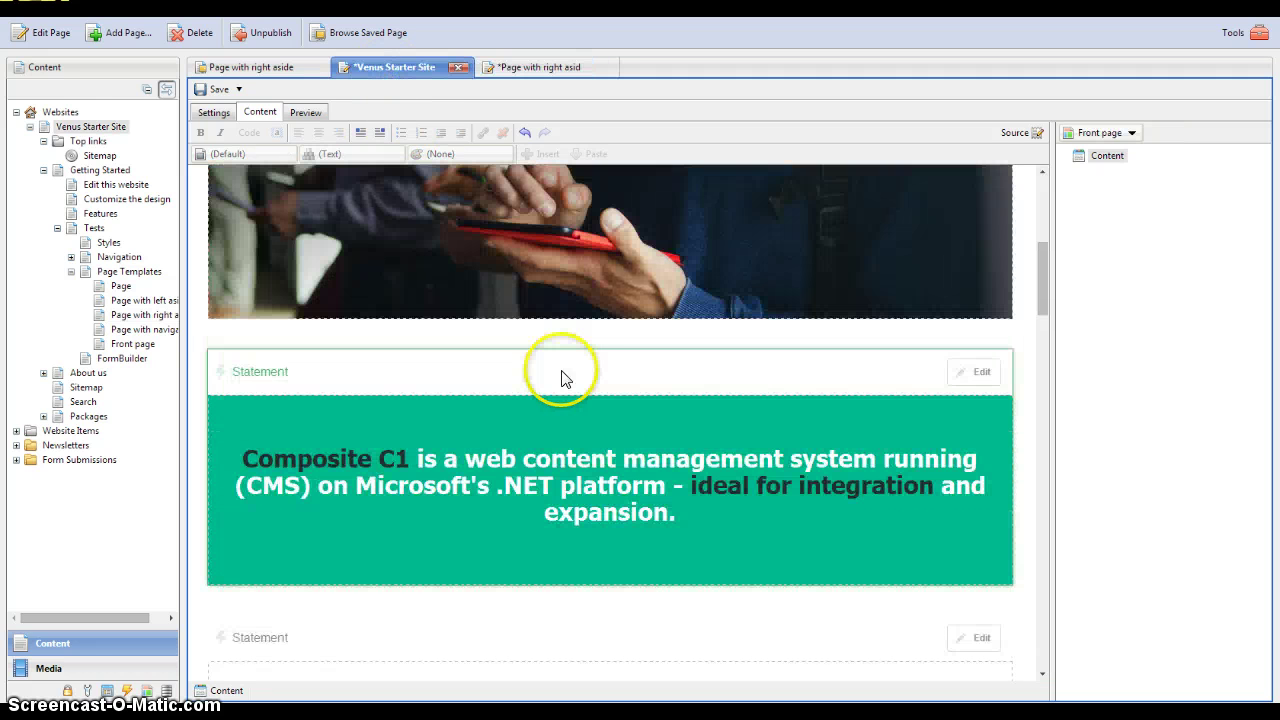
left_click(495, 371)
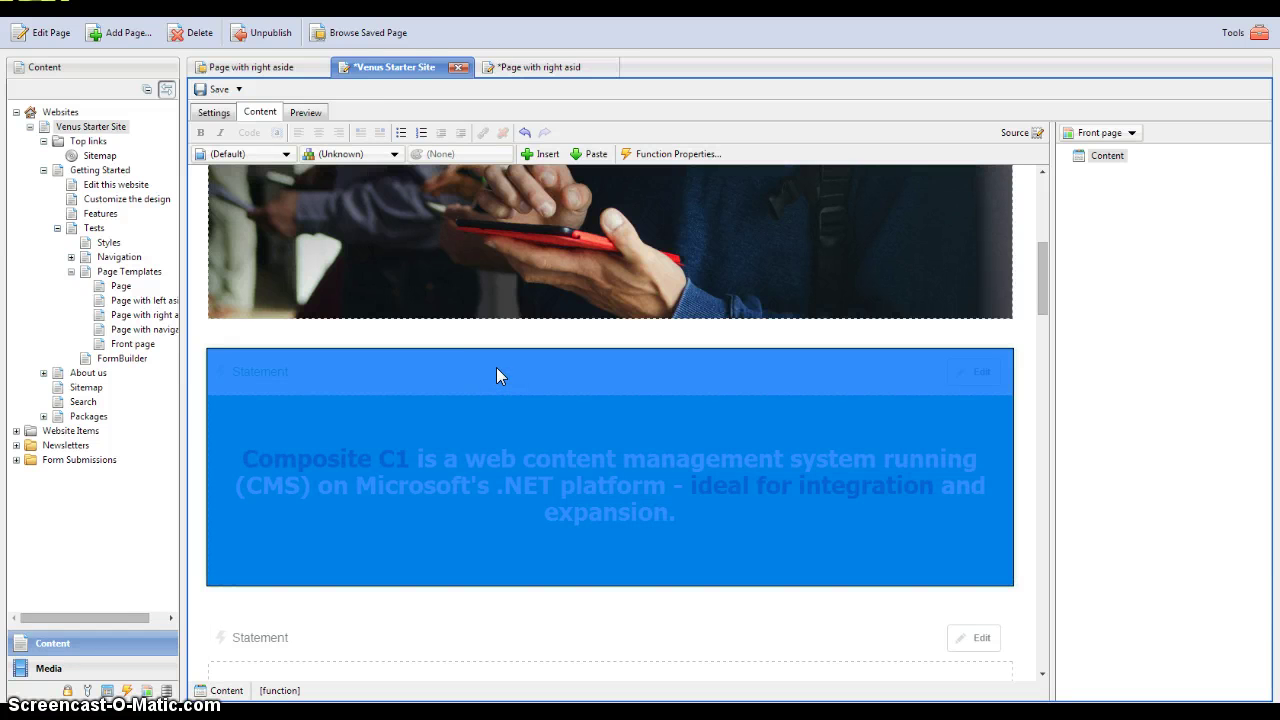
left_click(537, 70)
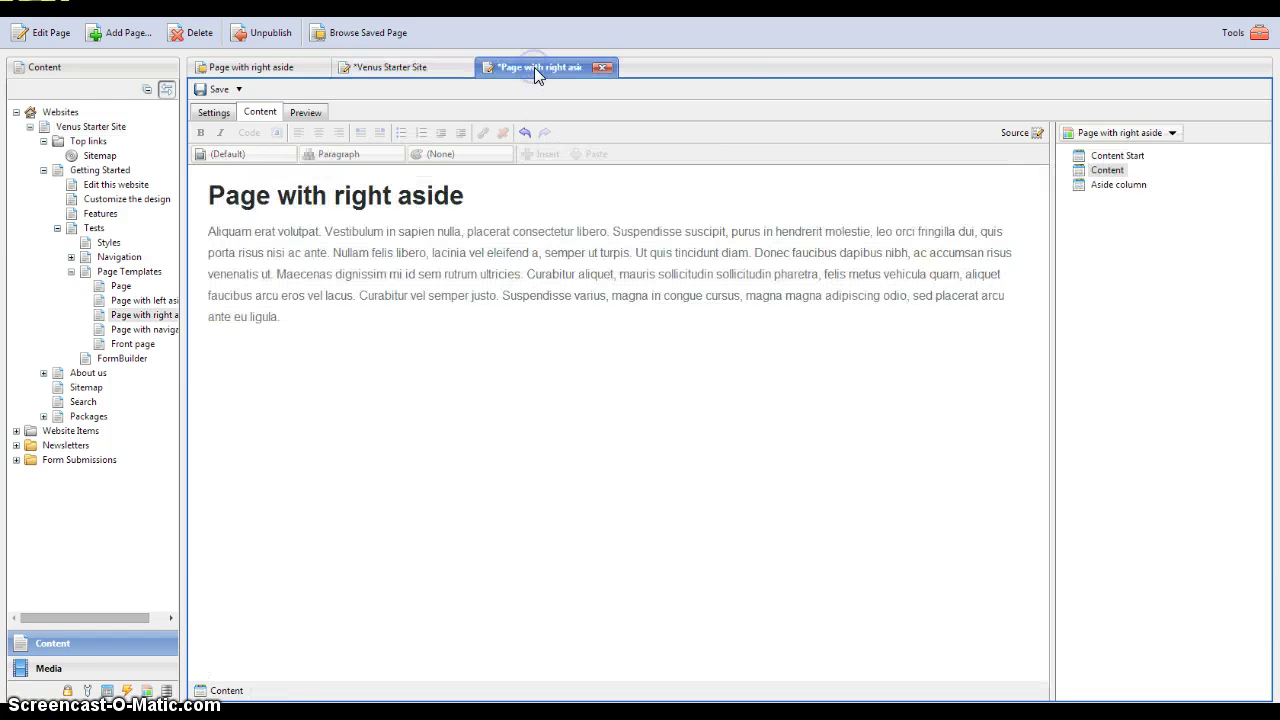
left_click(305, 321)
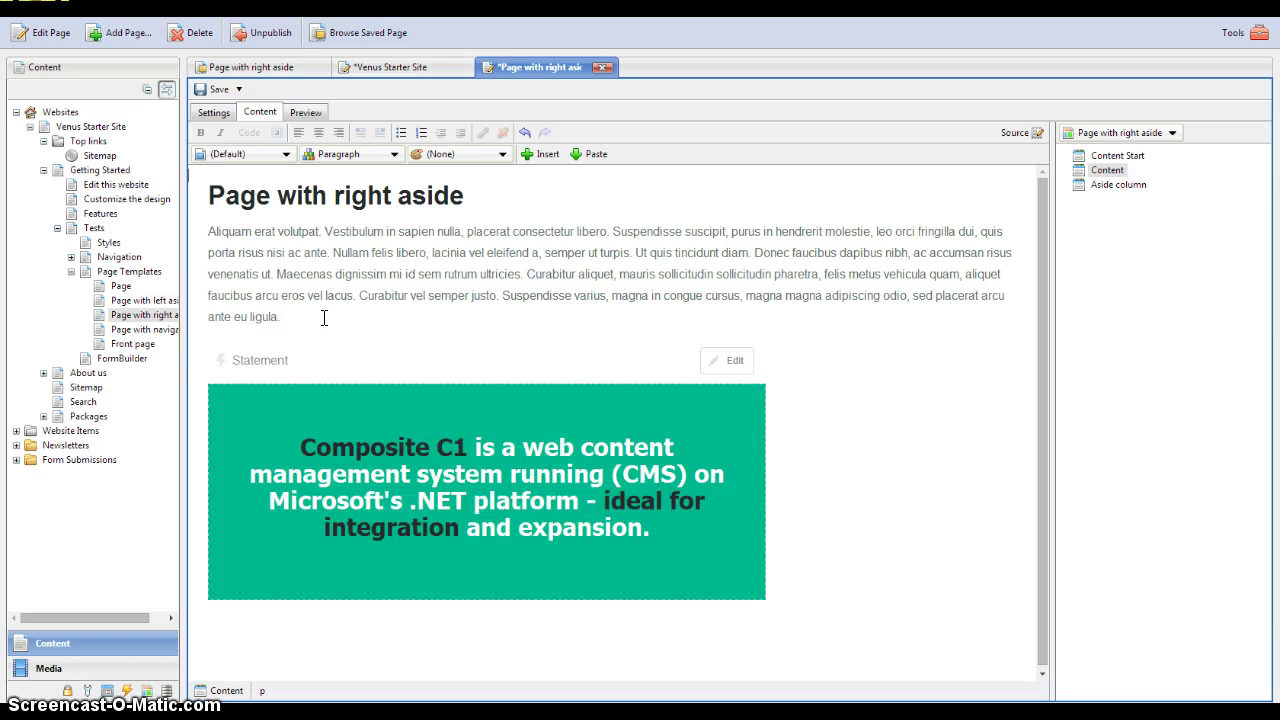
Preview the pasted Statement block on the page and widen the site tree to show the full page names.
left_click(310, 114)
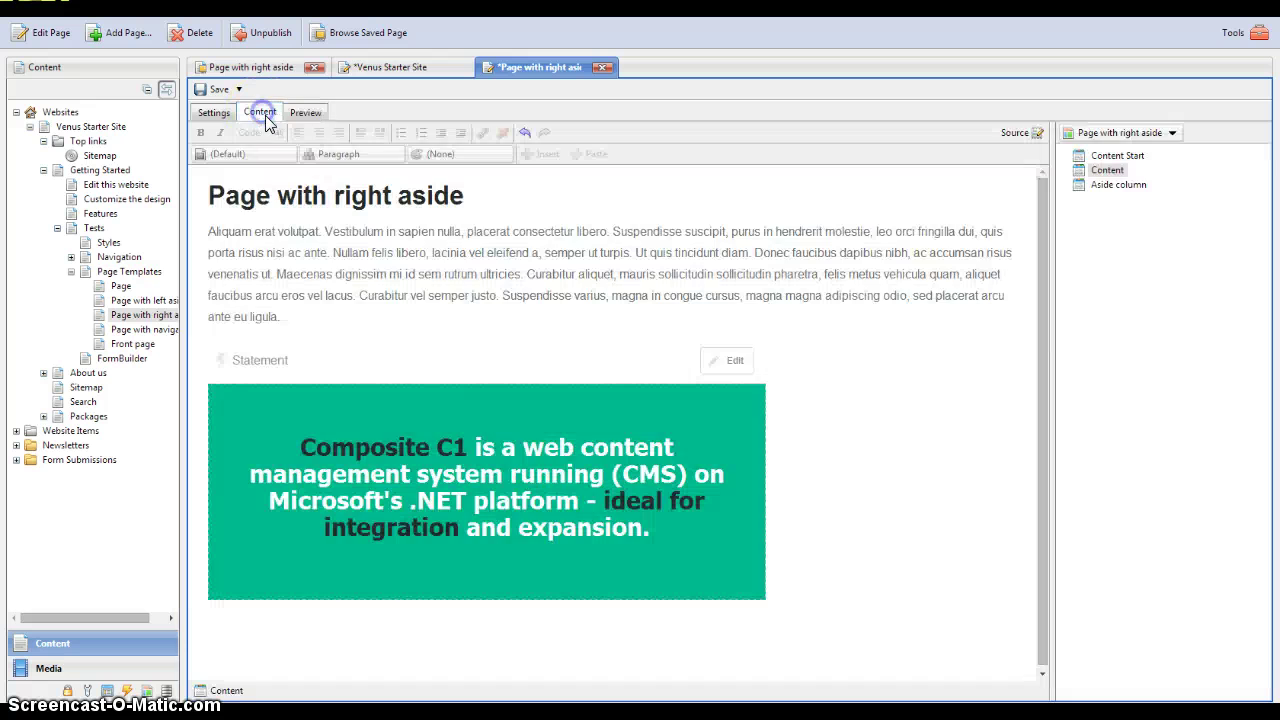
left_click(309, 116)
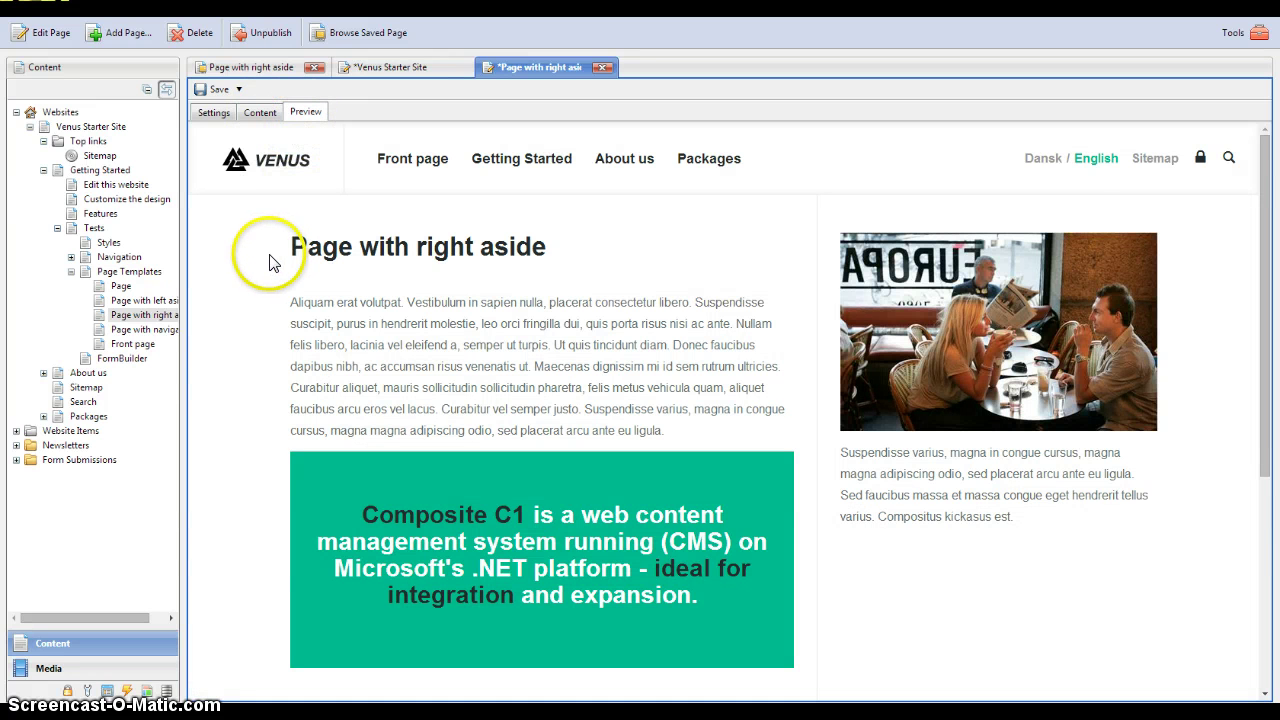
scroll(268, 262, "down", 1)
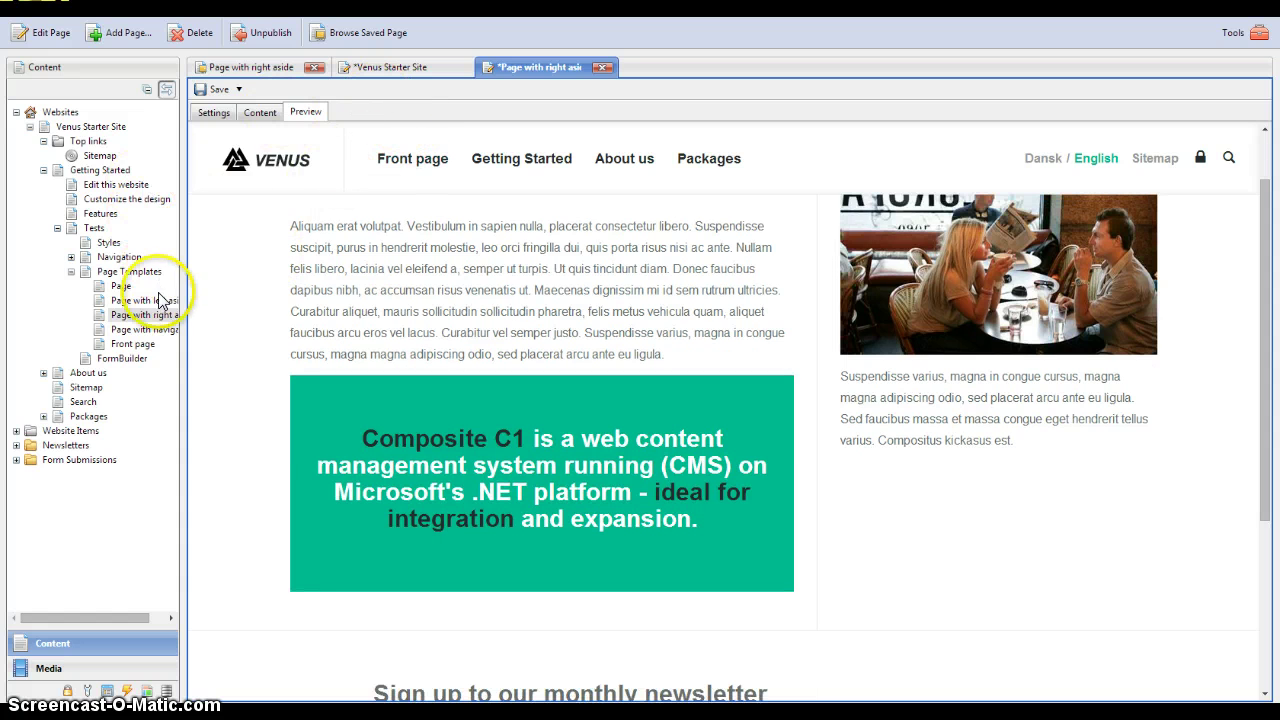
left_click(229, 274)
left_click_drag(171, 283, 238, 280)
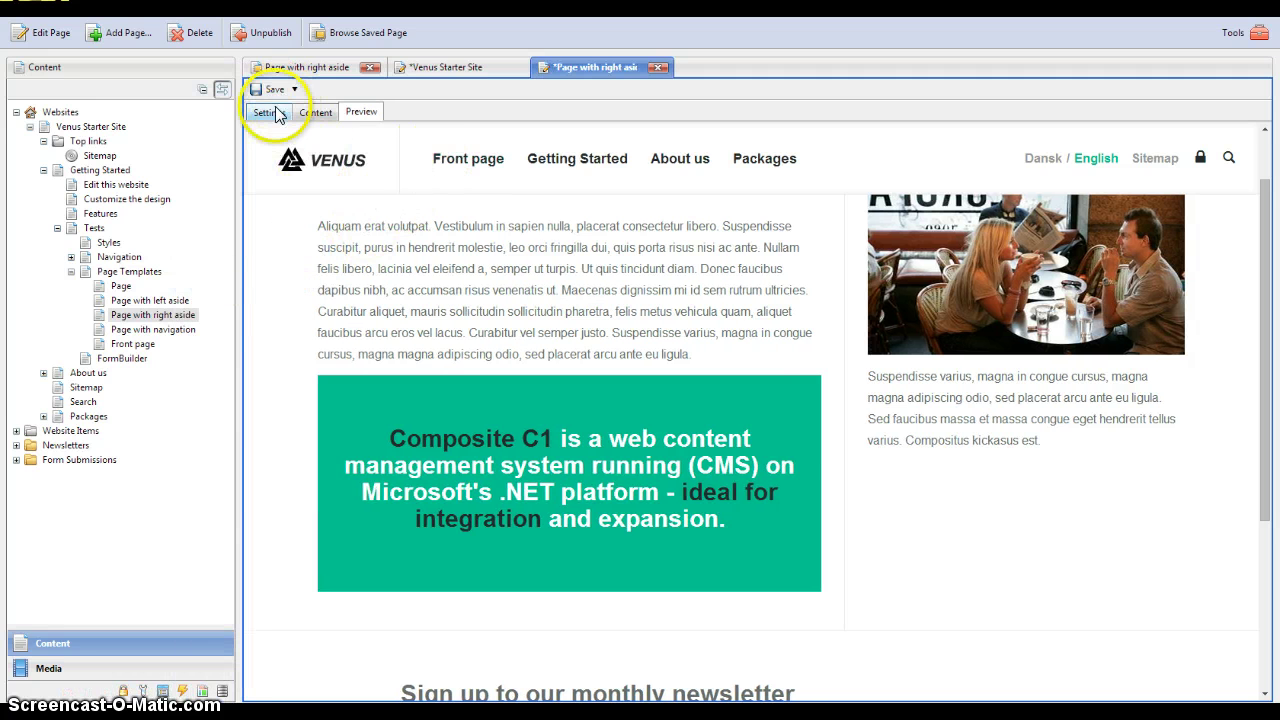
Return to content editing and place the cursor on the empty line below the Statement block.
left_click(312, 112)
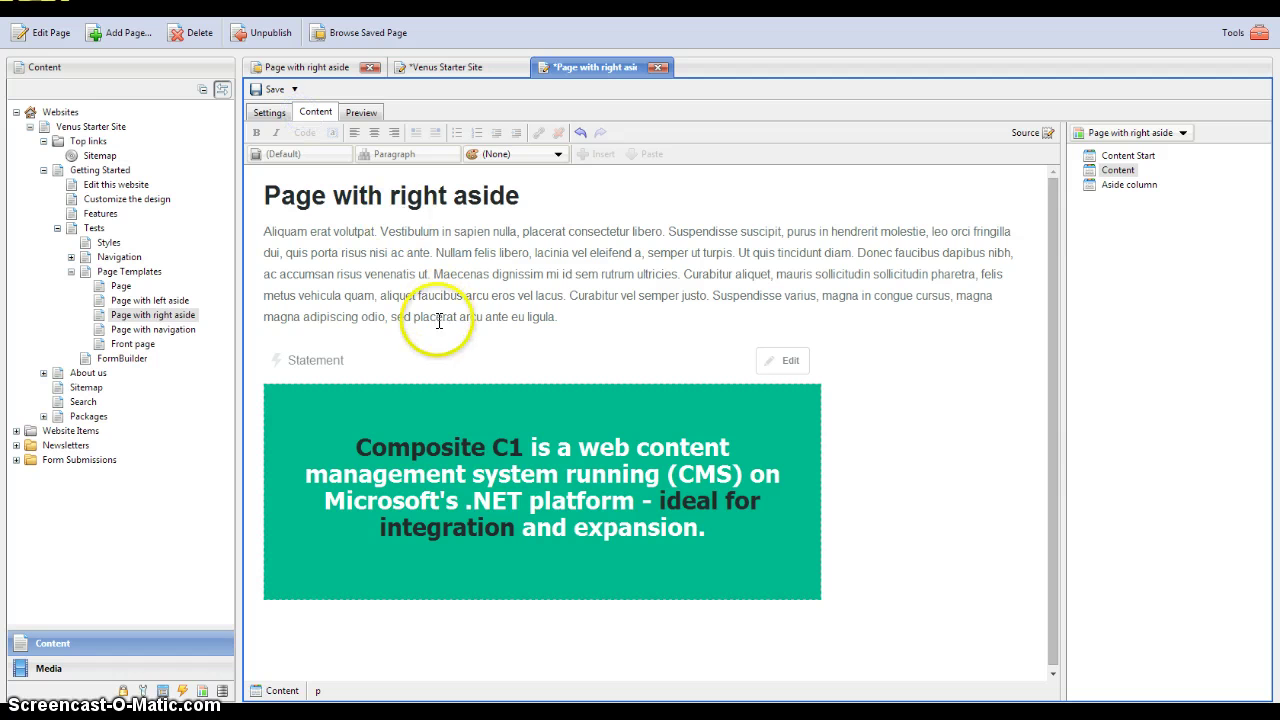
left_click(857, 614)
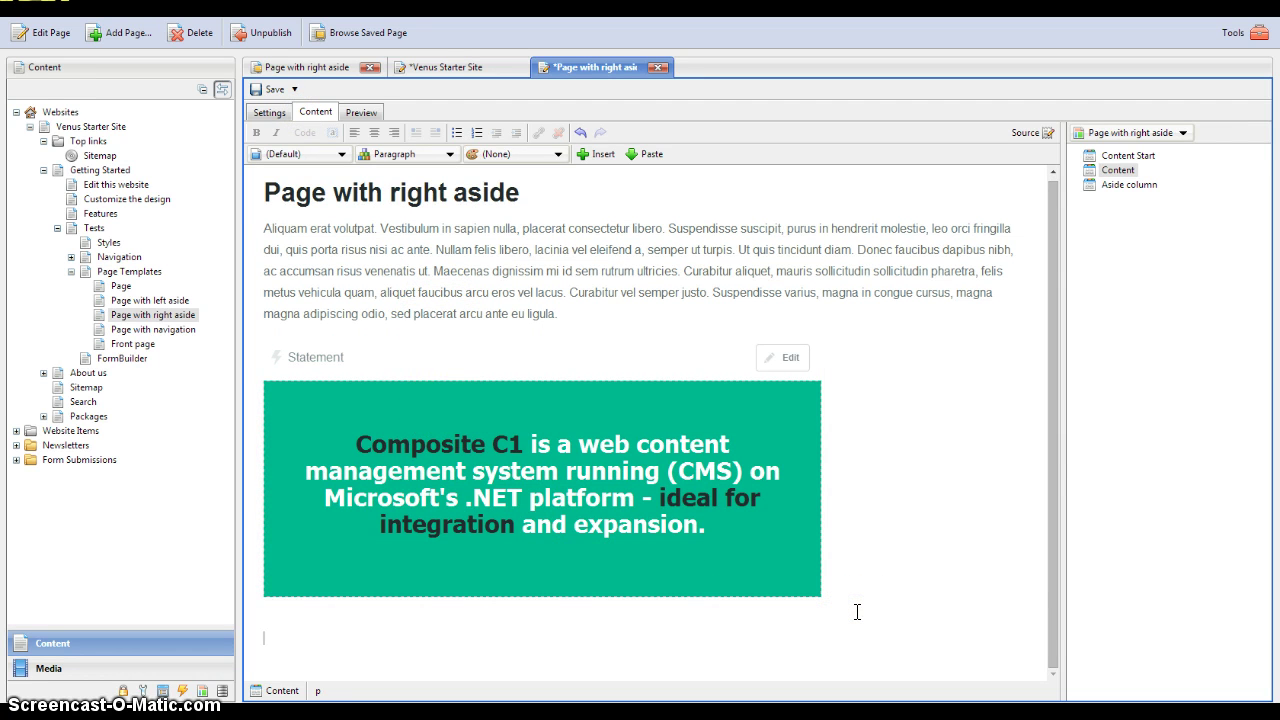
left_click(595, 155)
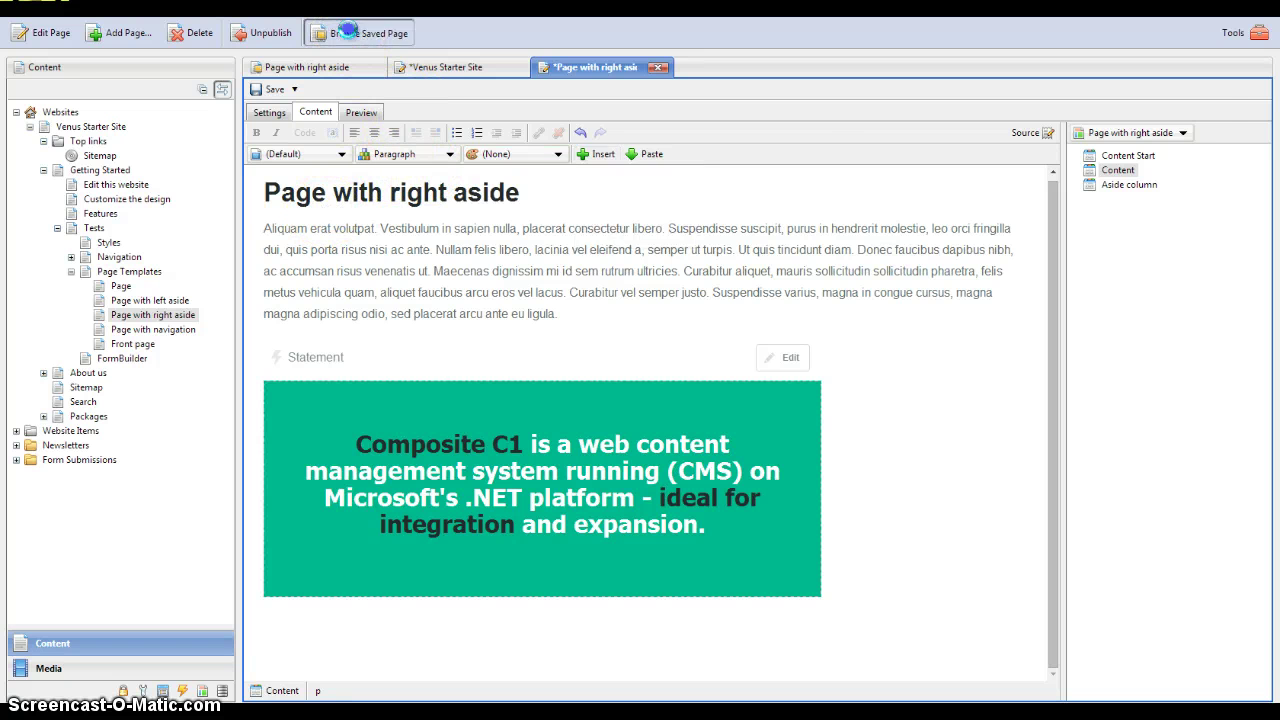
Browse the saved site to the FormBuilder page under Getting Started > Tests.
left_click(352, 34)
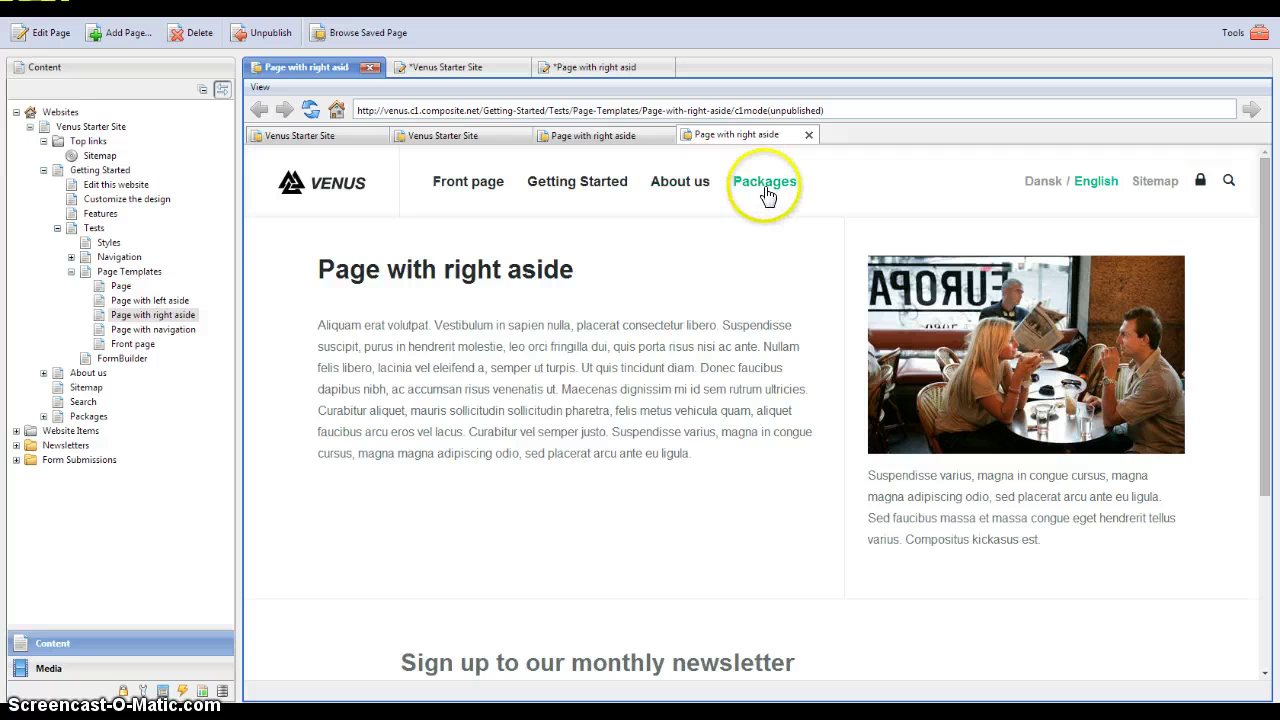
mouse_move(600, 186)
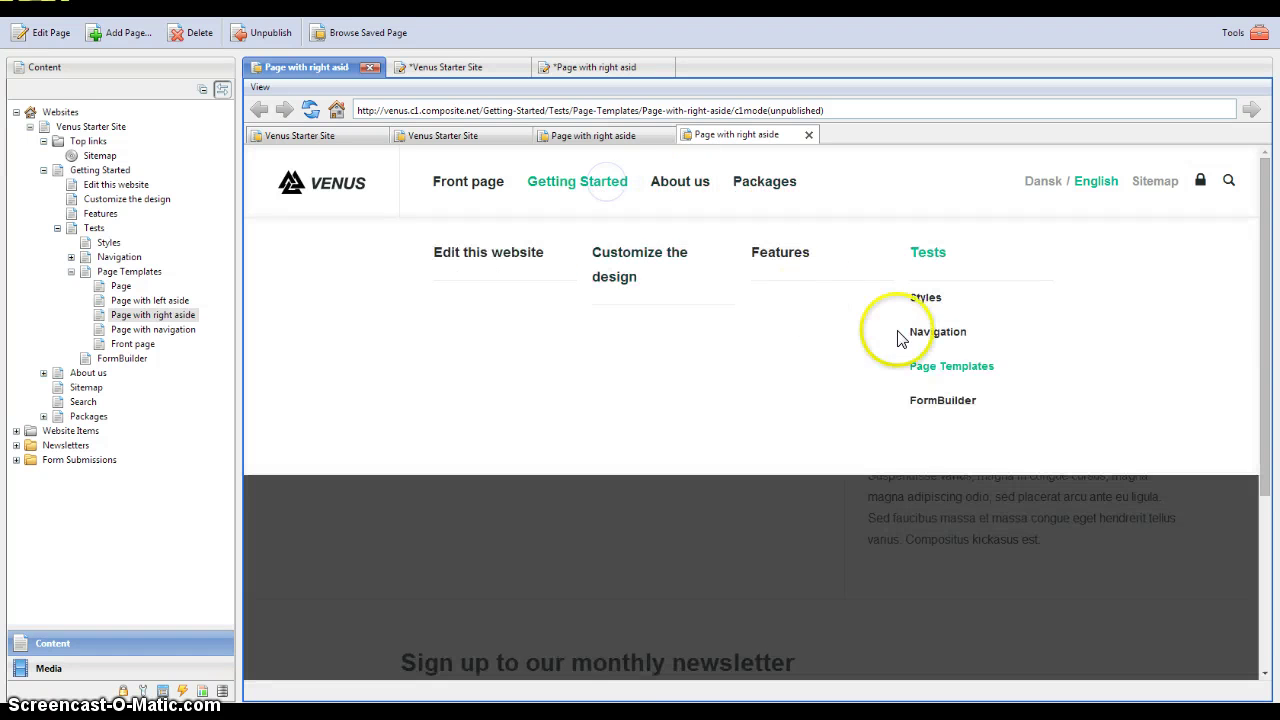
left_click(942, 400)
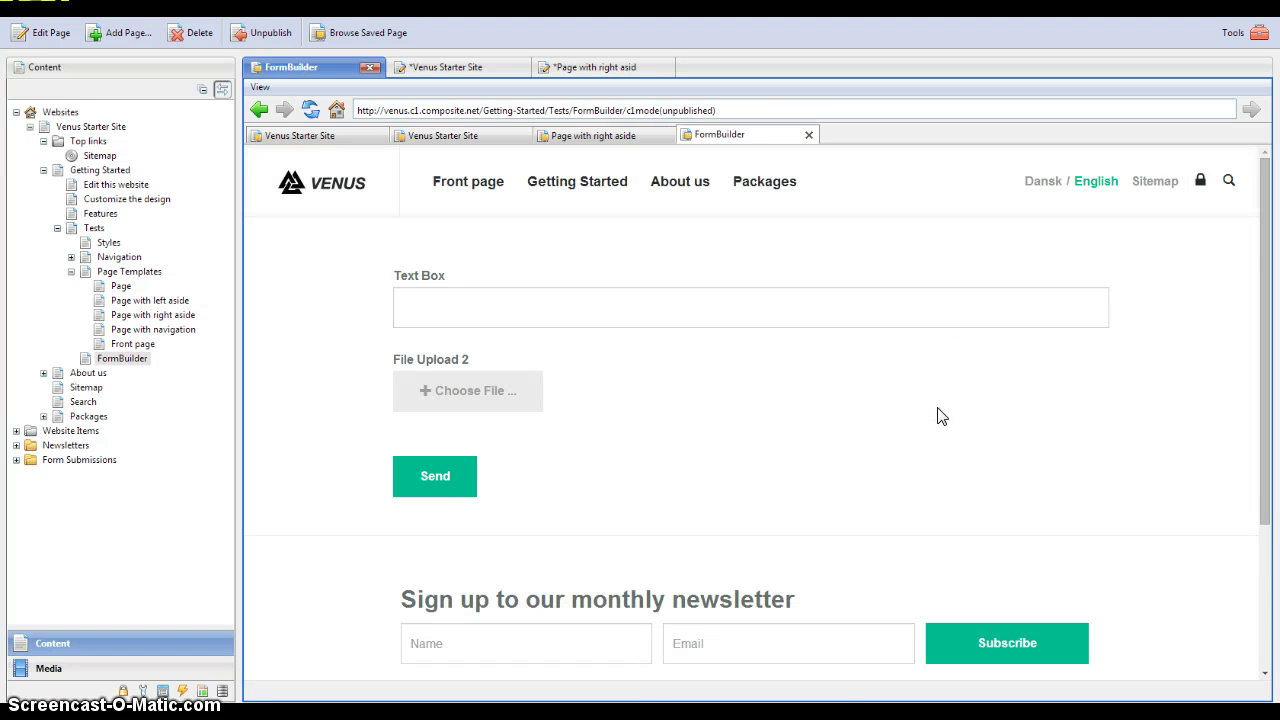
Open the FormBuilder page for editing and copy its Form block below the Statement block on the Page with right aside.
left_click(40, 34)
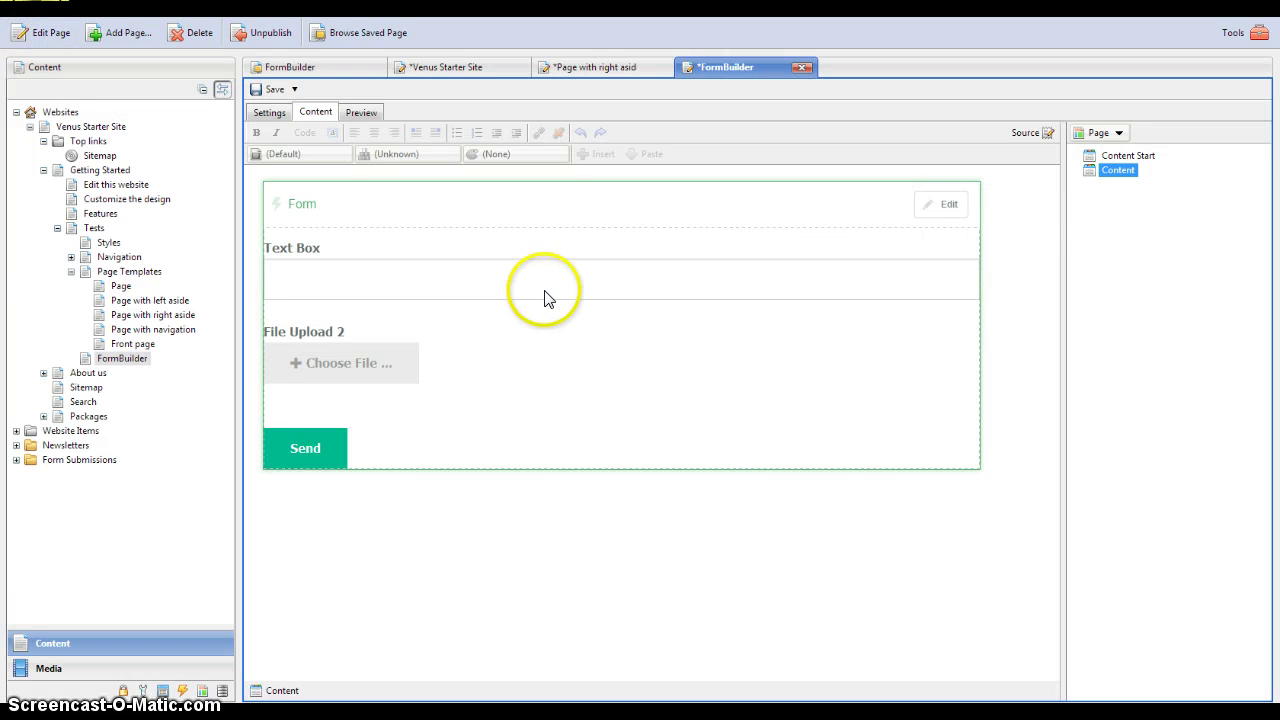
left_click(478, 216)
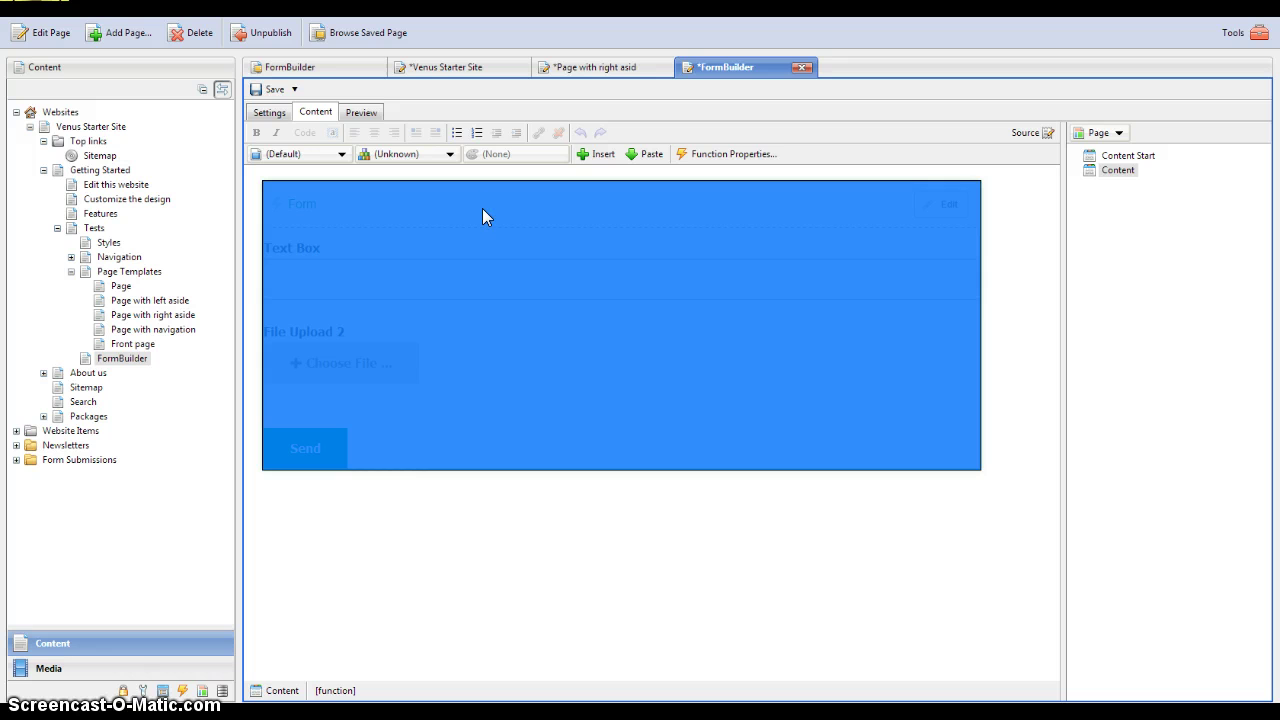
left_click(596, 67)
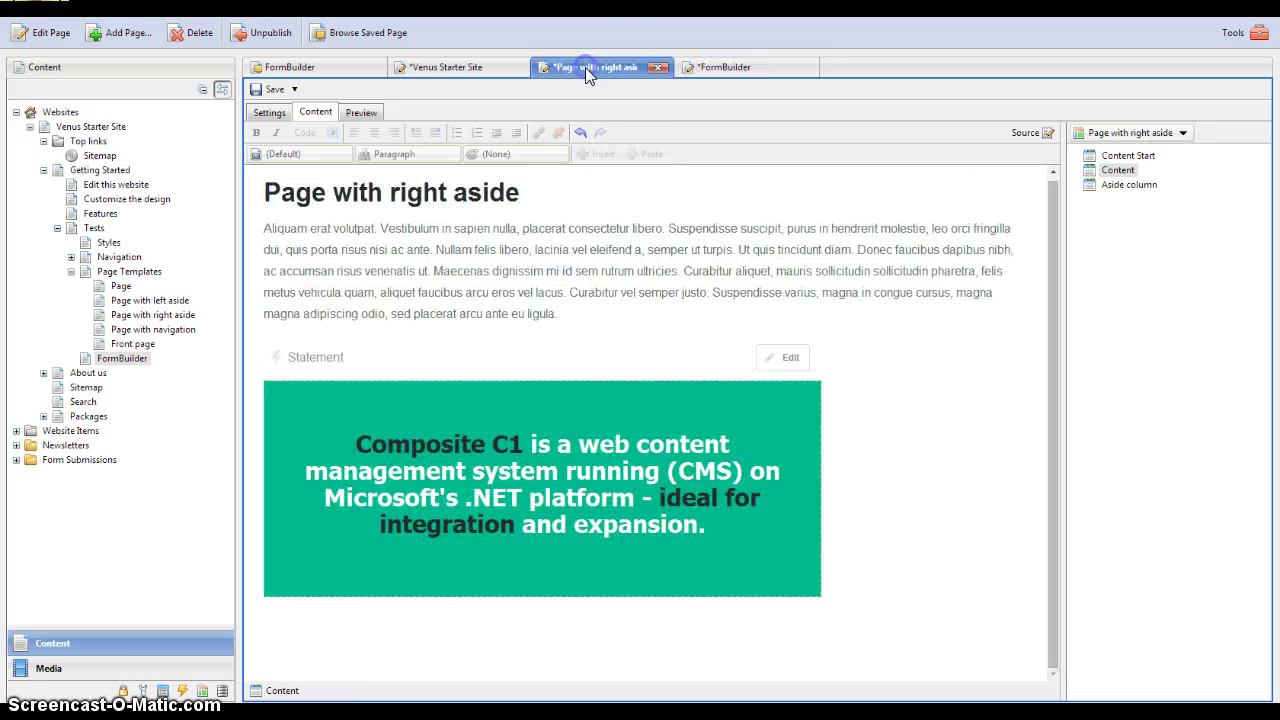
left_click(856, 598)
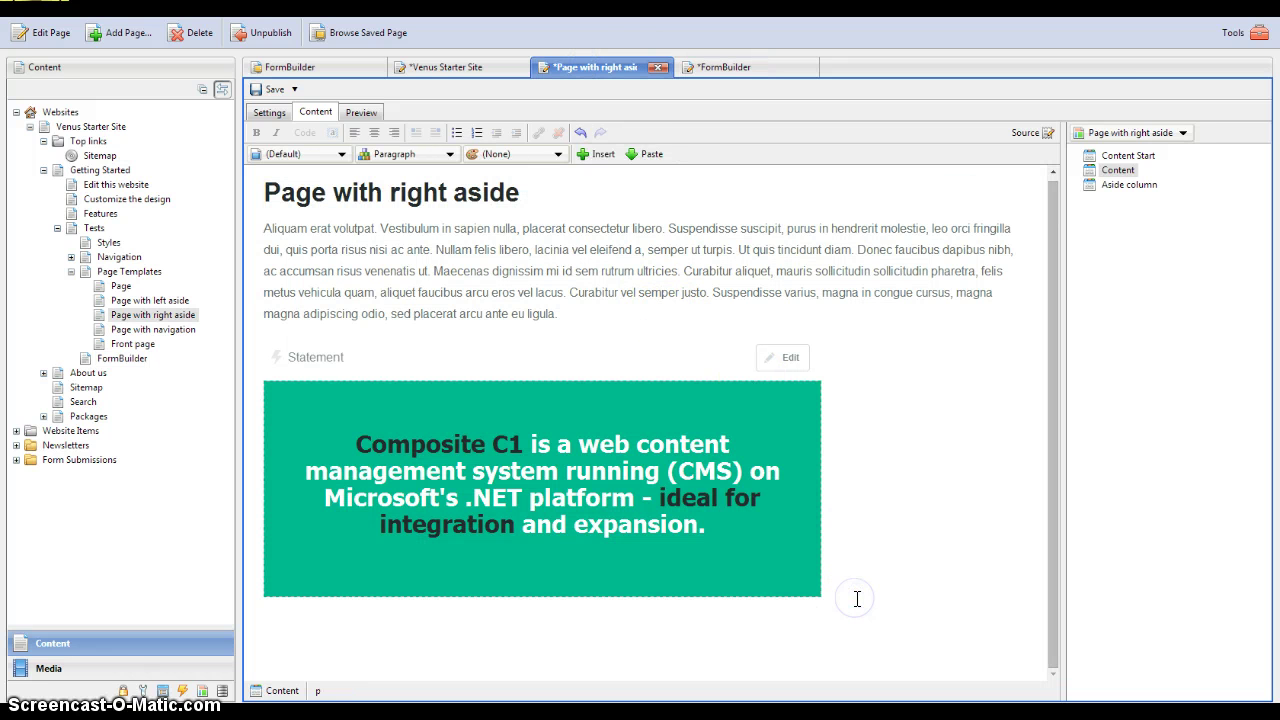
left_click(851, 595)
left_click(817, 618)
key("ctrl+v")
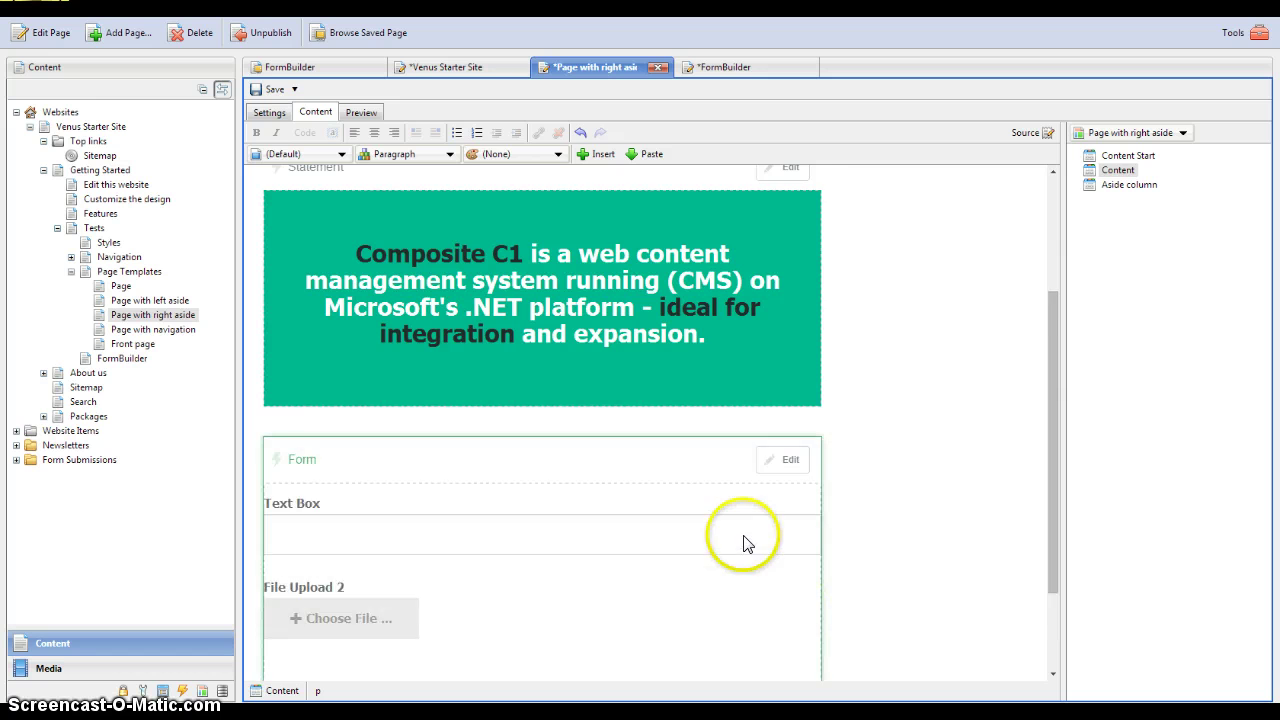
Open the pasted Form block in the form designer and add a Multi File Upload field below File Upload 2.
scroll(743, 543, "down", 3)
left_click(805, 342)
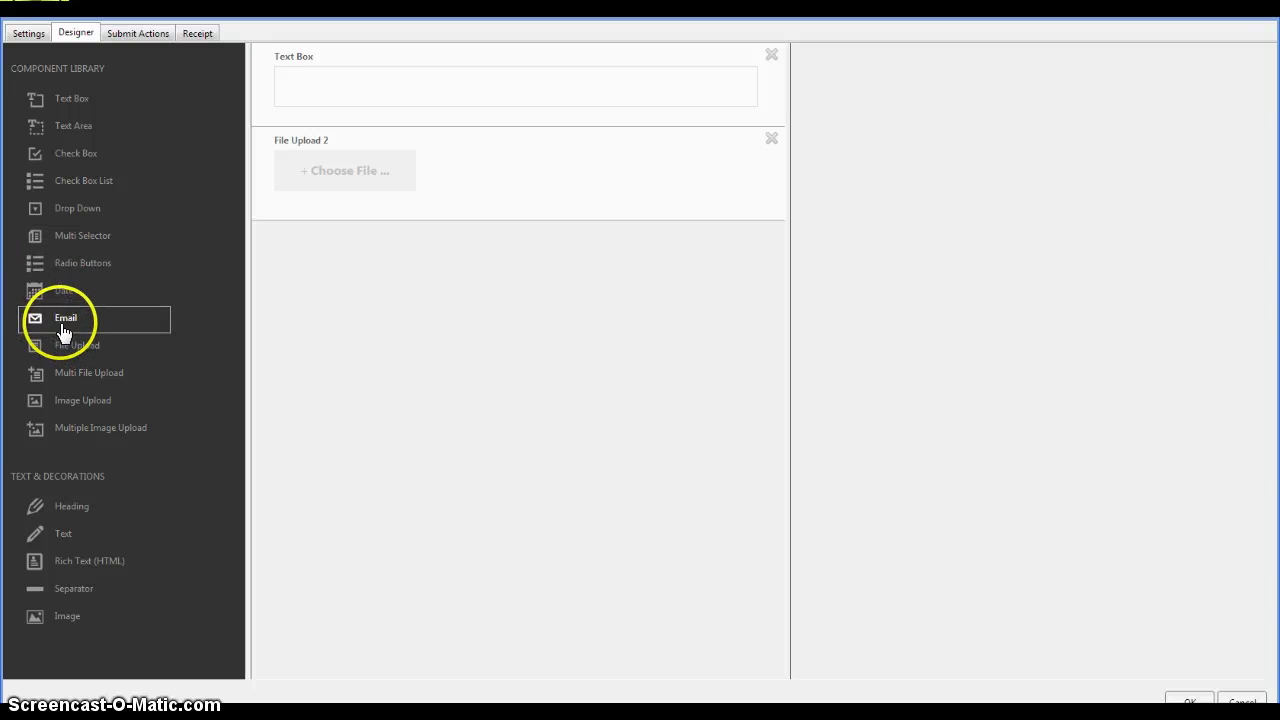
left_click_drag(65, 370, 340, 270)
Add a heading reading "My first form!" above the Text Box field and apply the form changes.
left_click_drag(78, 508, 378, 55)
left_click(966, 98)
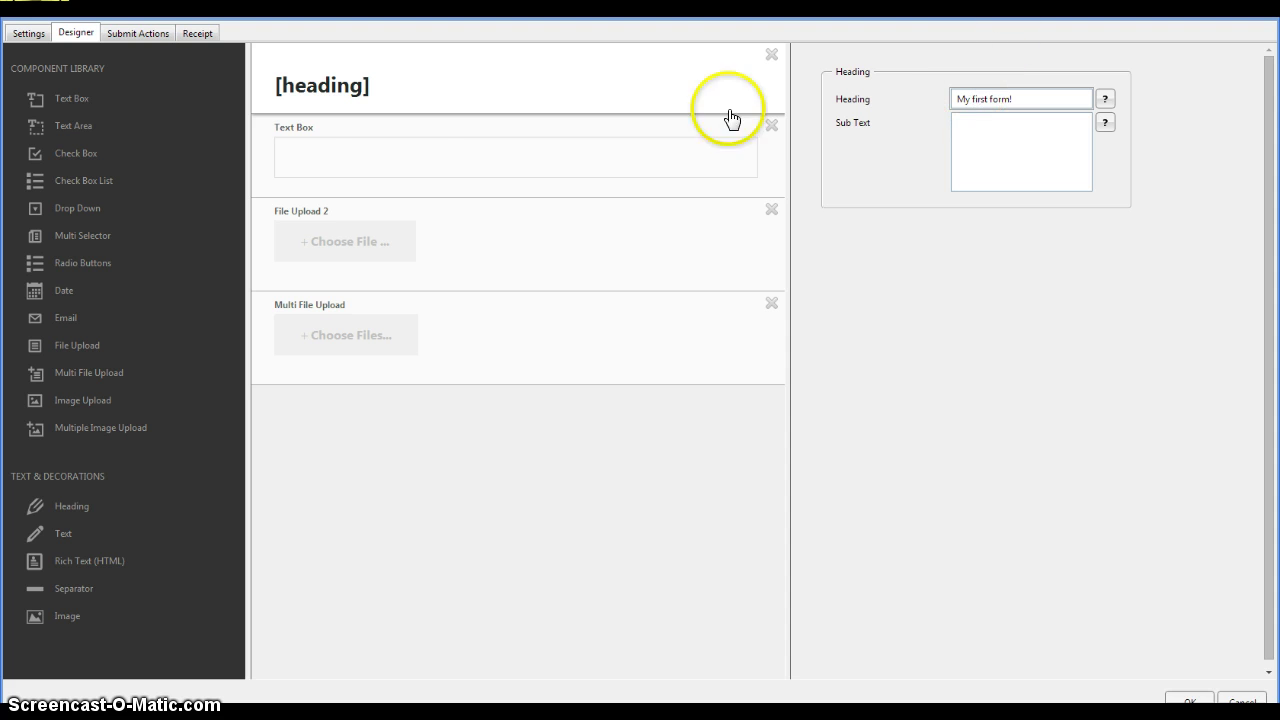
left_click(366, 159)
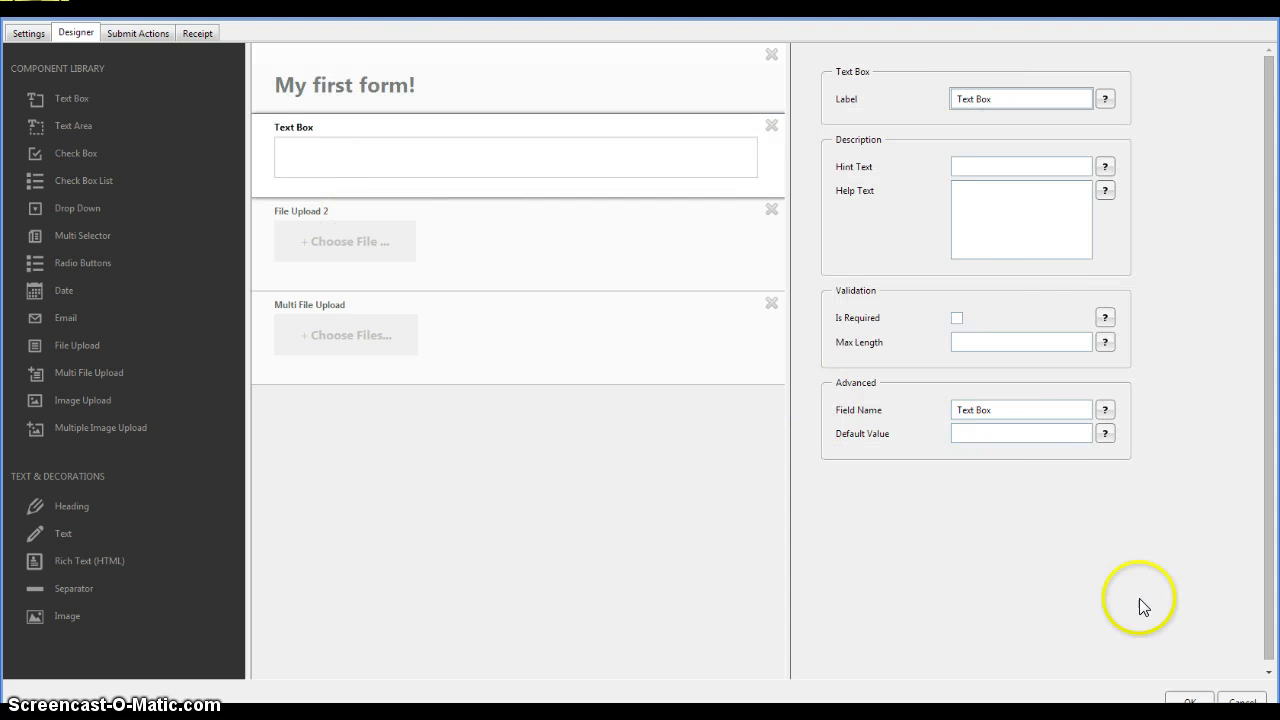
left_click(1196, 696)
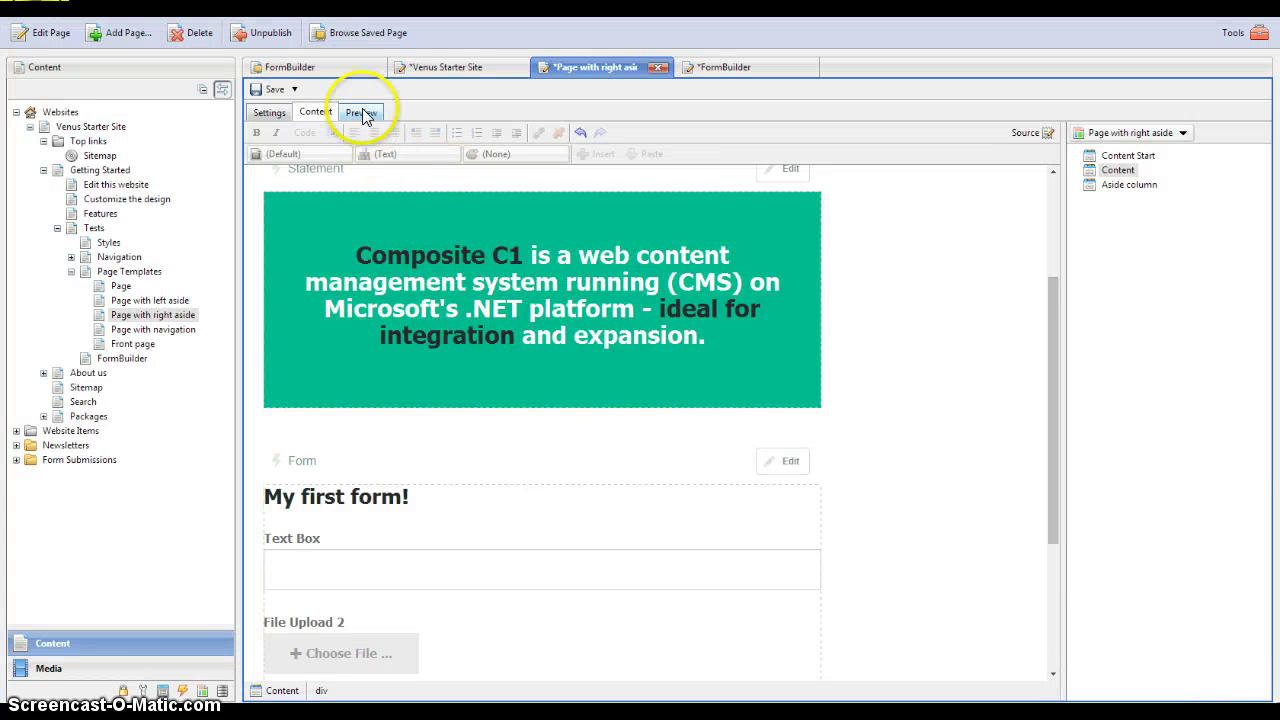
Preview the Page with right aside and look over the edited form below the Statement block.
left_click(361, 112)
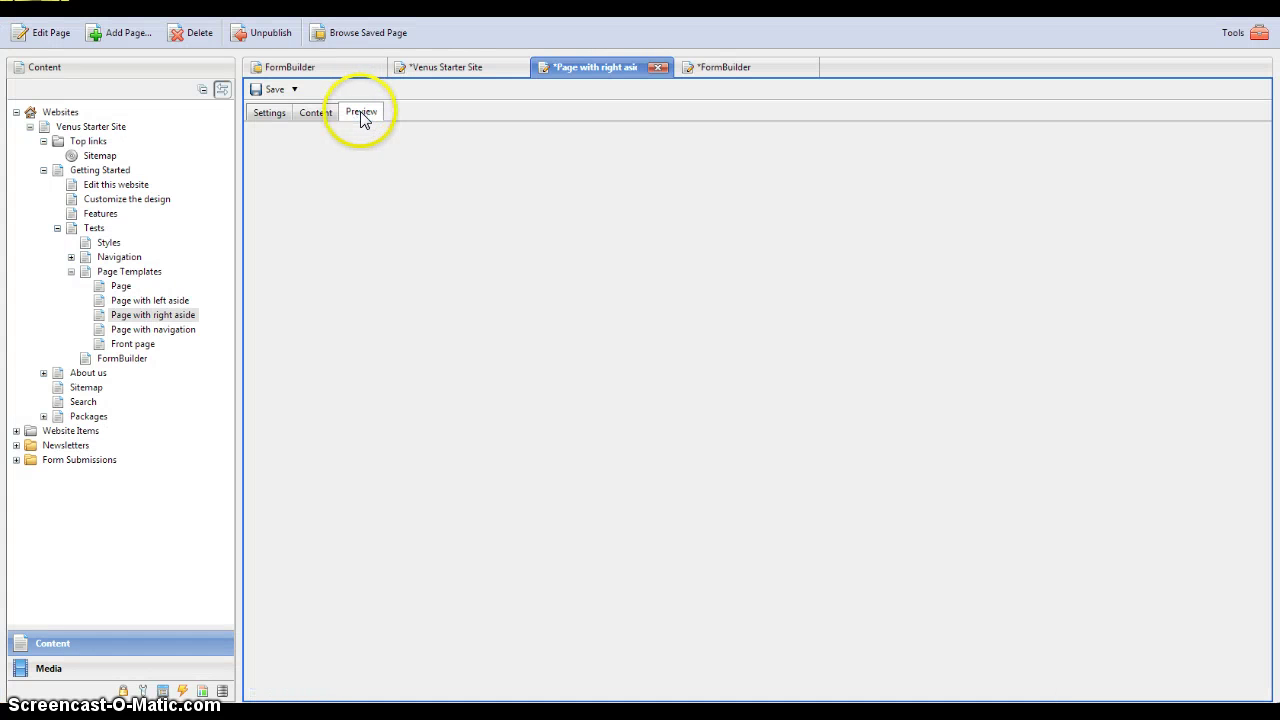
scroll(574, 345, "down", 6)
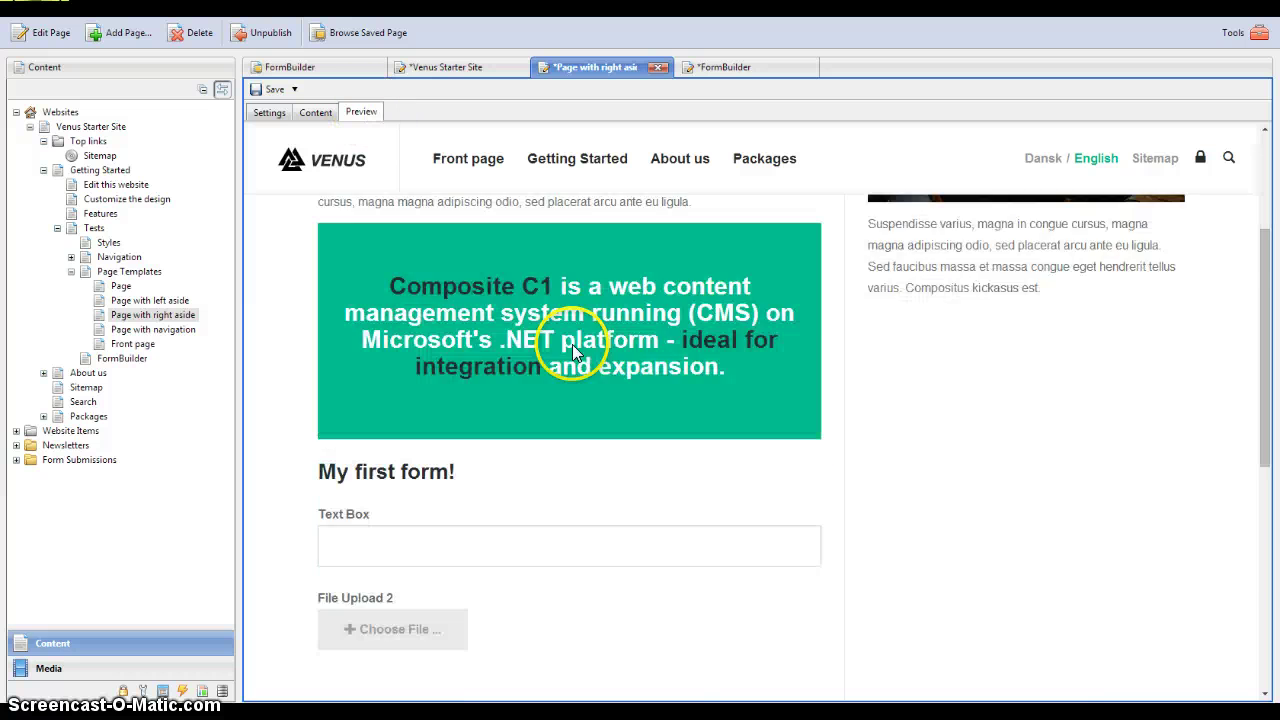
scroll(590, 522, "up", 6)
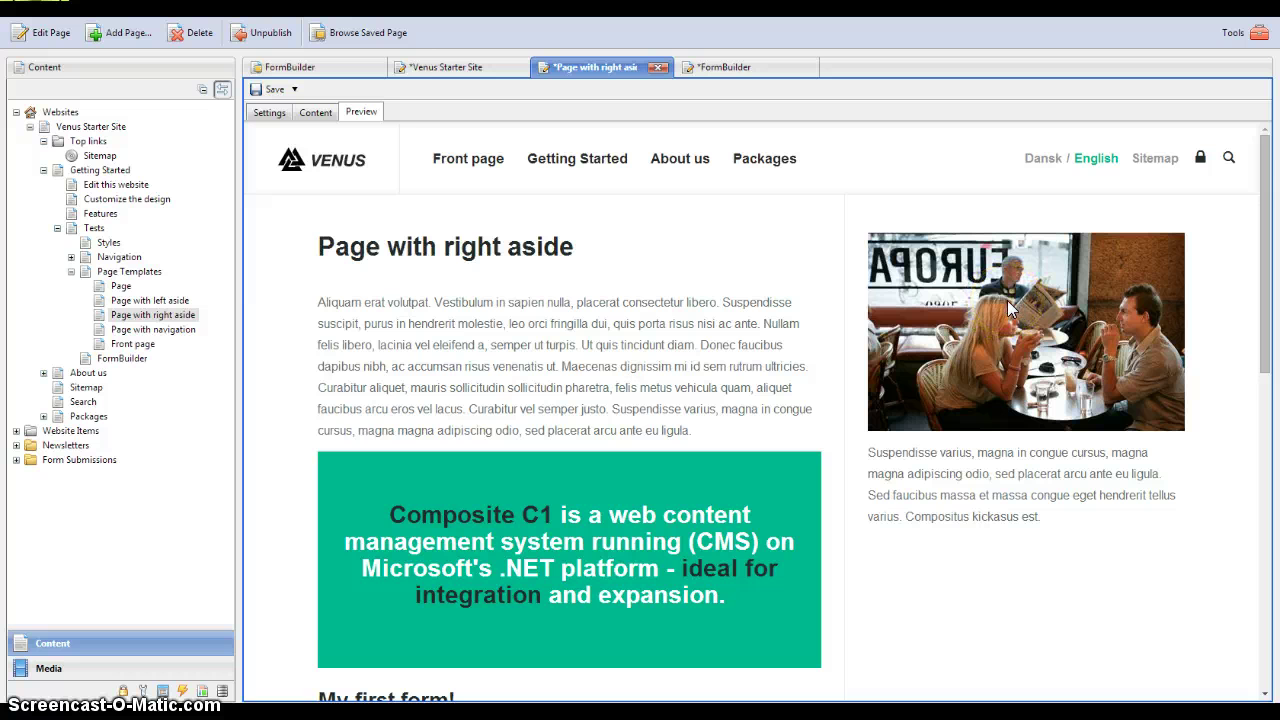
Move the Form block from the page's Content area into the Aside column, below the image's paragraph.
left_click(315, 112)
scroll(605, 371, "down", 3)
left_click(484, 263)
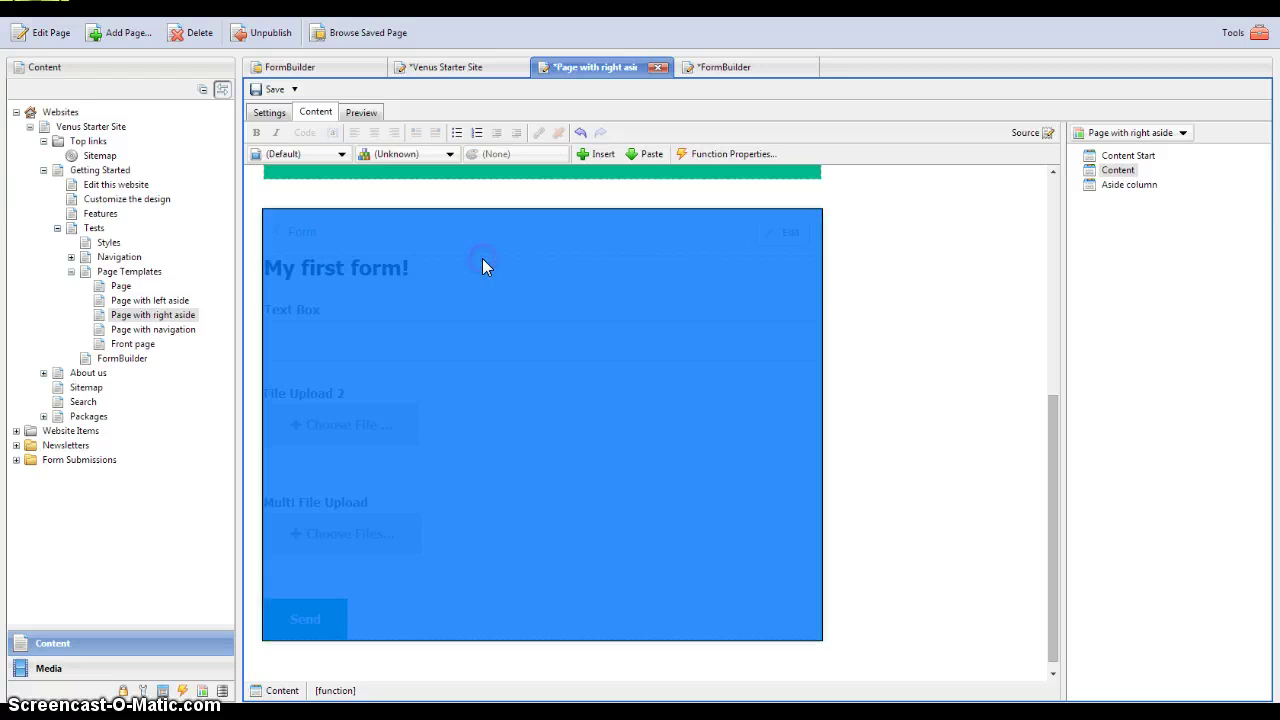
key("Delete")
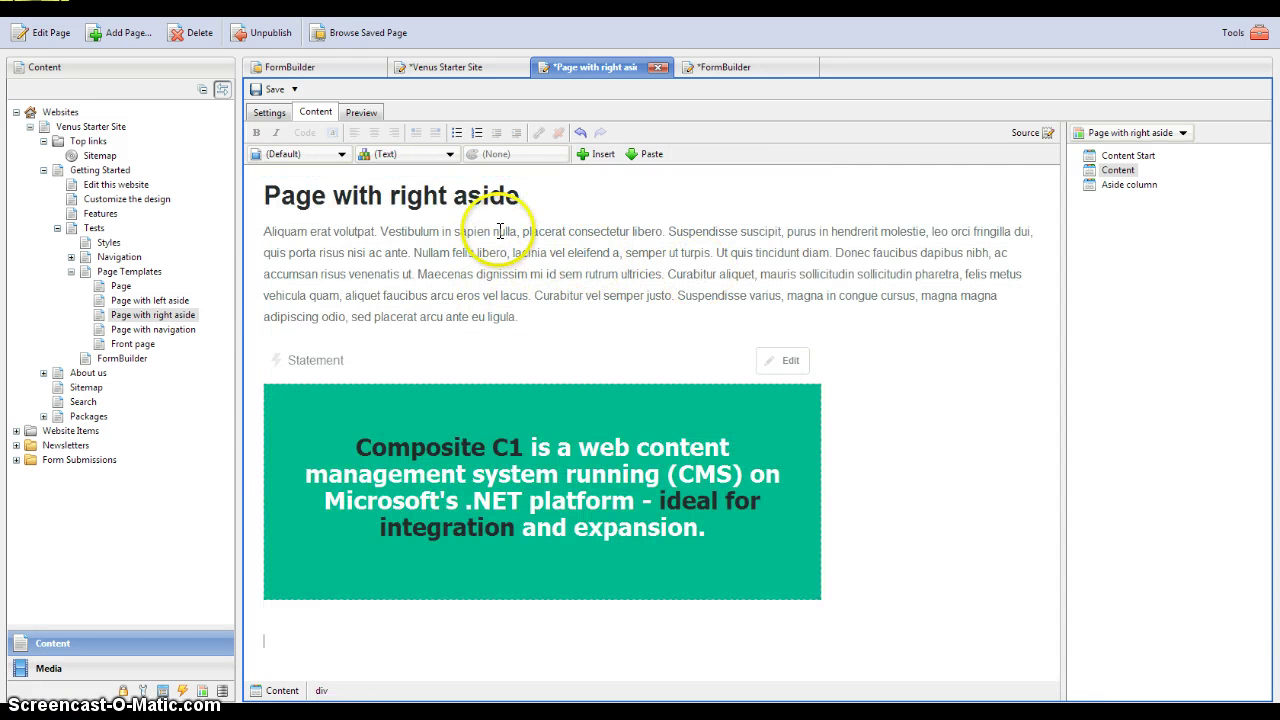
left_click(1125, 185)
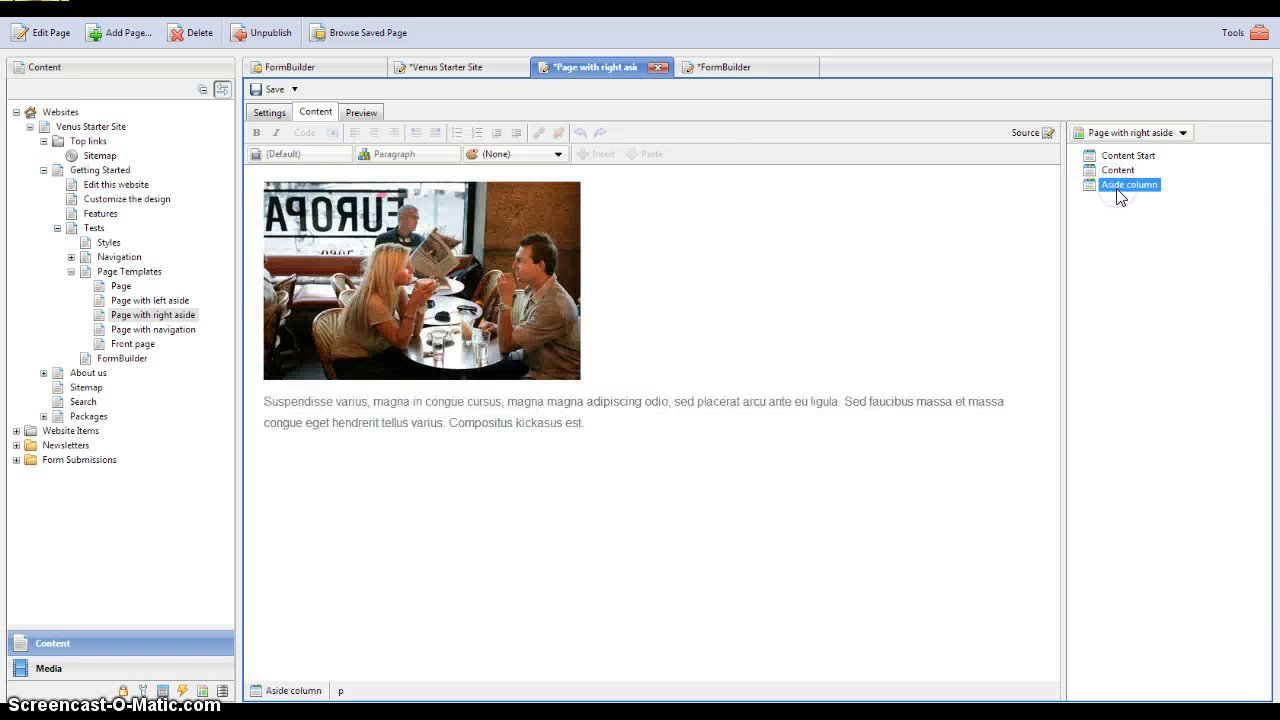
left_click(634, 424)
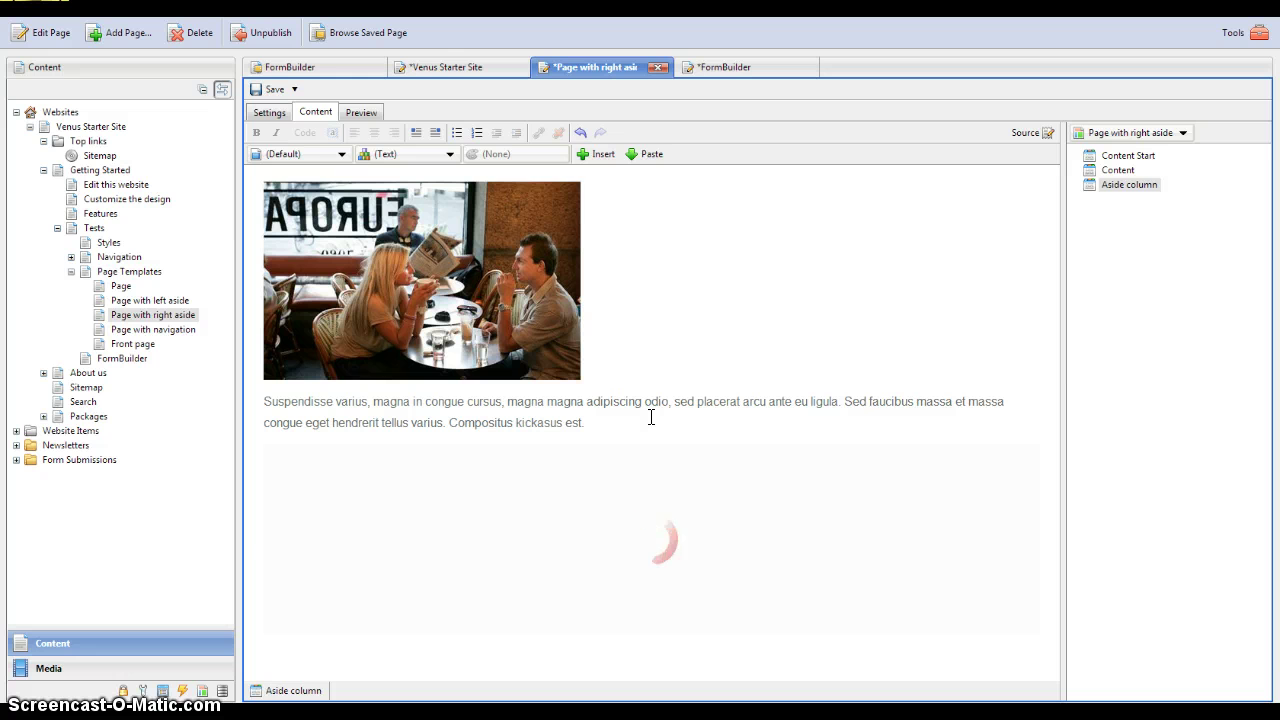
Preview the page and examine how the form is laid out in the aside column.
left_click(354, 110)
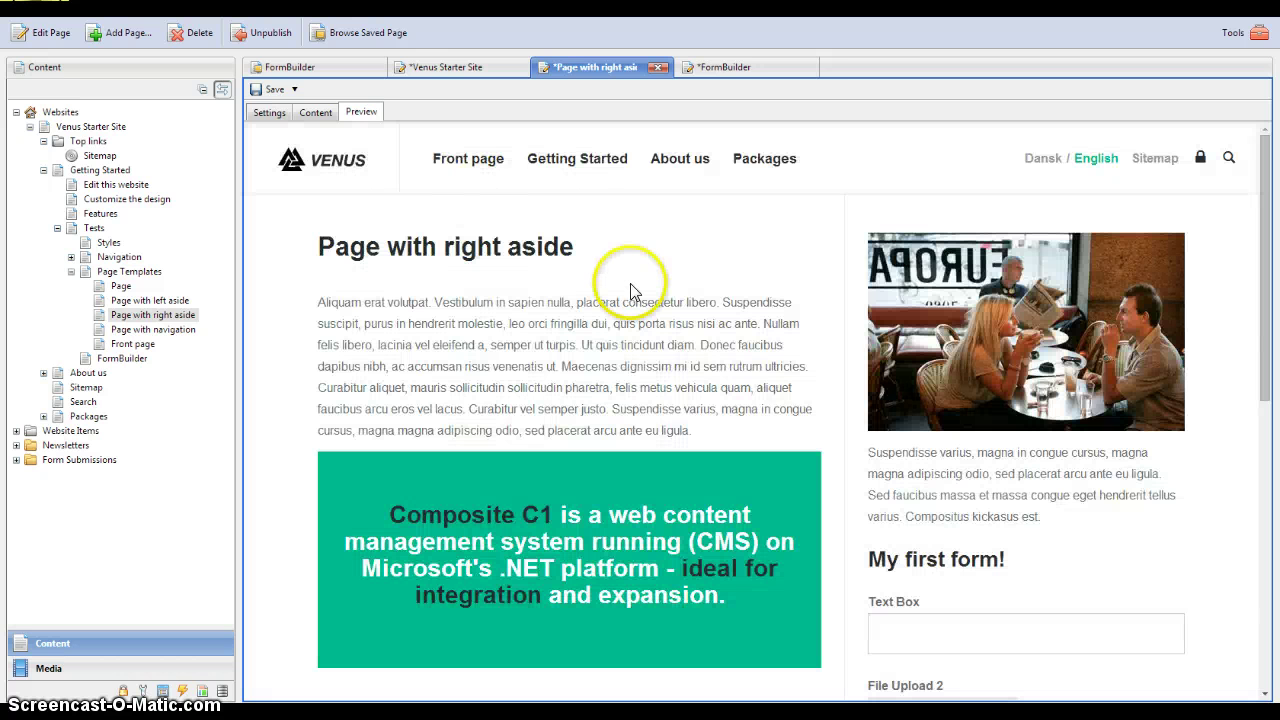
scroll(629, 286, "down", 2)
scroll(923, 467, "down", 2)
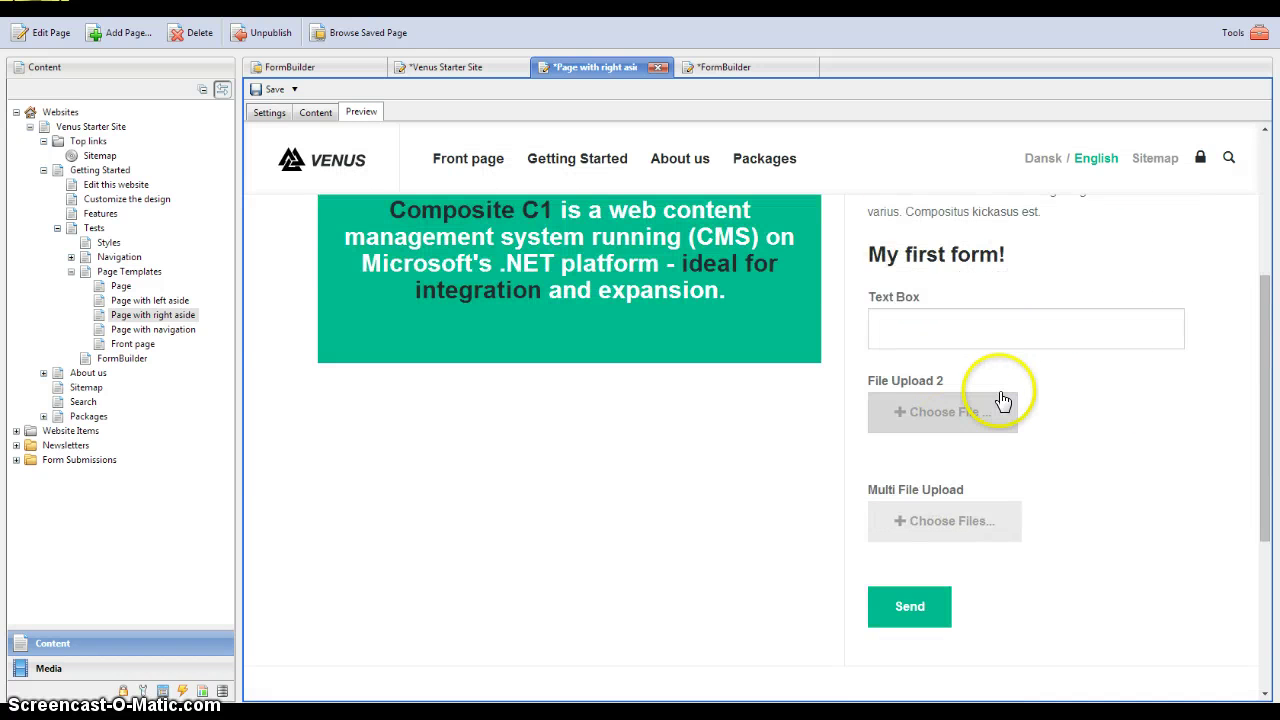
scroll(1003, 401, "up", 4)
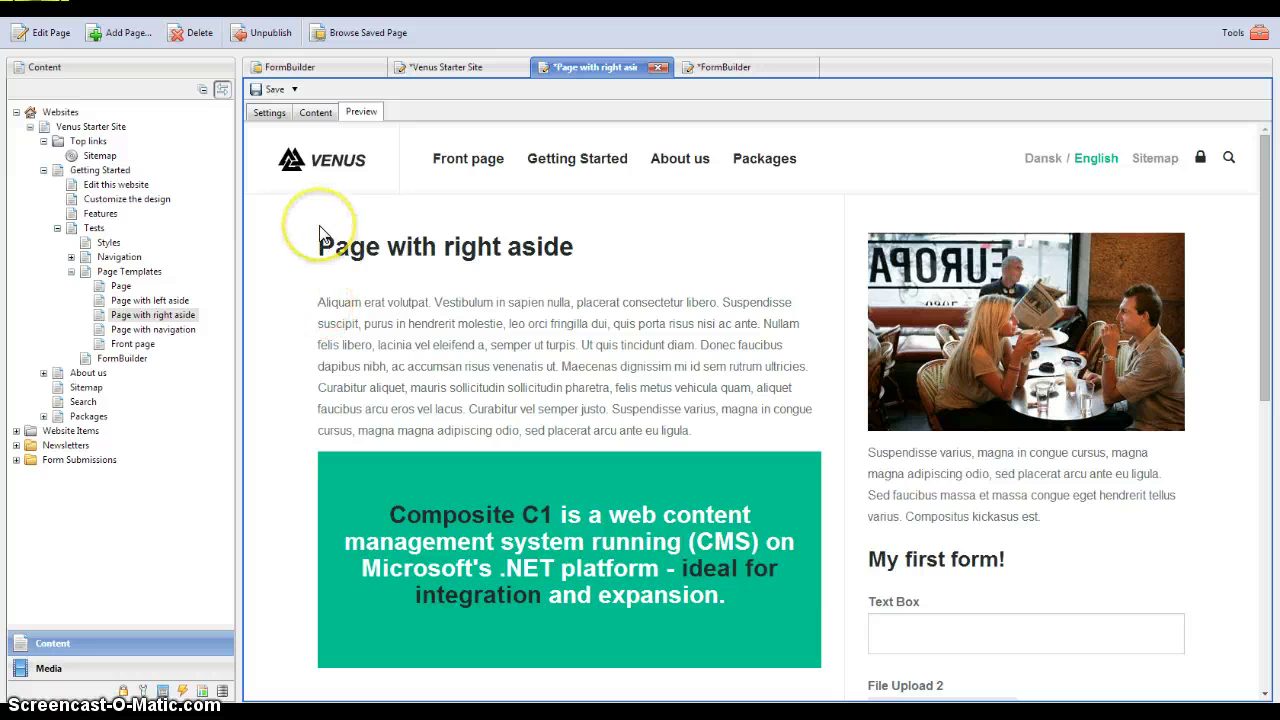
left_click(315, 112)
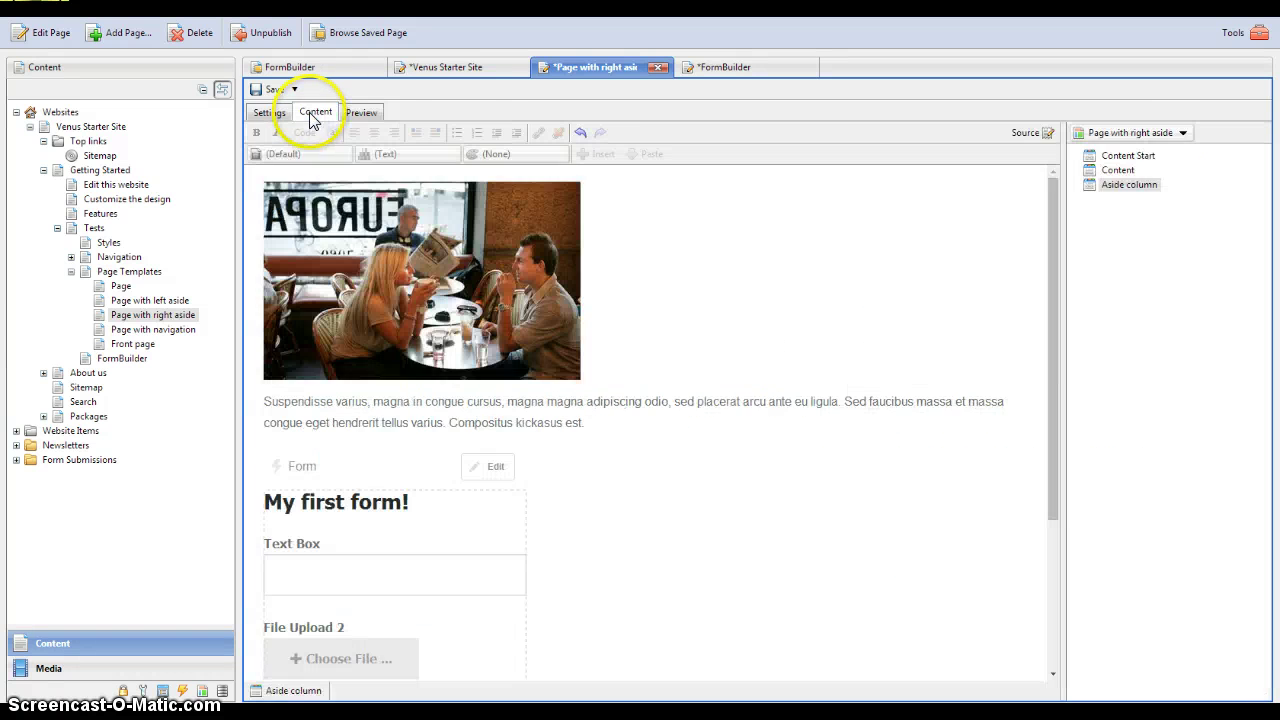
left_click(267, 114)
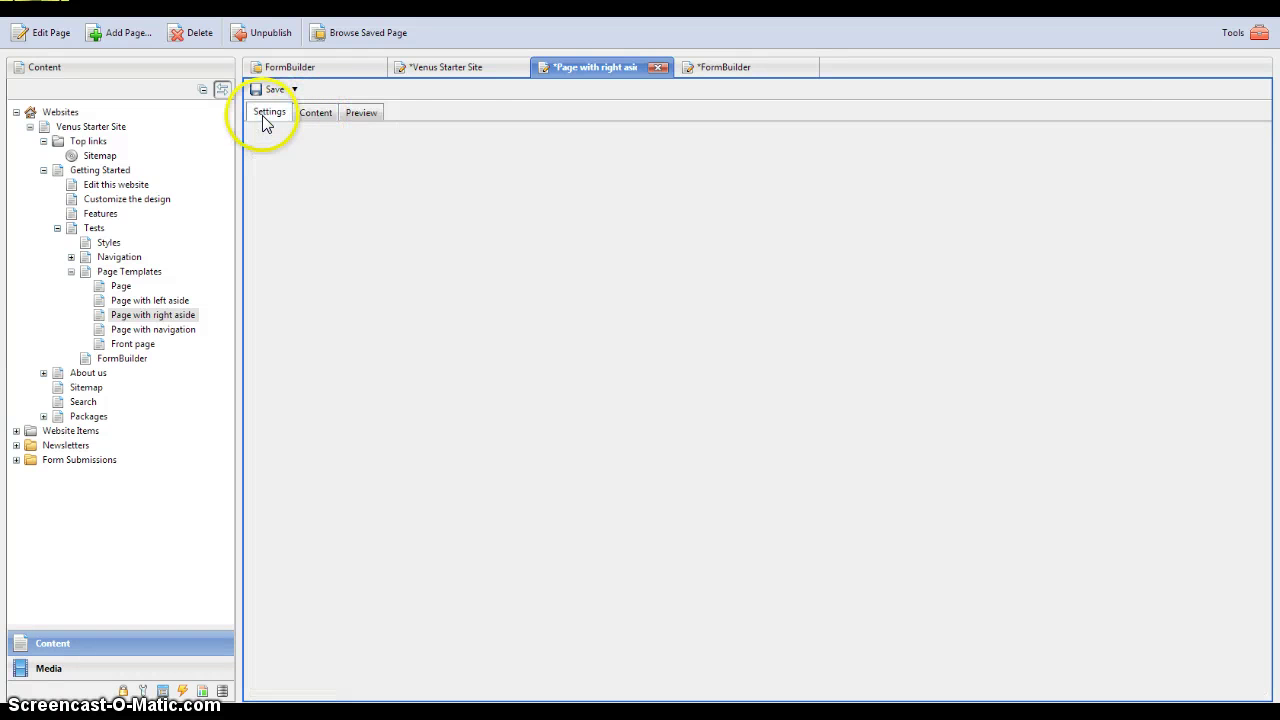
left_click(72, 127)
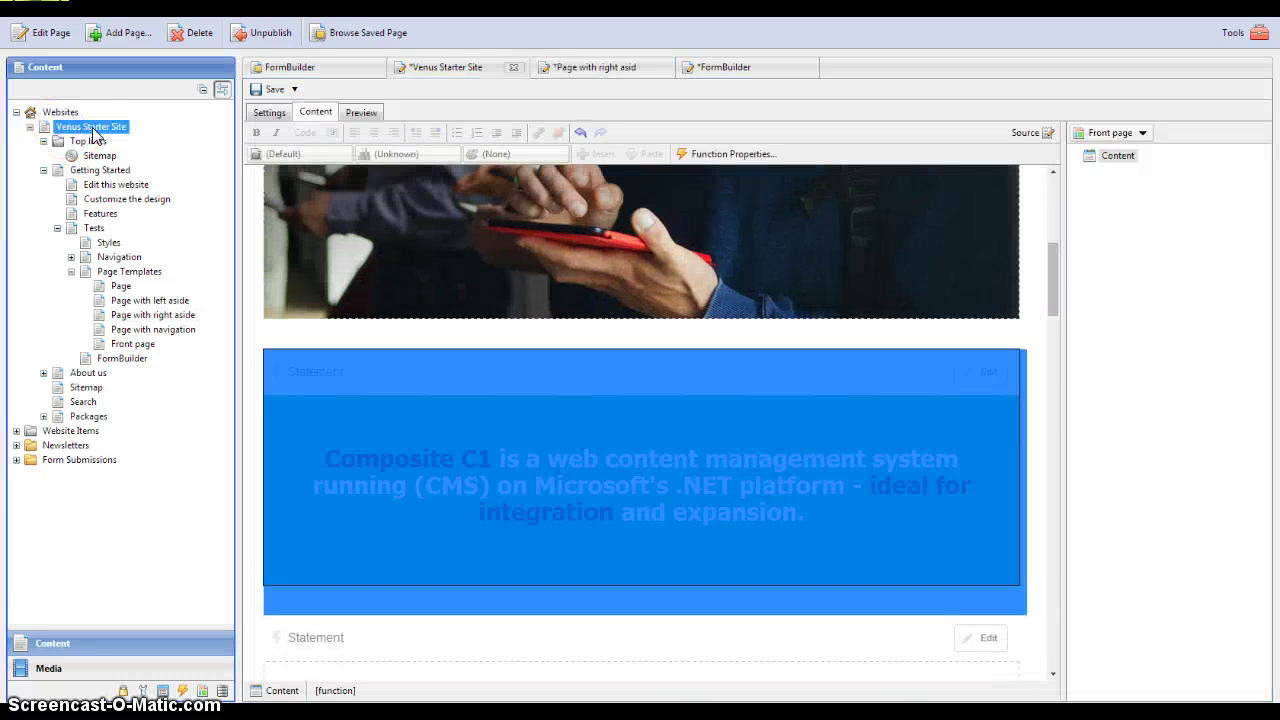
left_click(444, 65)
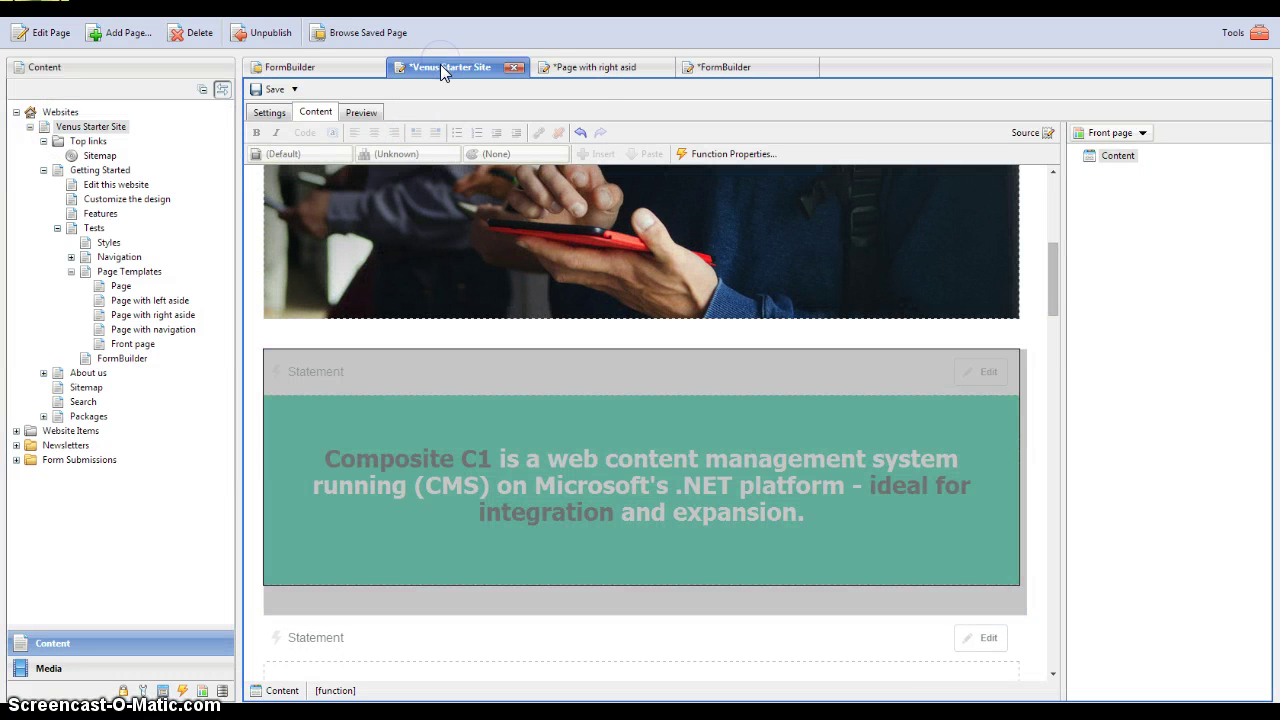
left_click(593, 68)
On the Venus Starter Site page, change the icon of the "It is easy" Iconified Statement block to heart.
left_click(445, 66)
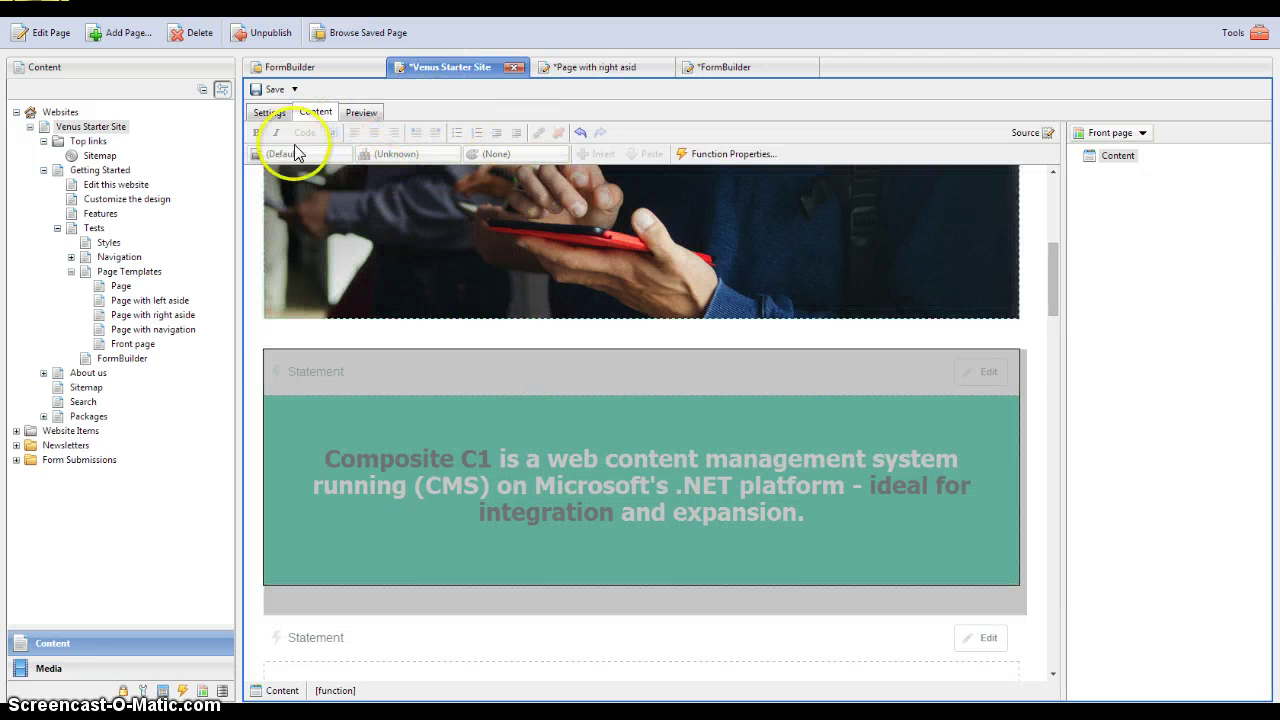
scroll(498, 330, "down", 10)
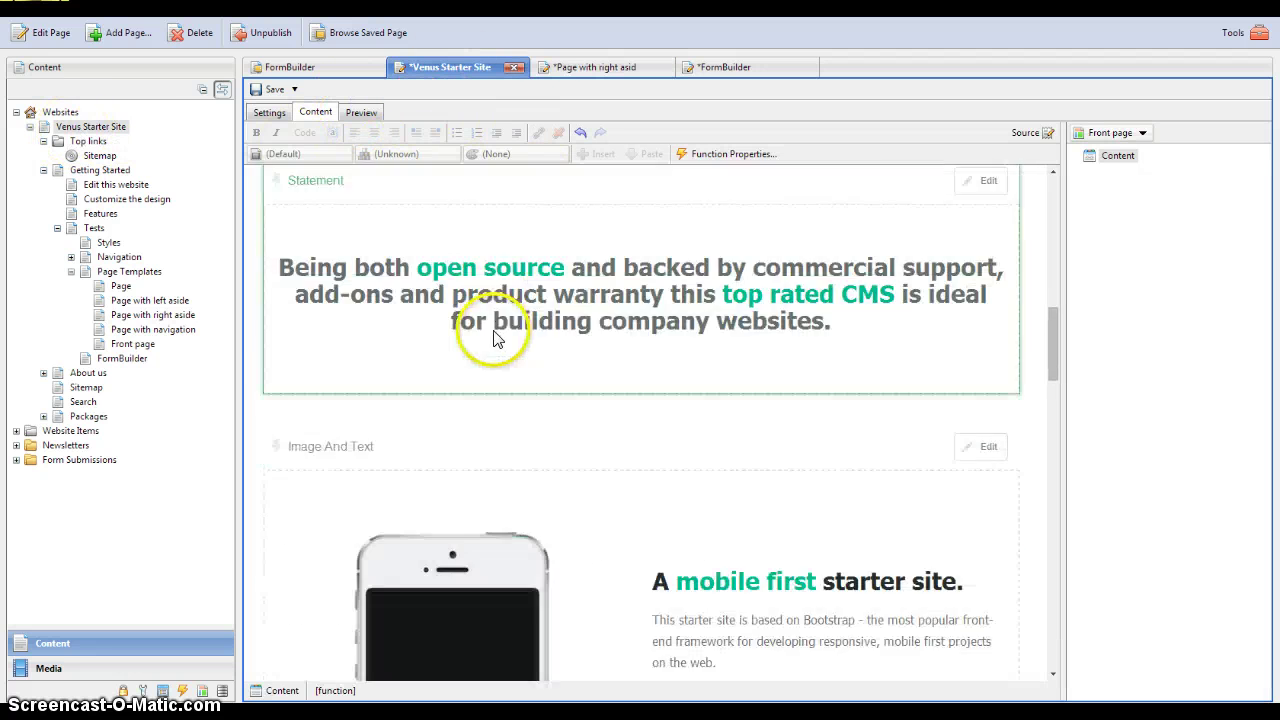
scroll(491, 330, "down", 4)
scroll(400, 300, "up", 1)
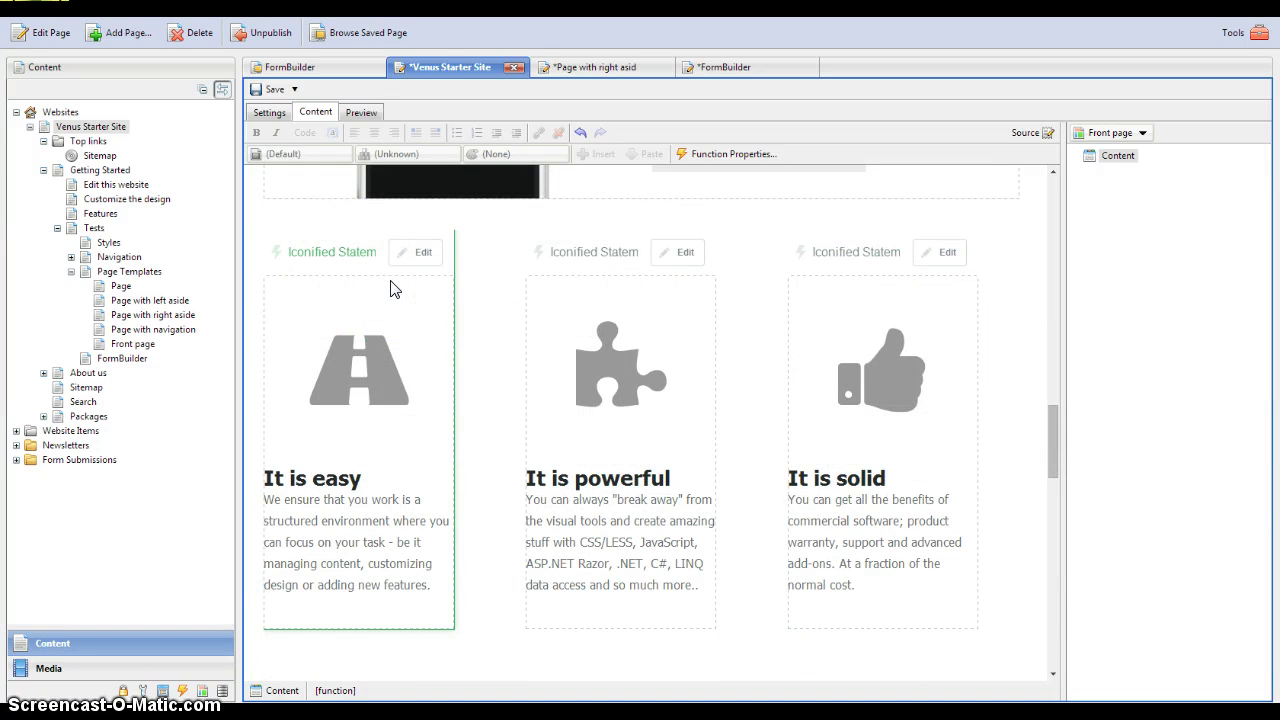
left_click(420, 253)
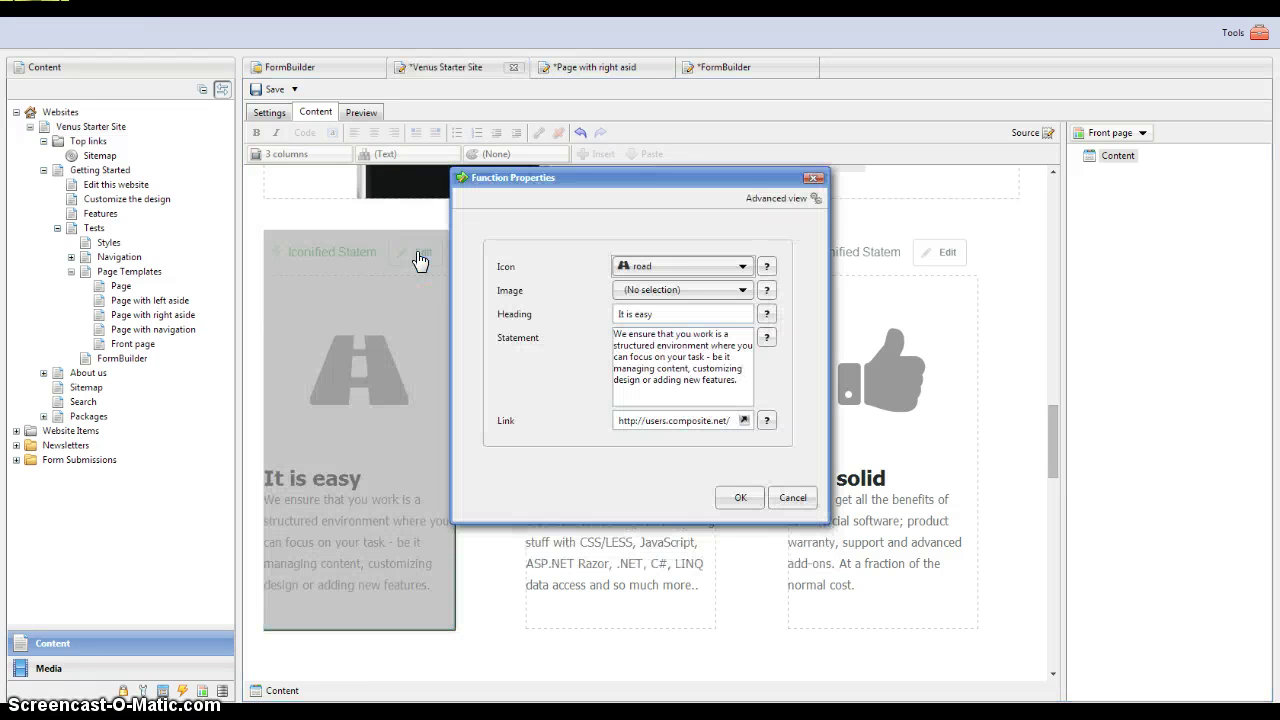
left_click(743, 268)
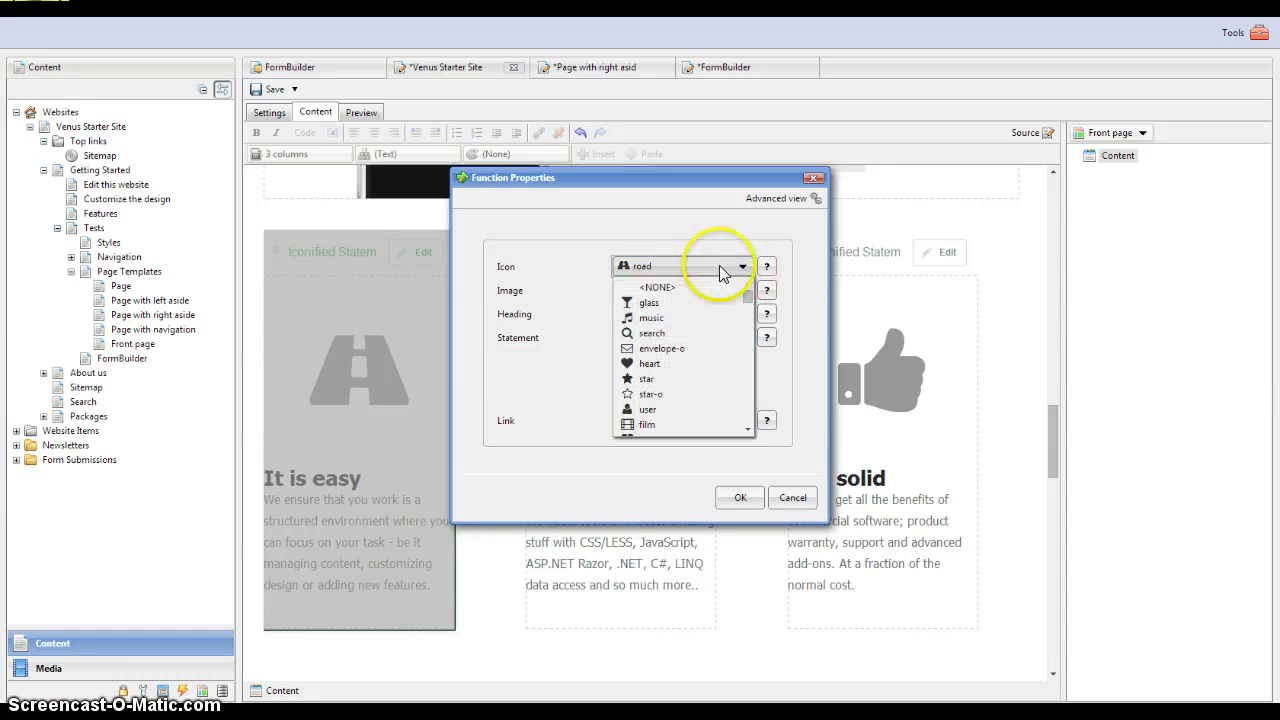
left_click(649, 363)
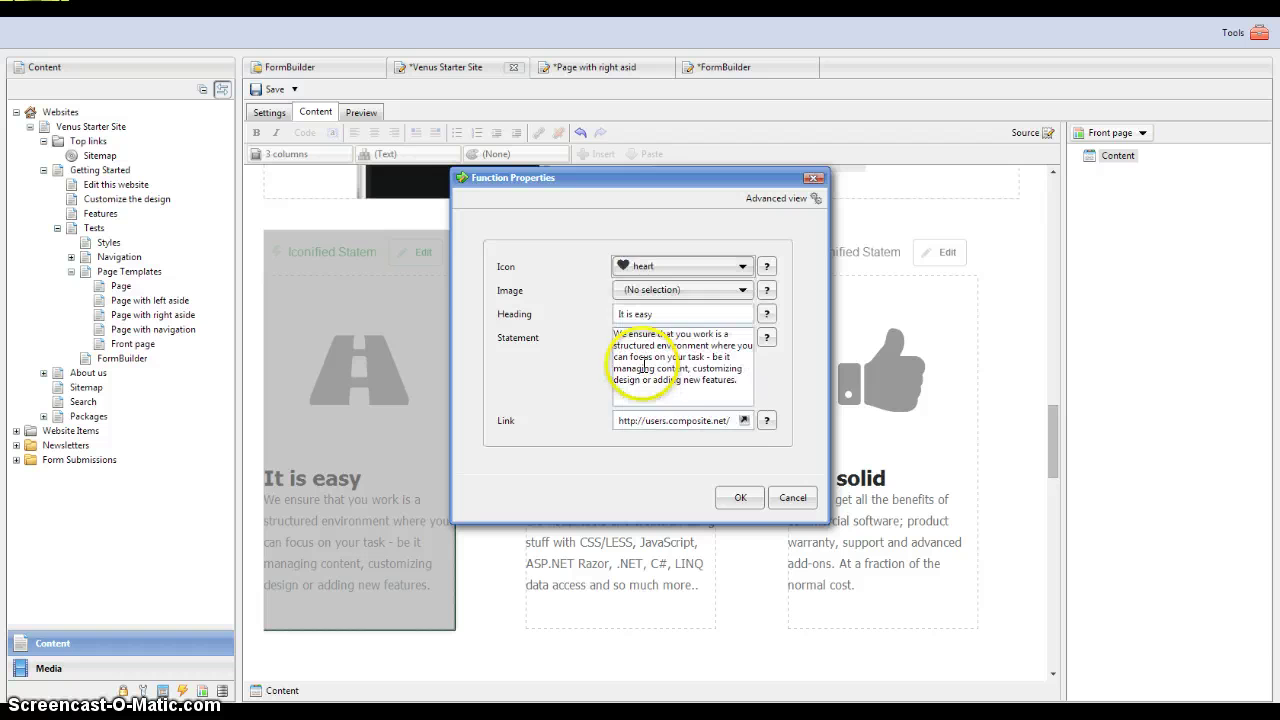
left_click(739, 498)
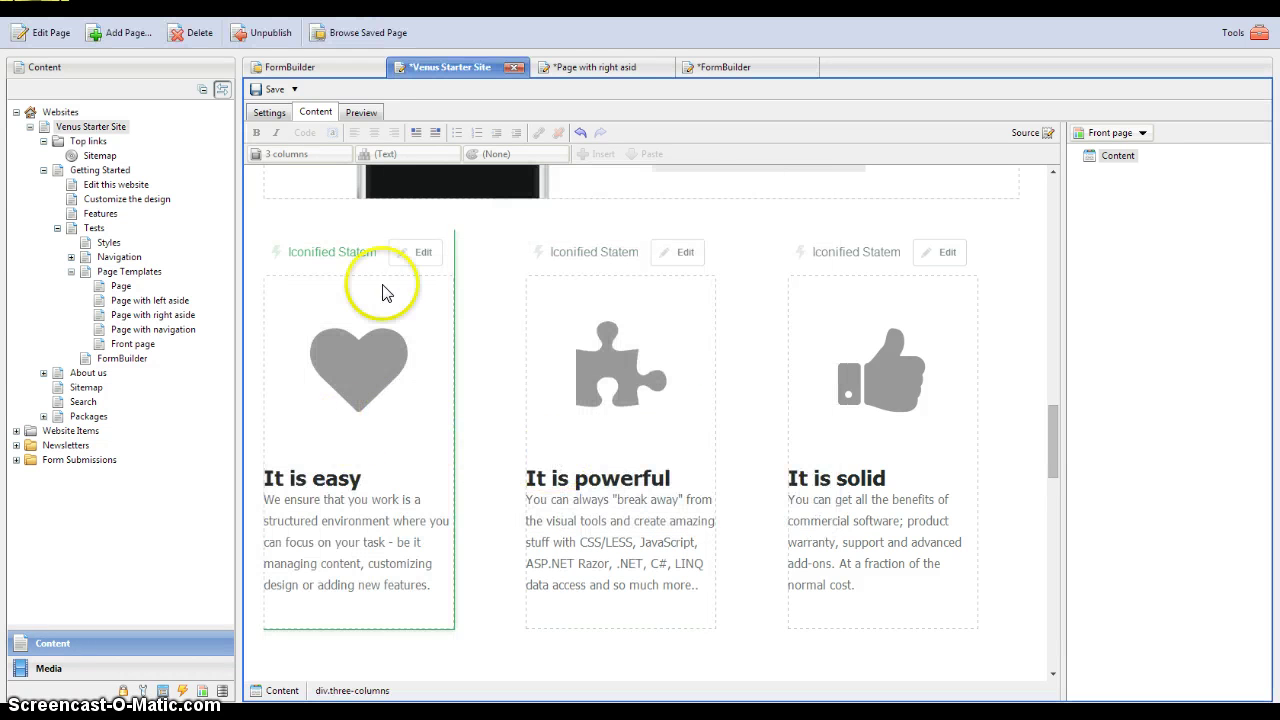
Preview the Venus Starter Site front page, look over its upper part, and return to content editing.
left_click(359, 112)
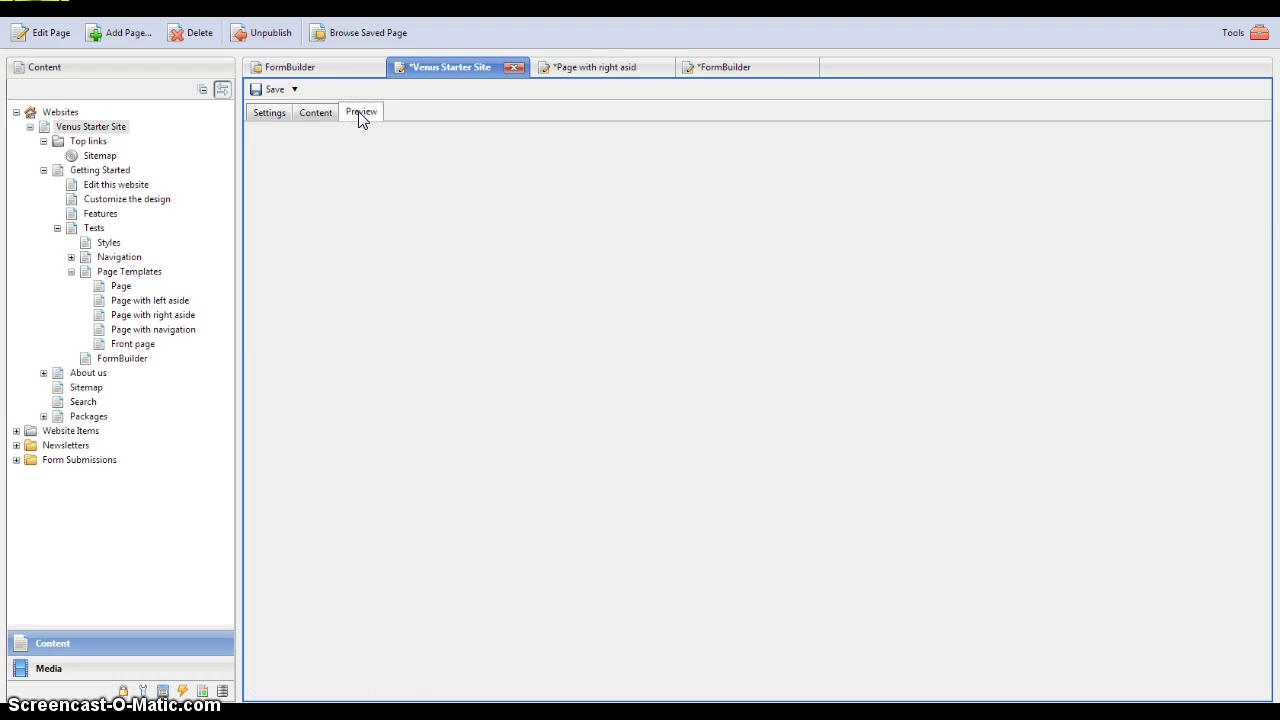
scroll(553, 364, "down", 5)
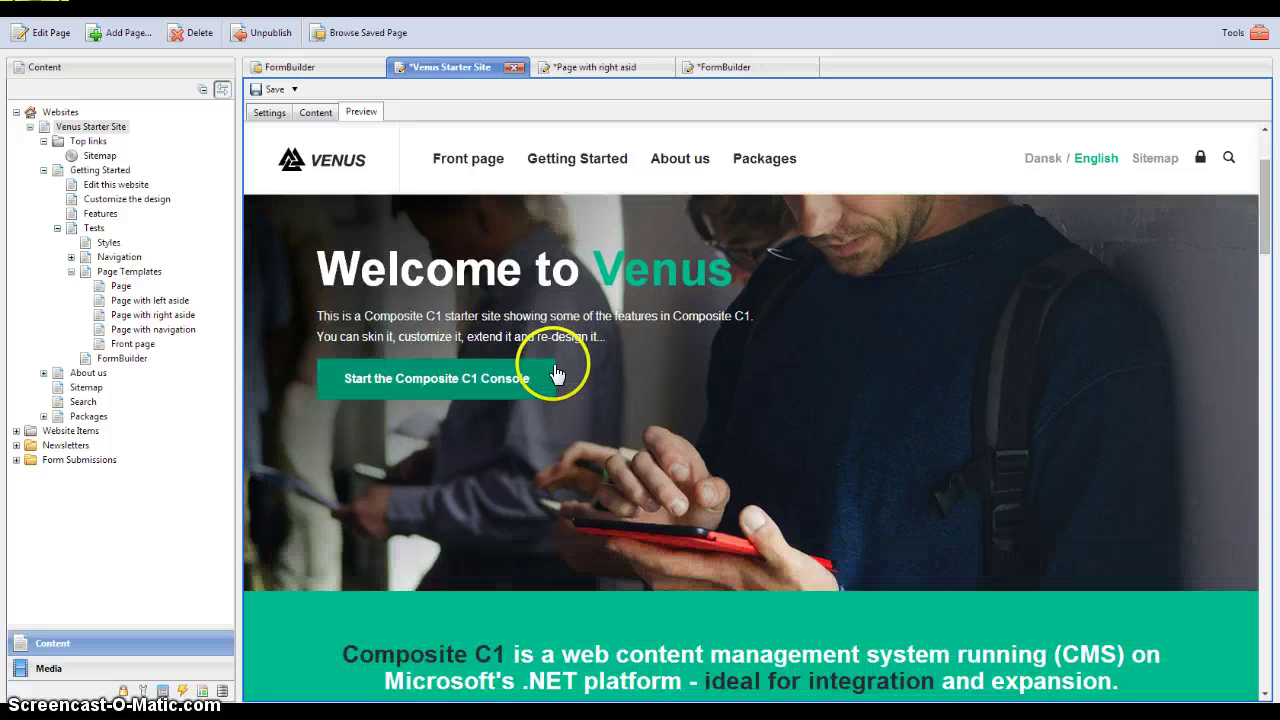
scroll(553, 362, "up", 5)
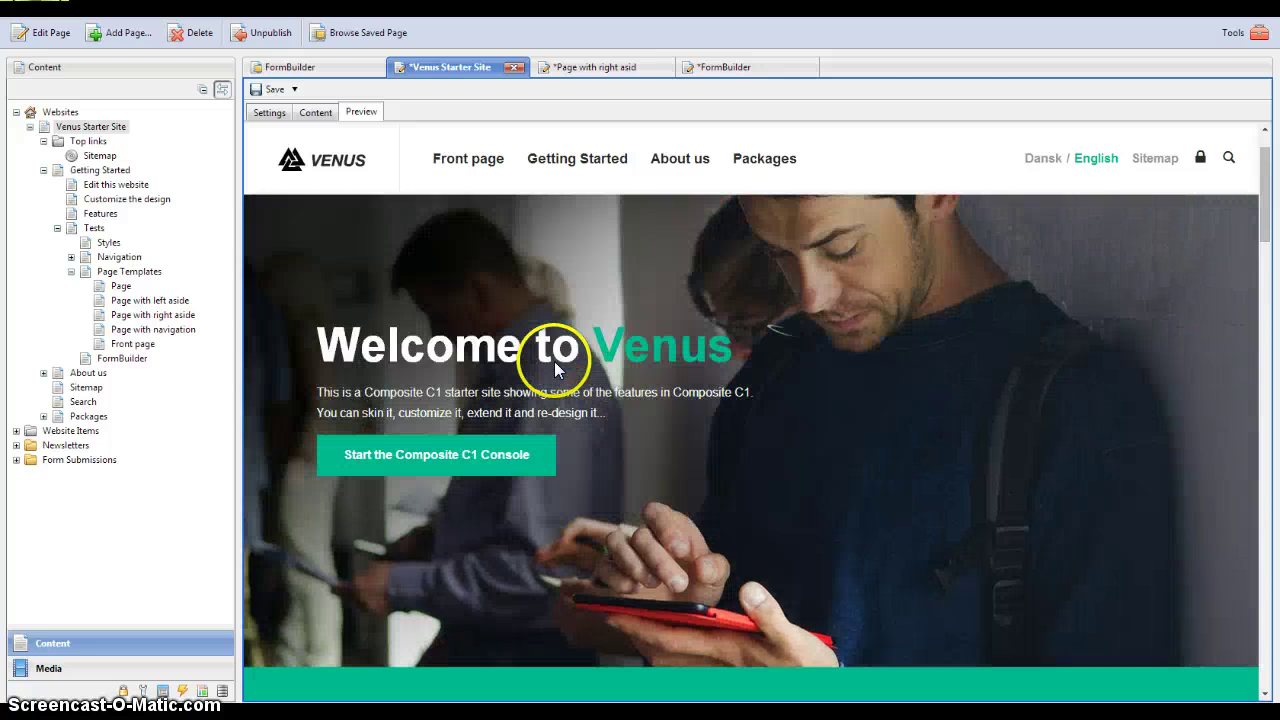
left_click(313, 113)
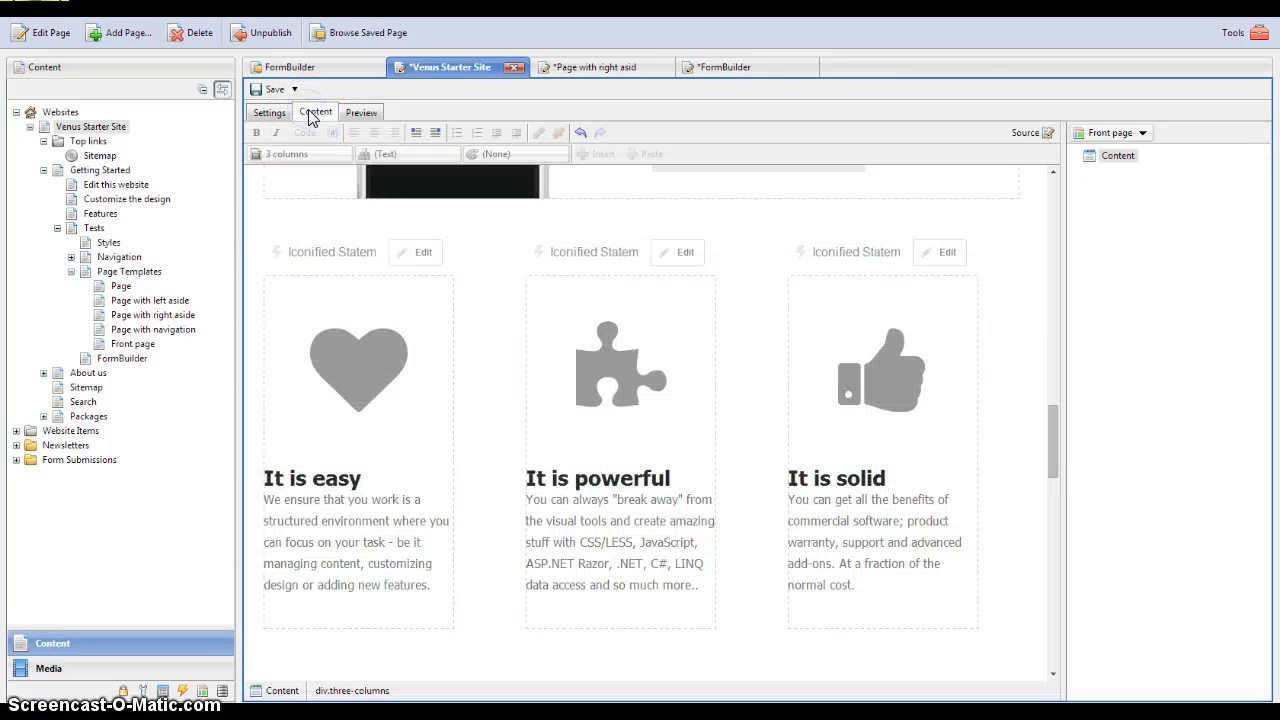
Delete the Form block from the Aside column of the Page with right aside.
left_click(560, 67)
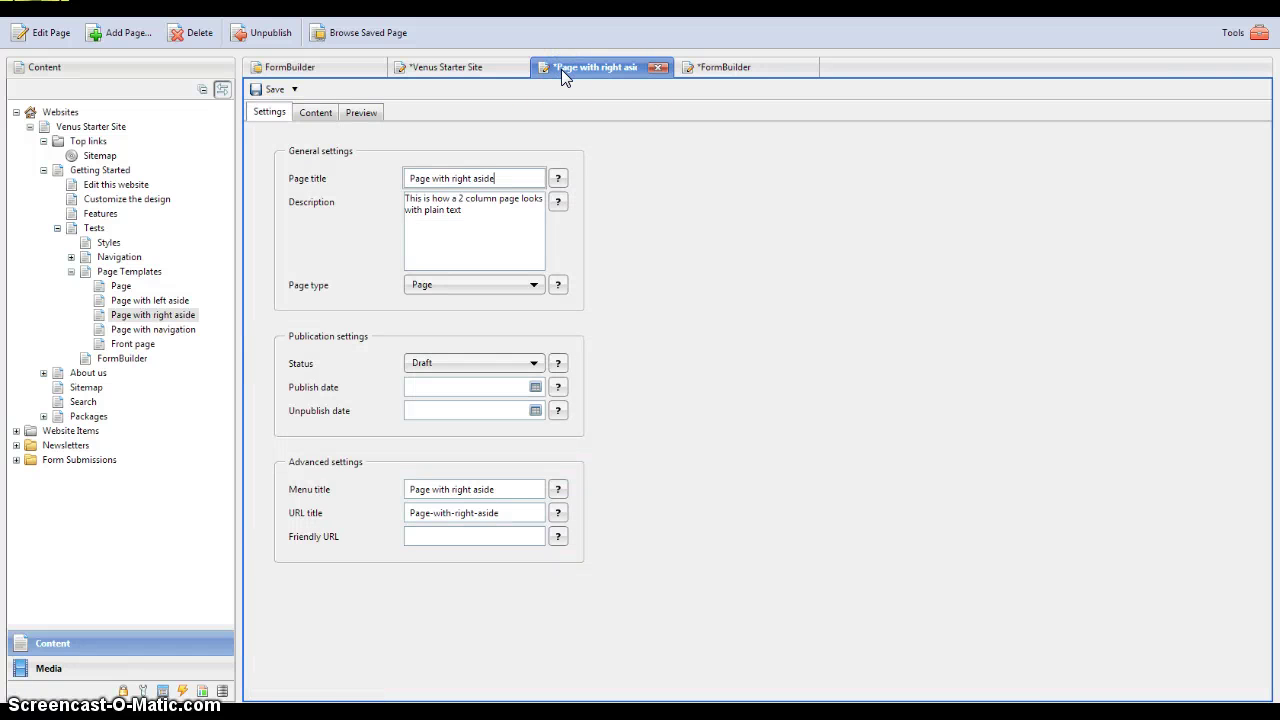
left_click(315, 112)
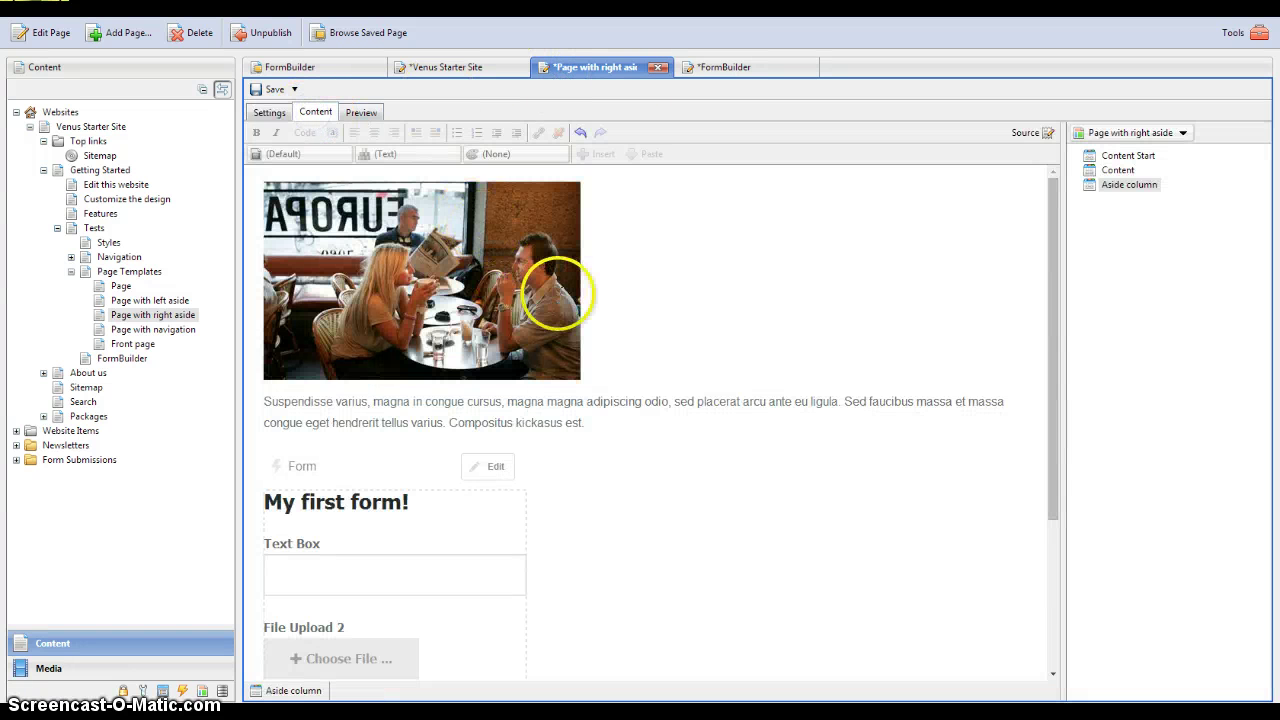
scroll(557, 293, "down", 3)
left_click(429, 321)
key("Delete")
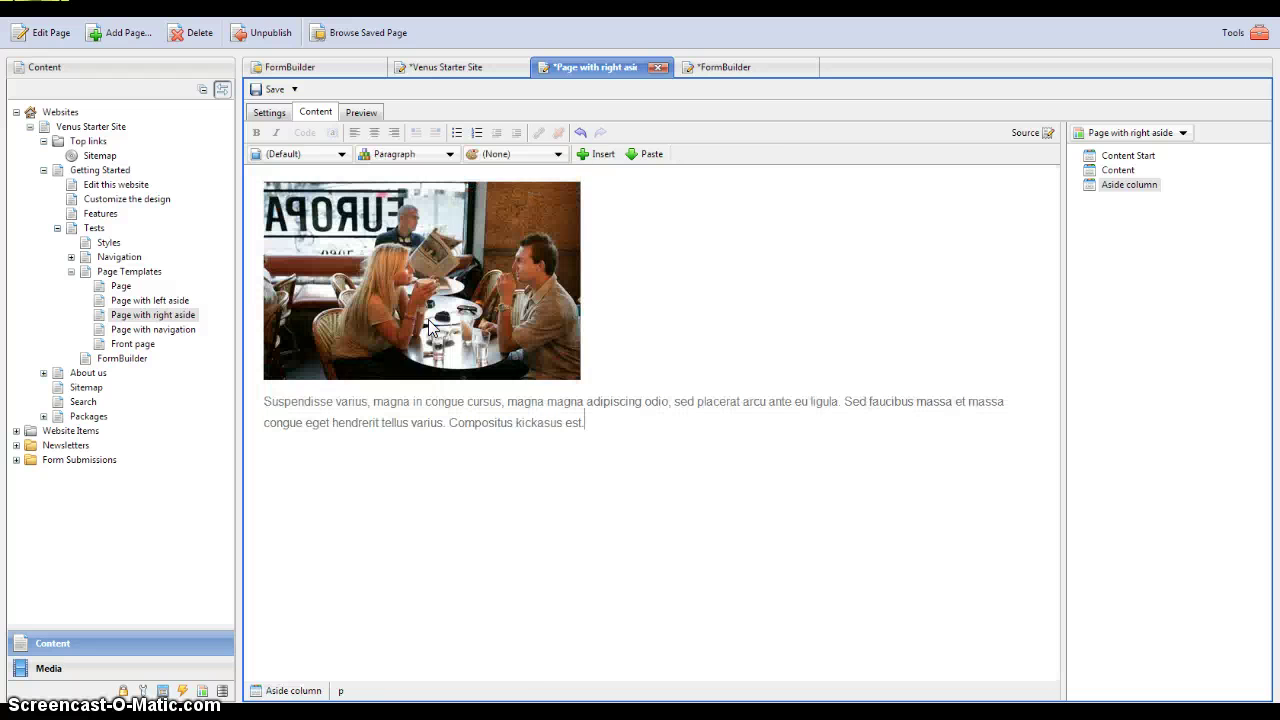
left_click(462, 318)
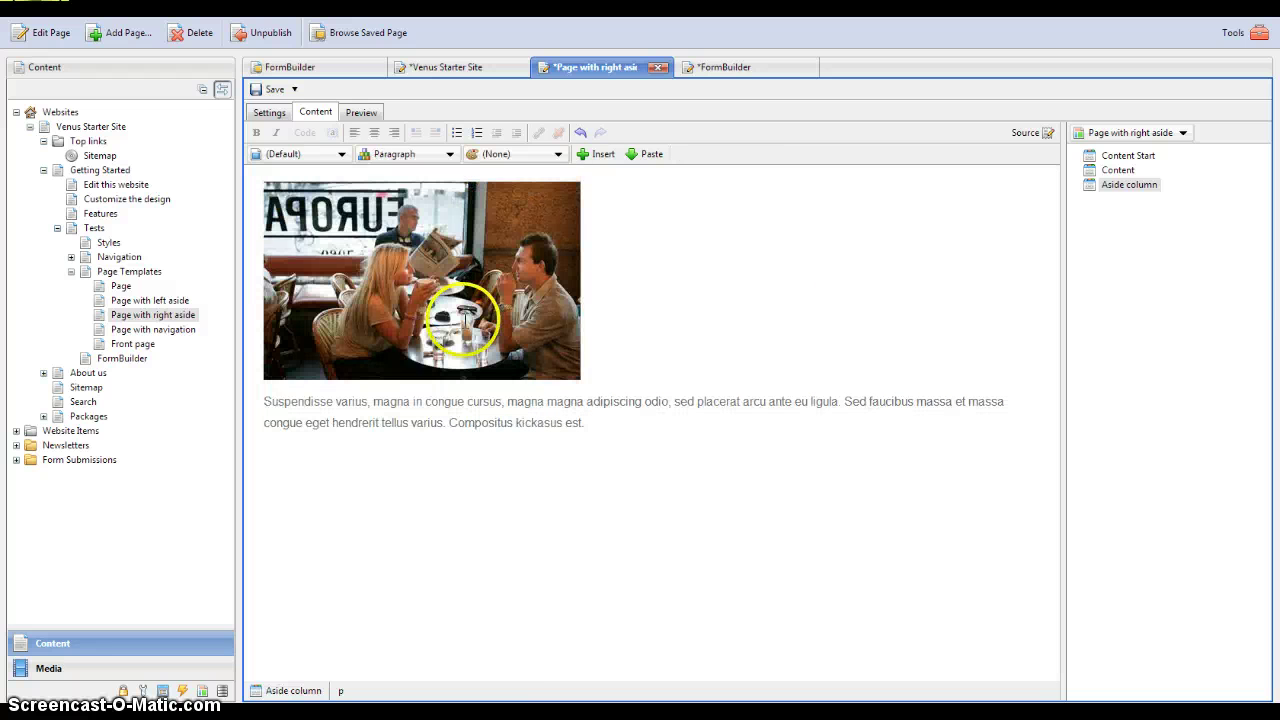
Delete the green Statement block from the Content area of the Page with right aside.
left_click(1110, 170)
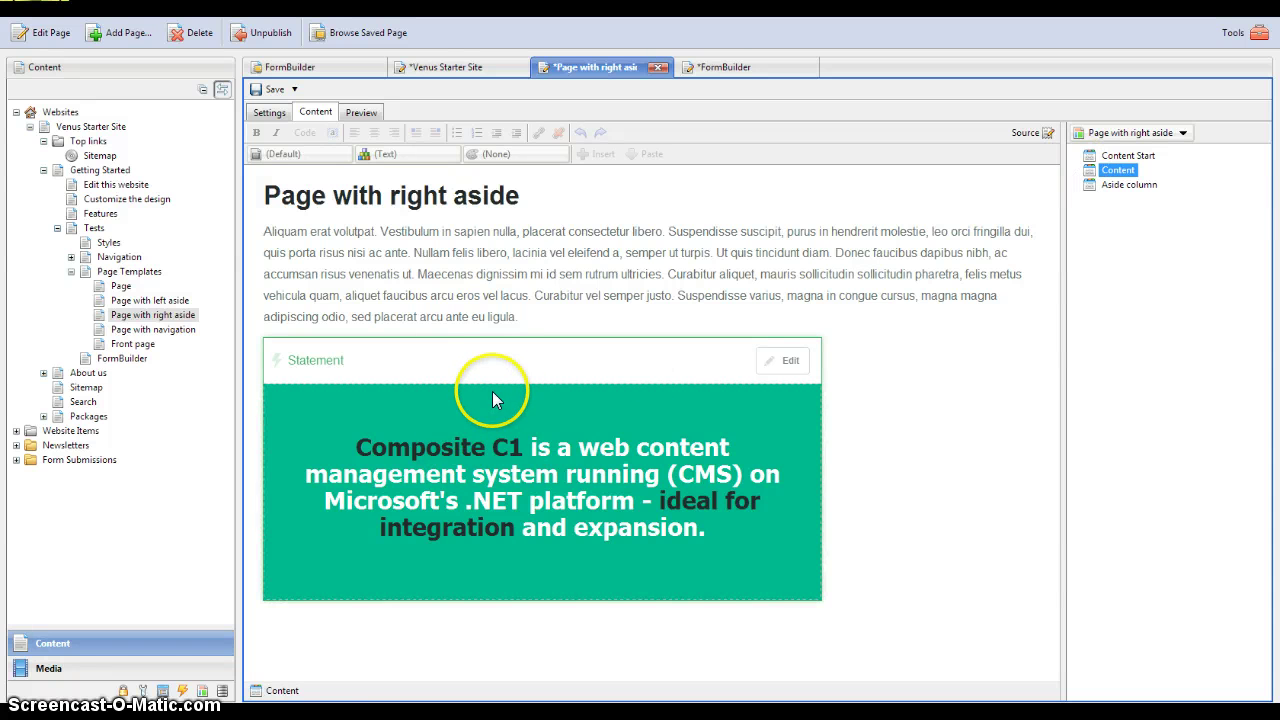
left_click(522, 409)
key("Delete")
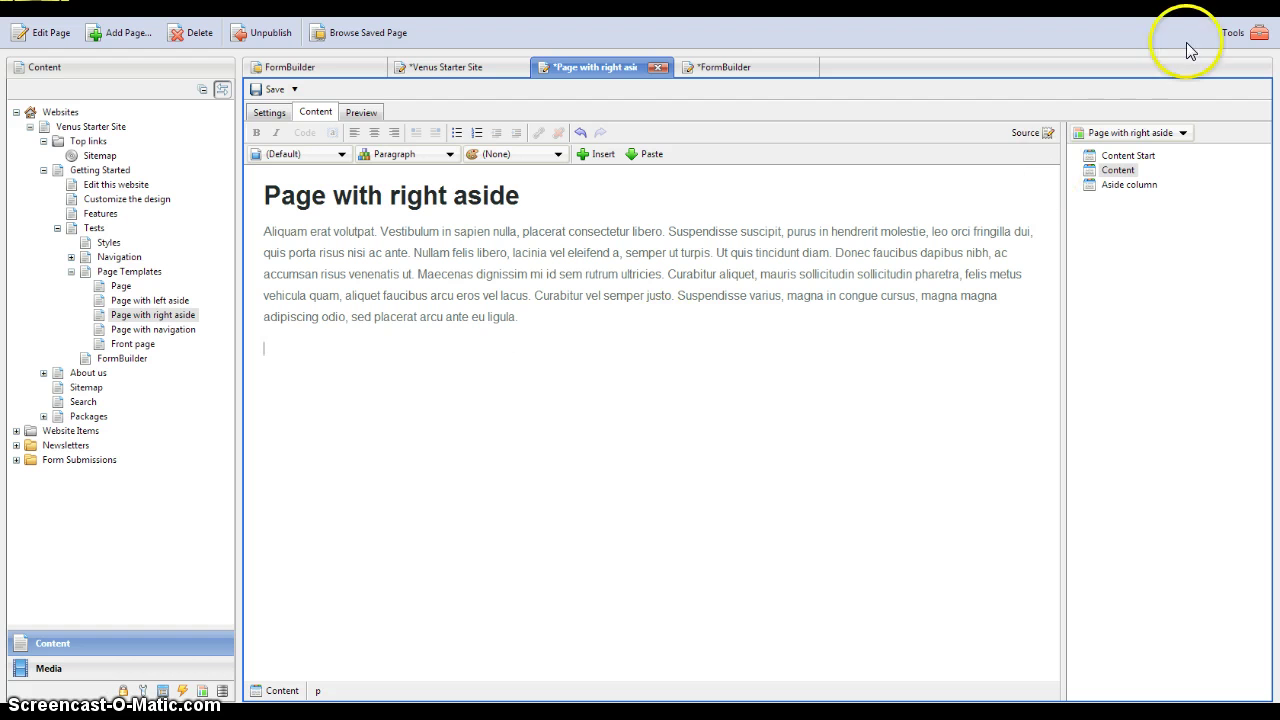
Leave full screen, then resize and position the console window so the image files on the desktop are accessible.
key("F11")
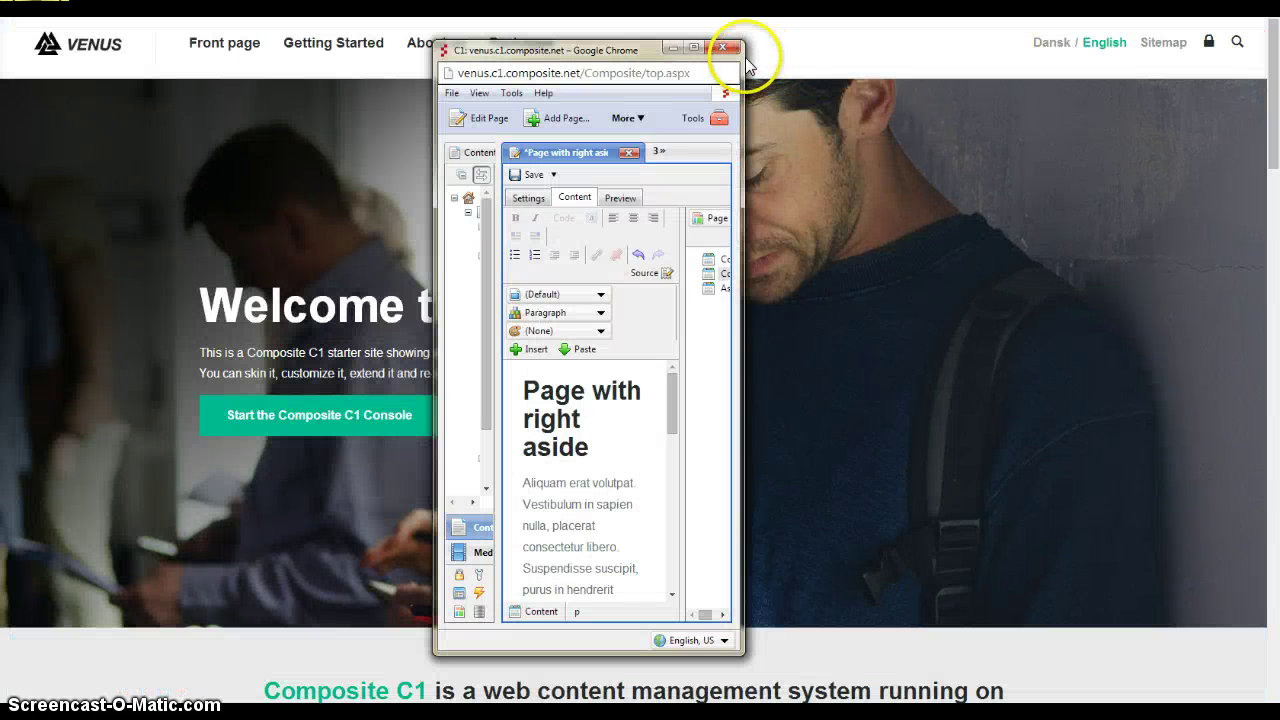
left_click_drag(742, 42, 1198, 18)
left_click_drag(786, 29, 981, 63)
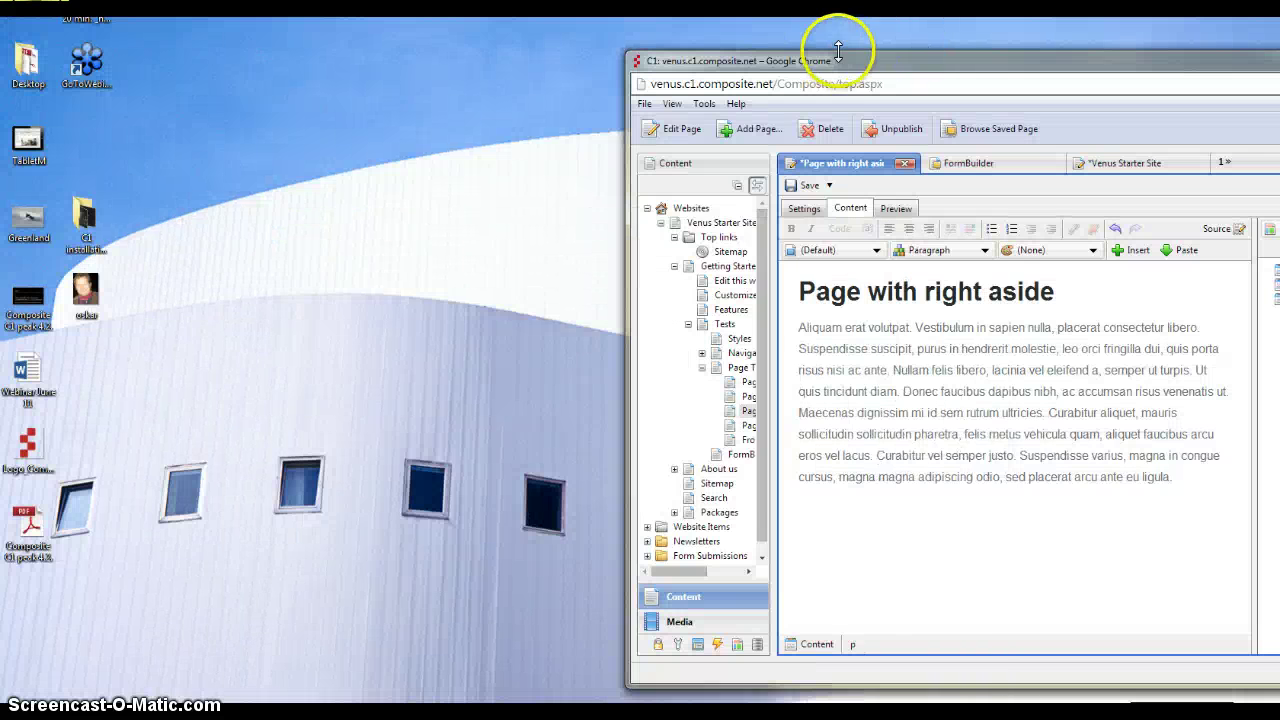
left_click_drag(834, 40, 500, 29)
Insert the snowmobile image from the desktop below the Content paragraph, upload it to the Stuff media folder, and maximize the console window.
left_click_drag(323, 305, 514, 486)
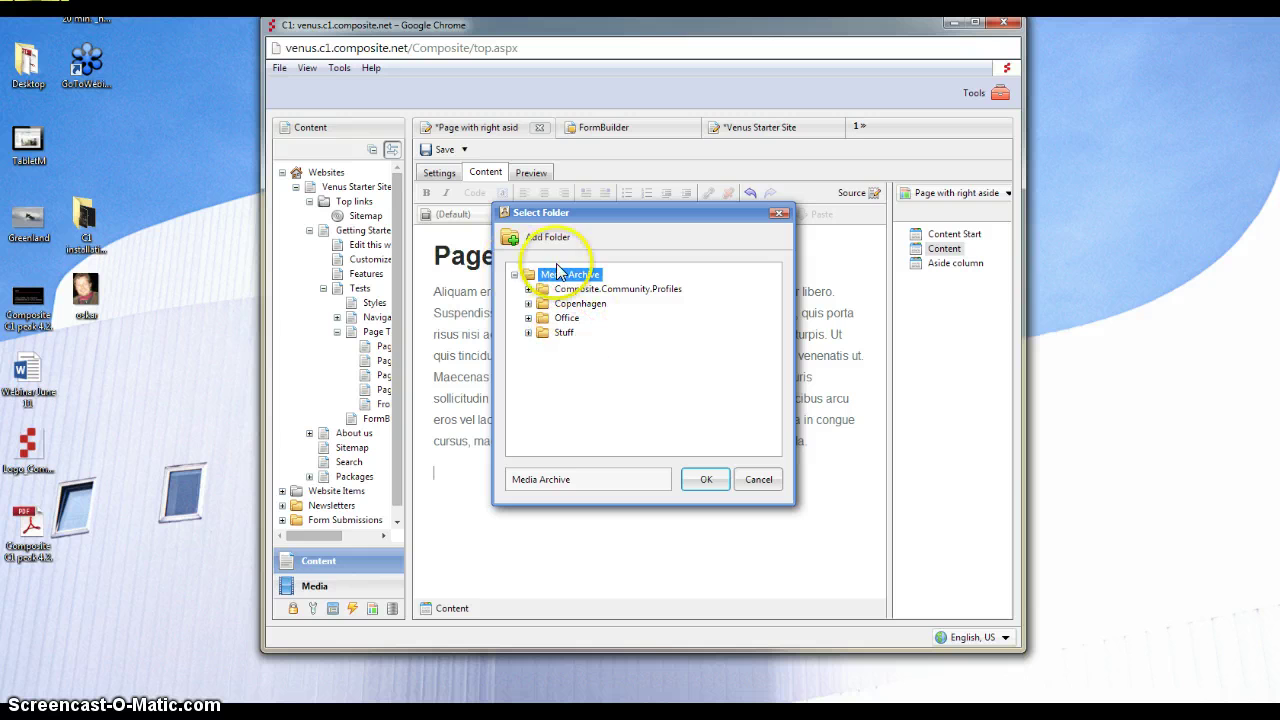
left_click(562, 332)
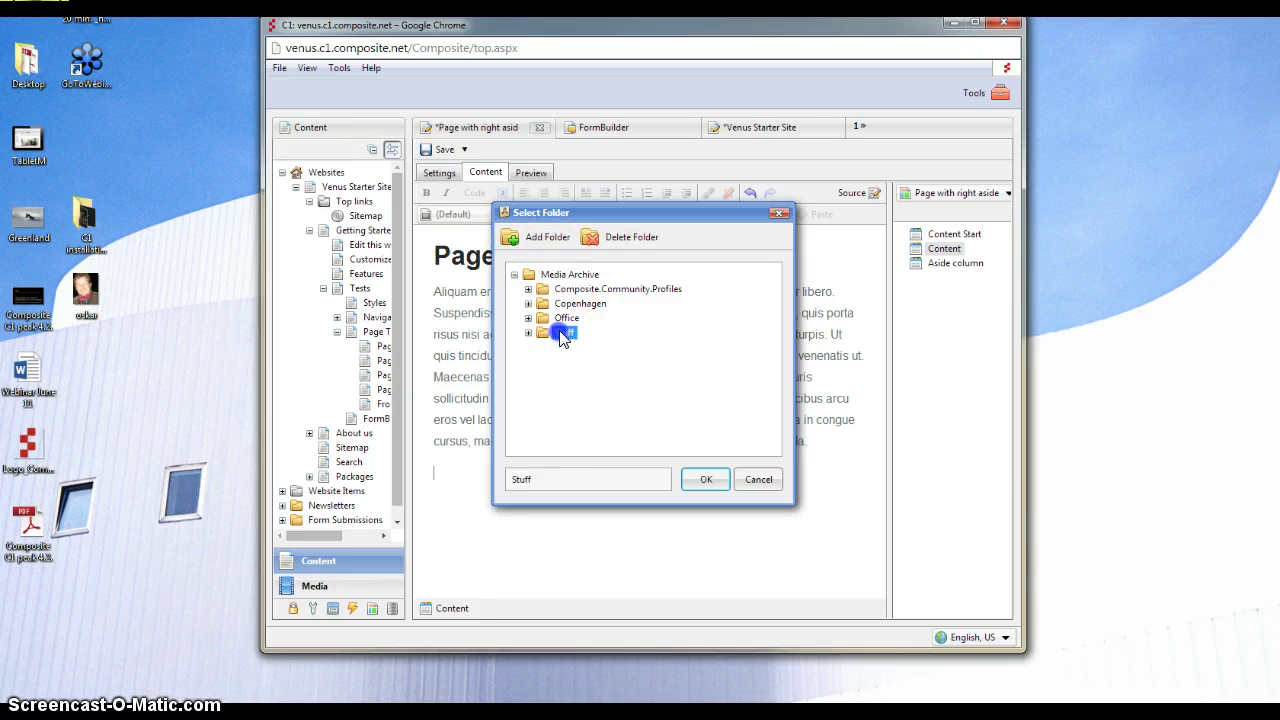
left_click(708, 480)
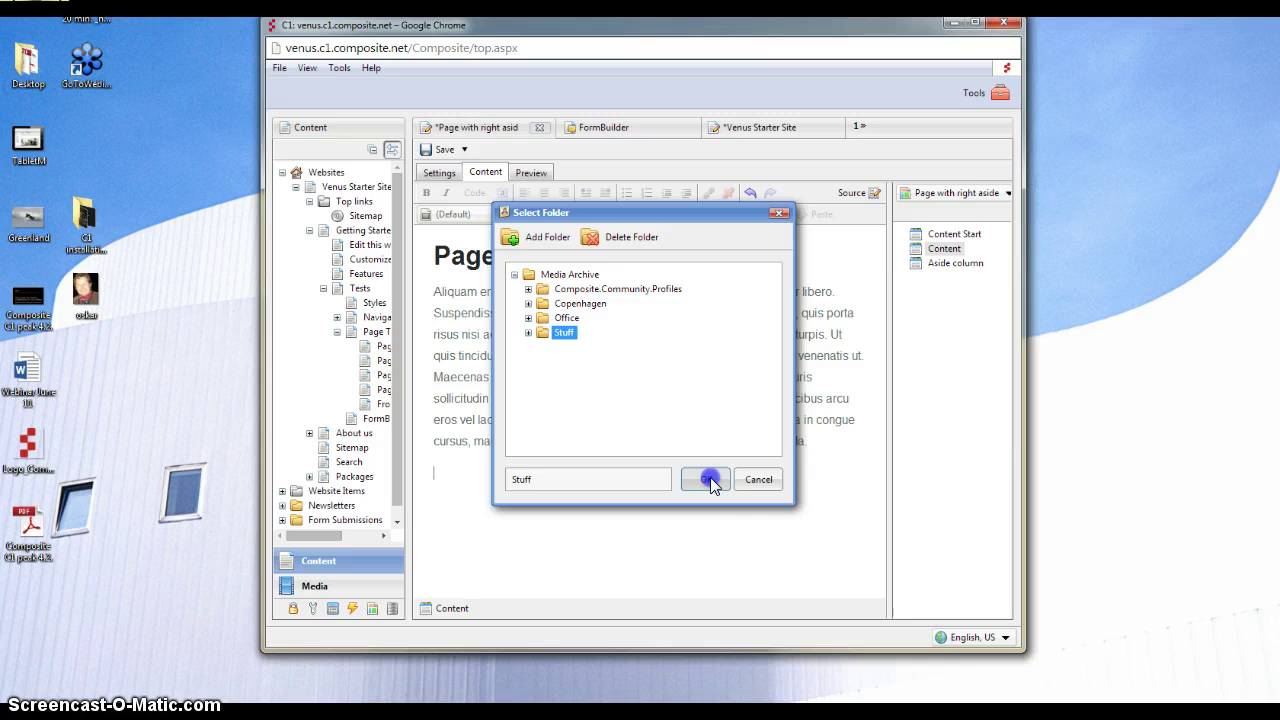
left_click(976, 21)
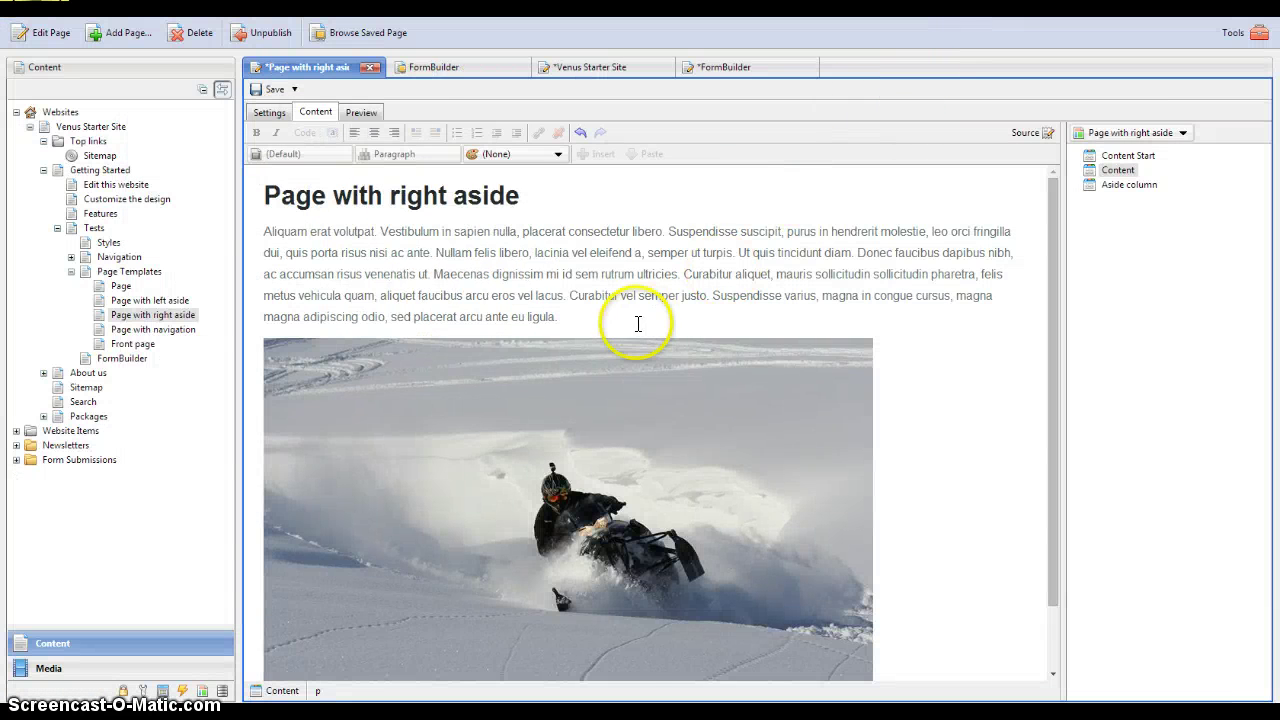
Examine the inserted snowmobile image and the text above it in the Content area.
scroll(635, 323, "down", 1)
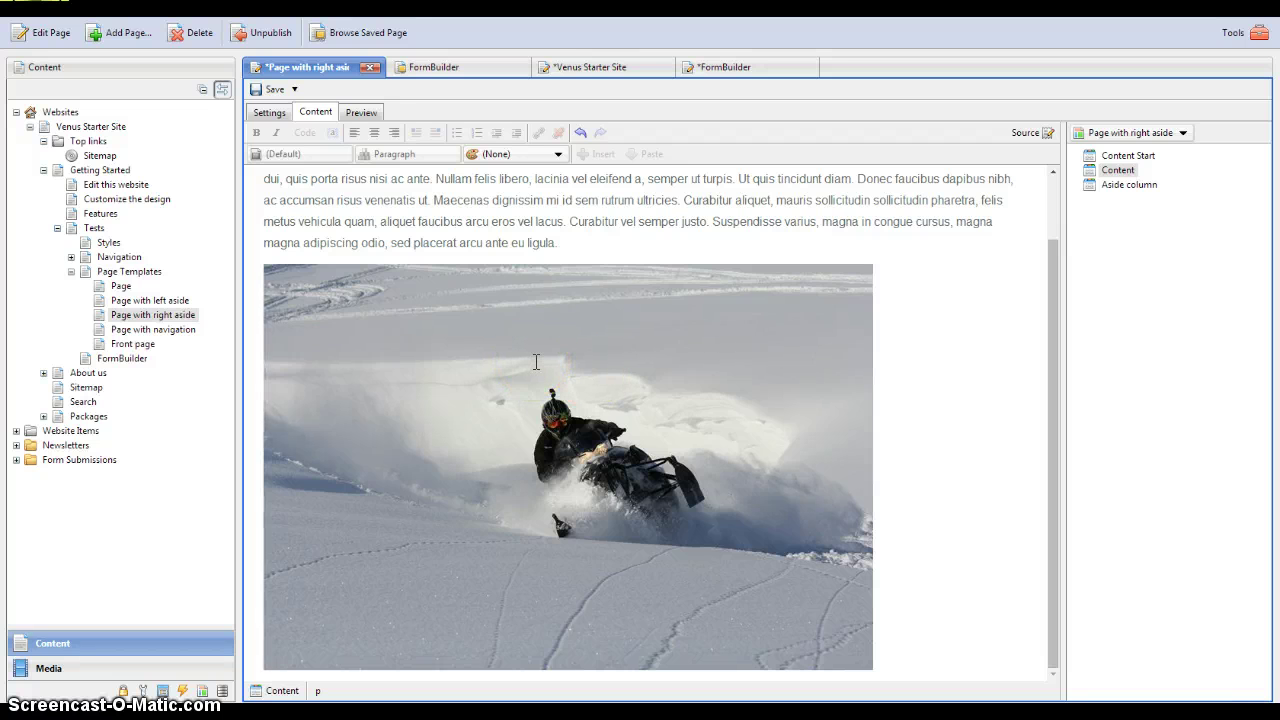
left_click(400, 416)
left_click(551, 323)
left_click(484, 382)
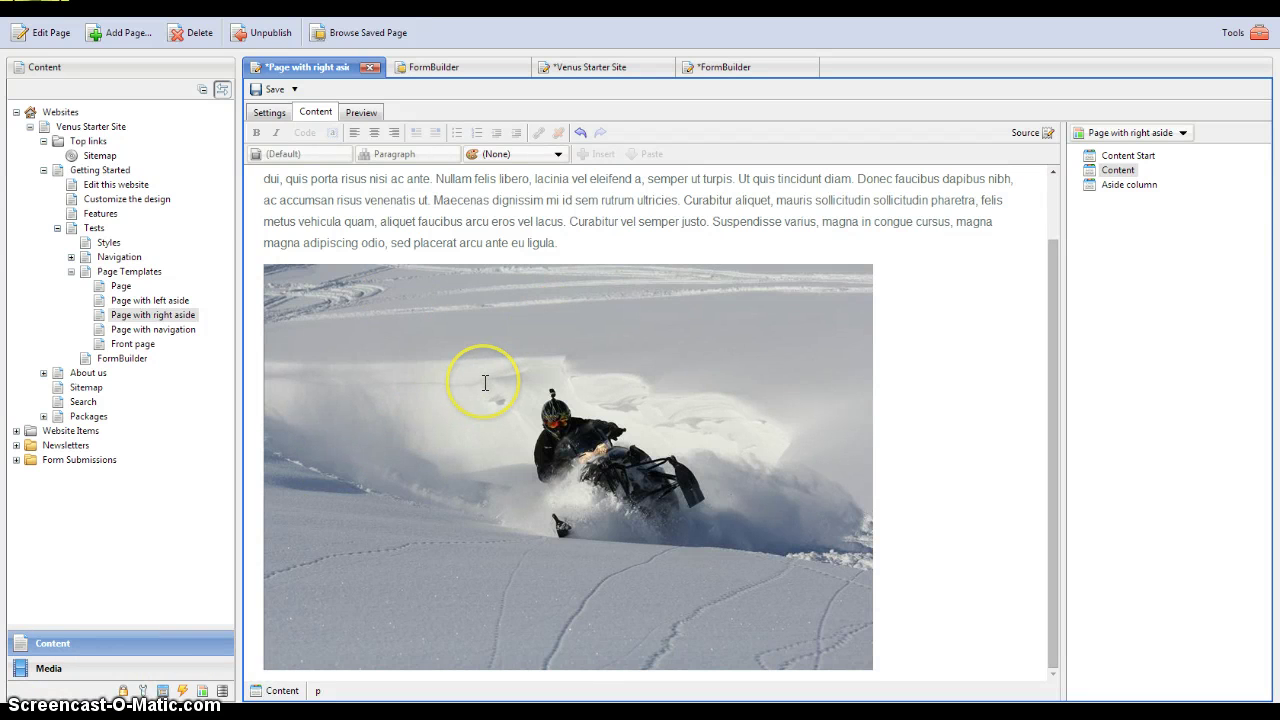
left_click(500, 329)
left_click(467, 312)
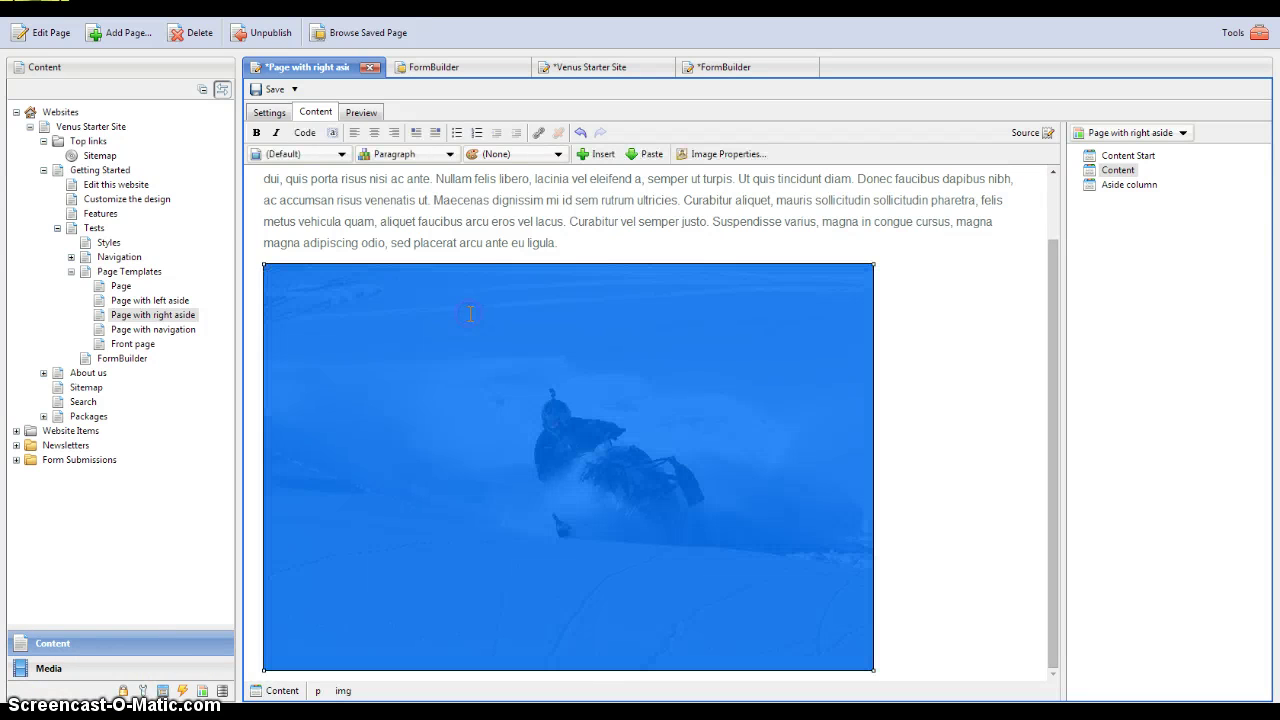
left_click(607, 242)
scroll(555, 275, "up", 2)
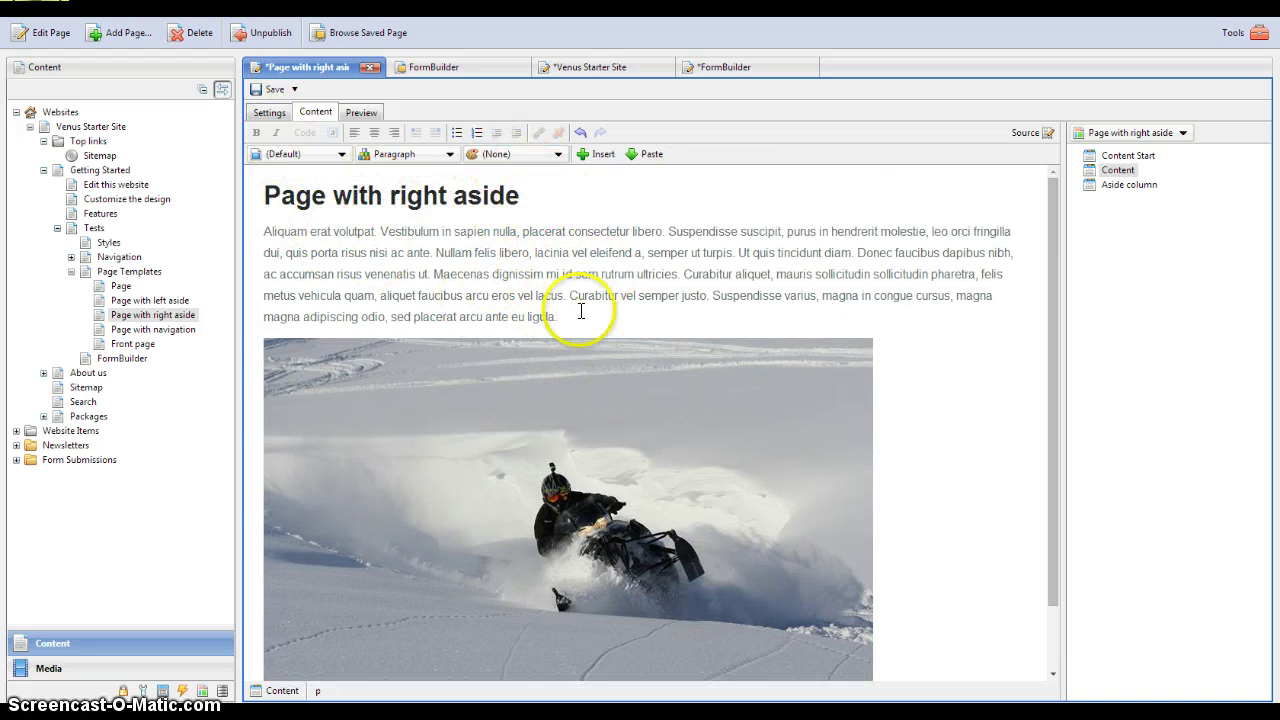
Apply the Rounded style to the snowmobile image and reselect the image.
left_click(564, 346)
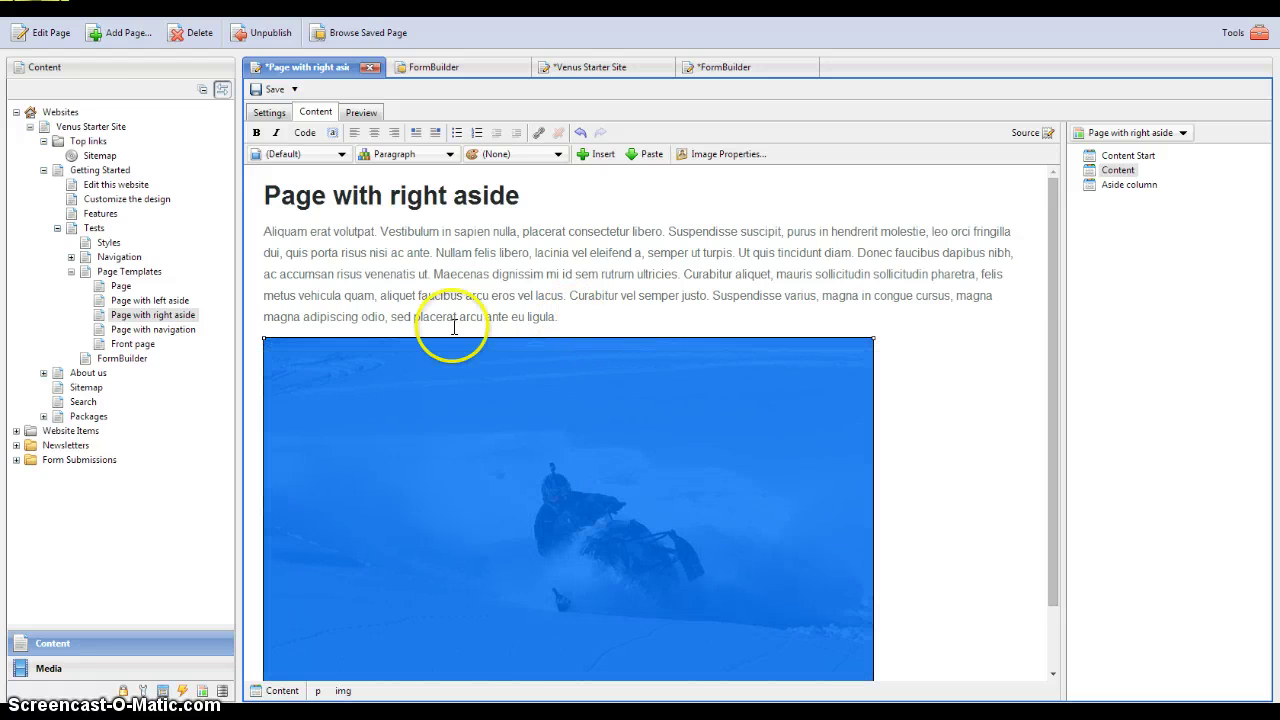
left_click(558, 154)
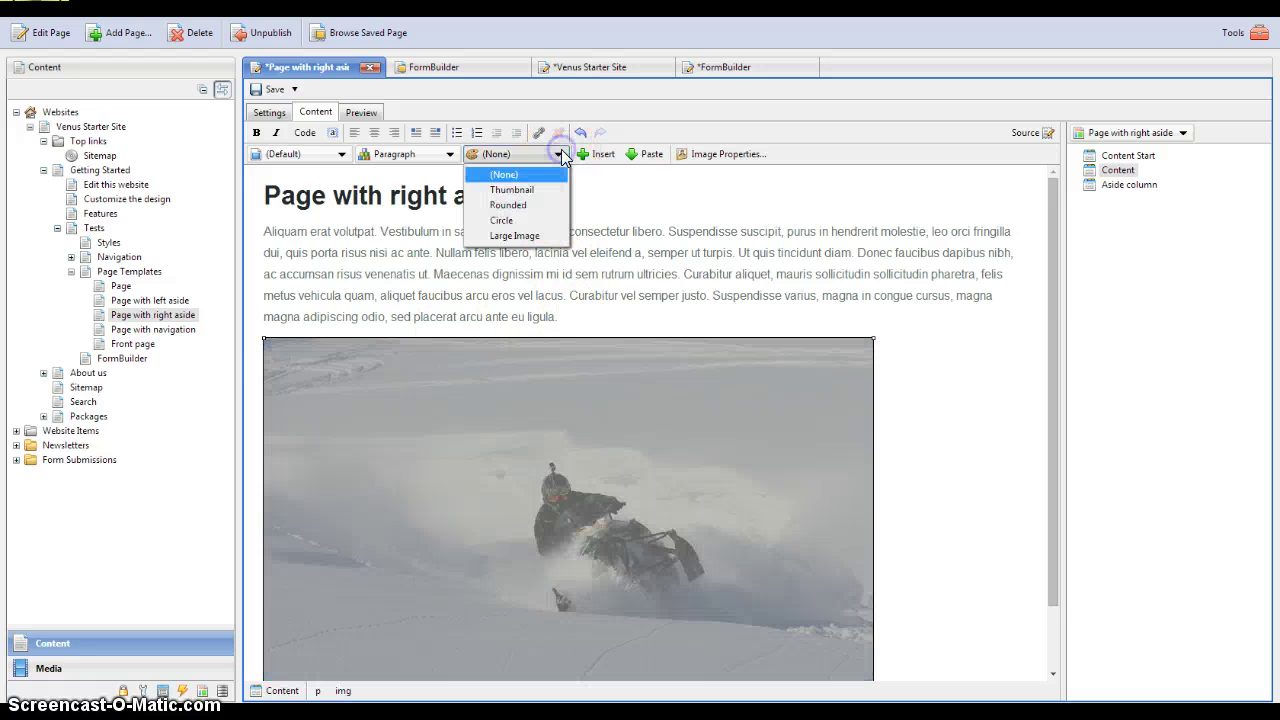
left_click(525, 206)
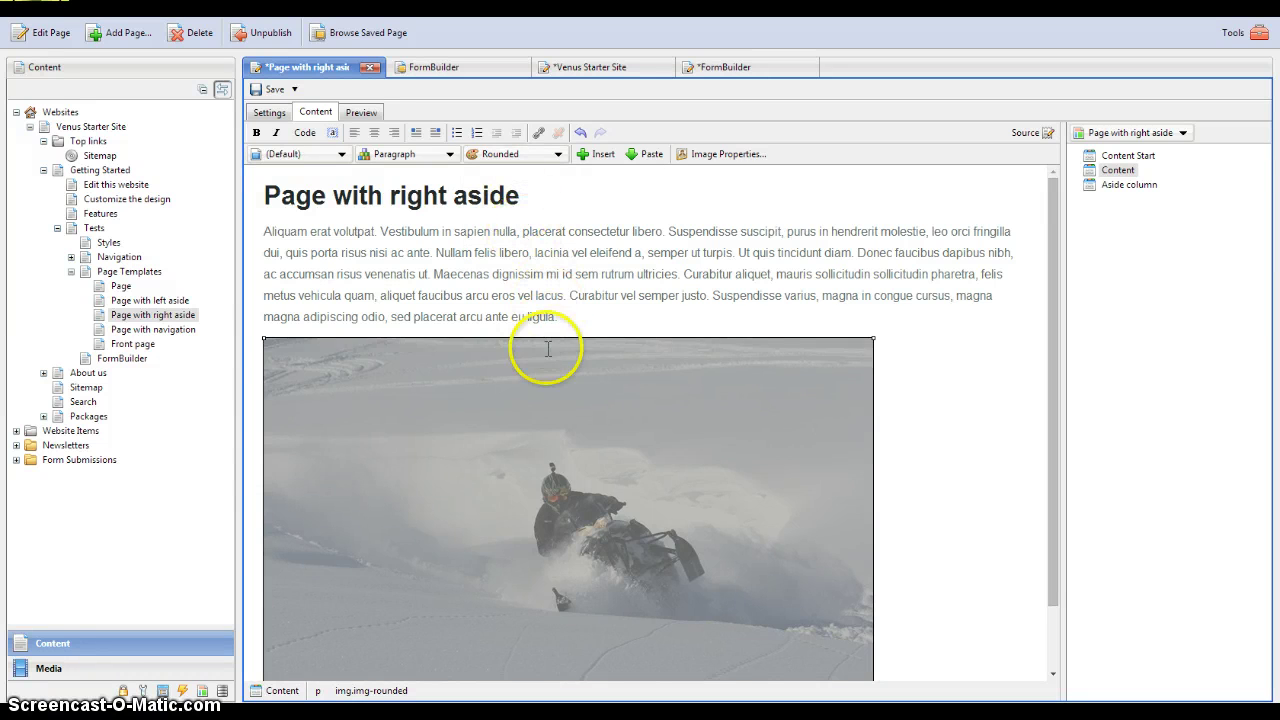
left_click(585, 319)
left_click(559, 371)
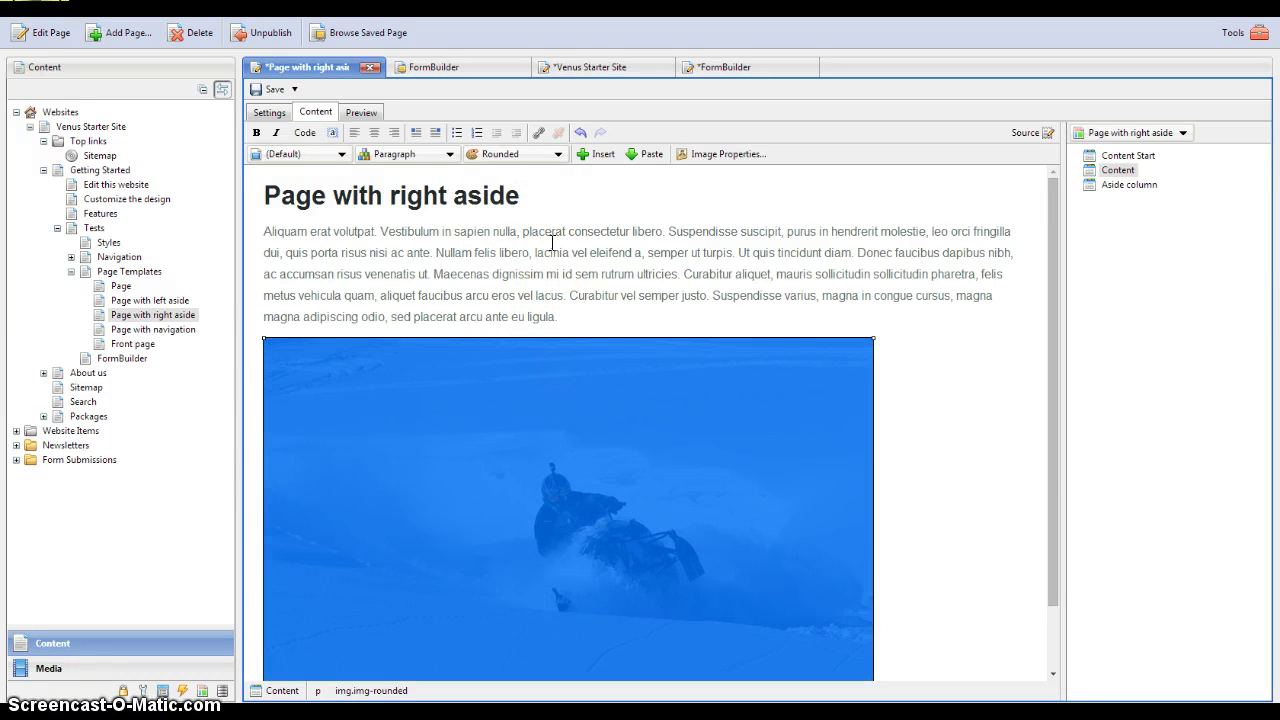
Apply the Circle style to the snowmobile image and check the whole image in the Content area.
left_click(535, 160)
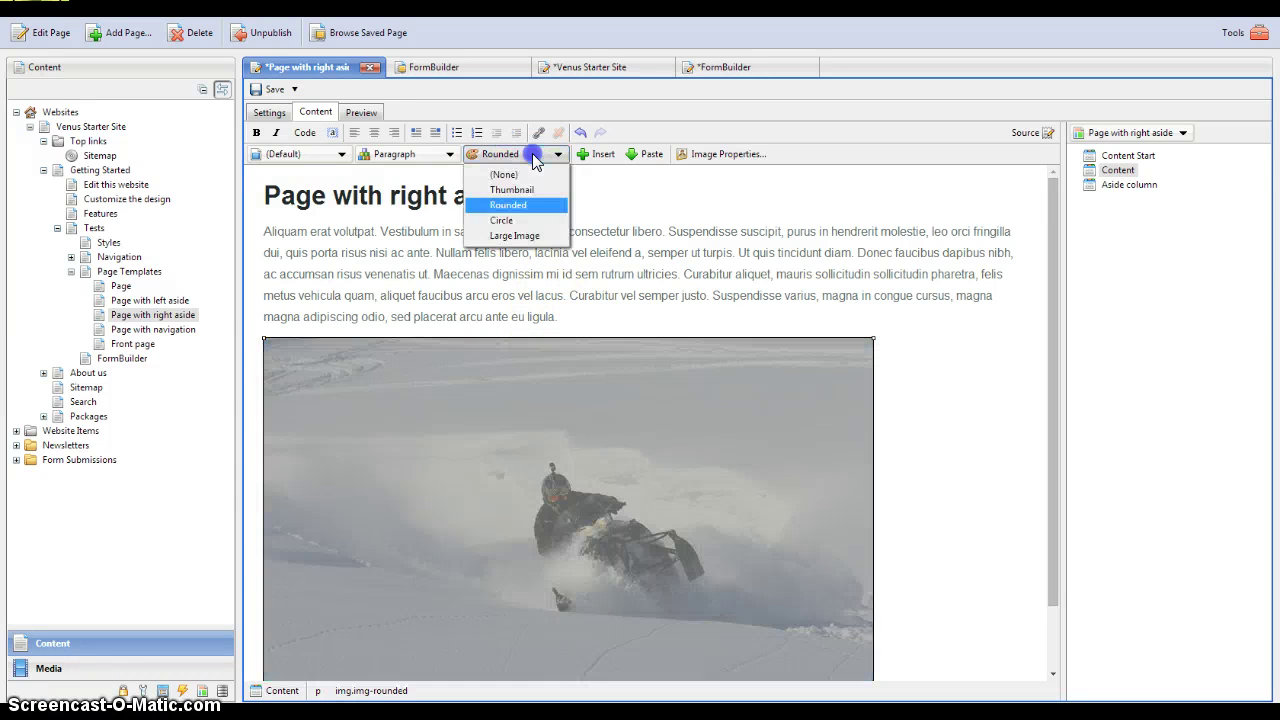
left_click(502, 220)
left_click(677, 314)
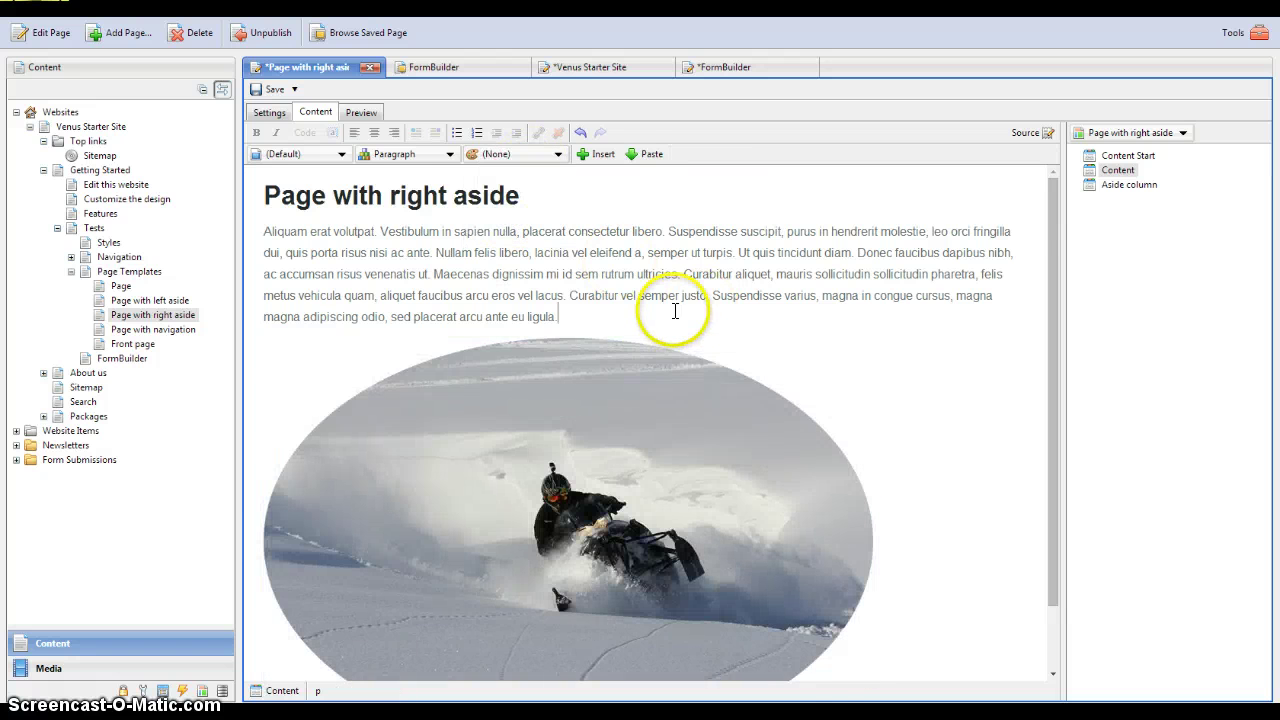
scroll(677, 314, "down", 2)
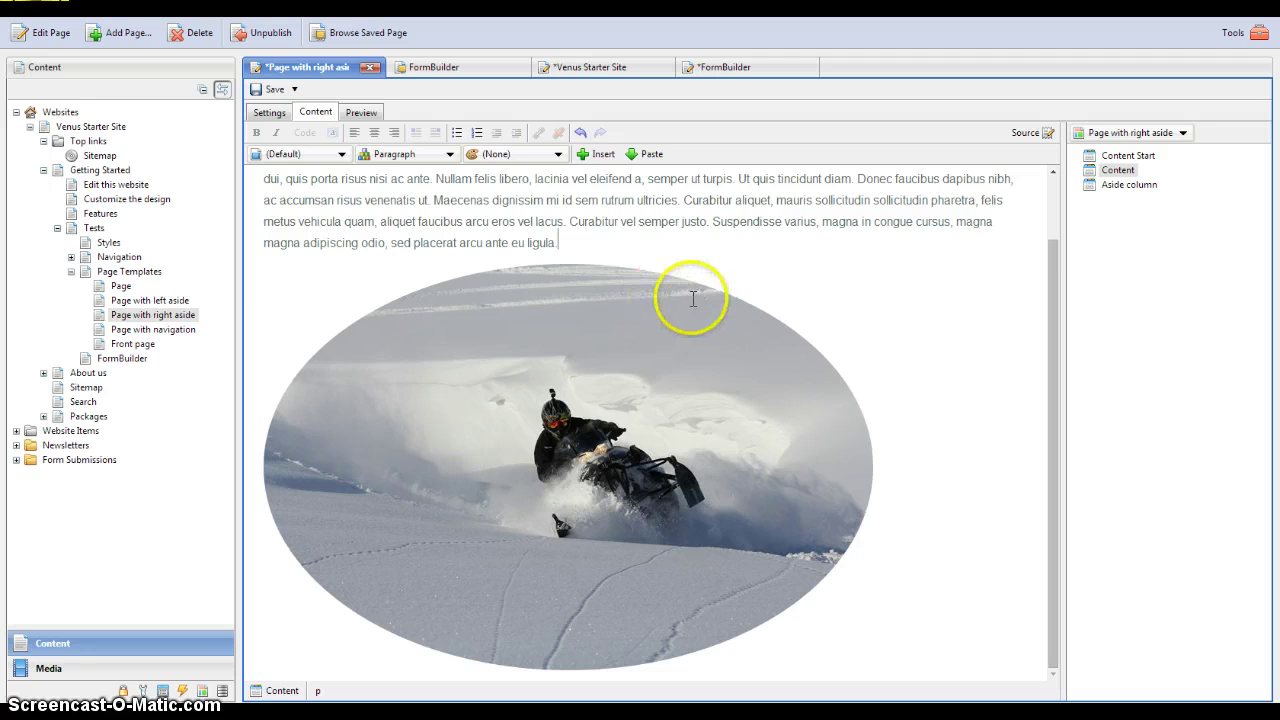
scroll(580, 257, "up", 2)
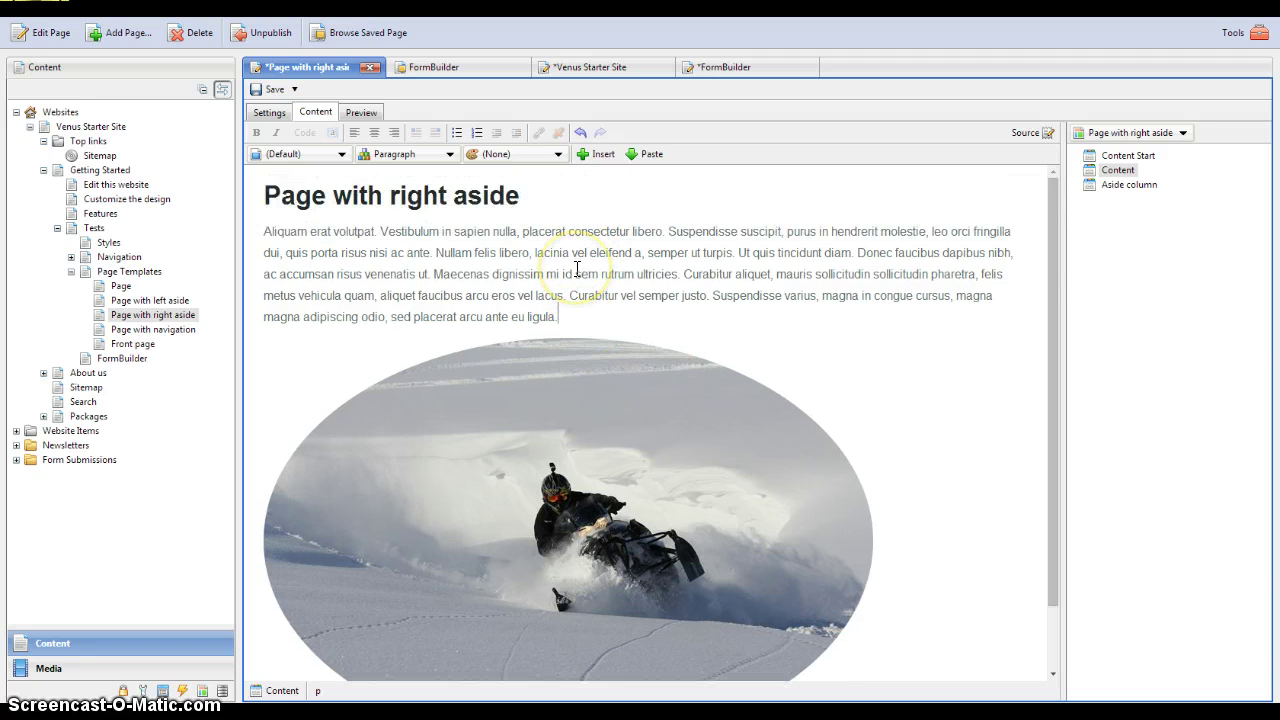
Lay out the paragraph above the snowmobile image in 2 columns, and switch that layout to 3 columns.
left_click(566, 292)
left_click(545, 314)
left_click_drag(427, 296, 243, 233)
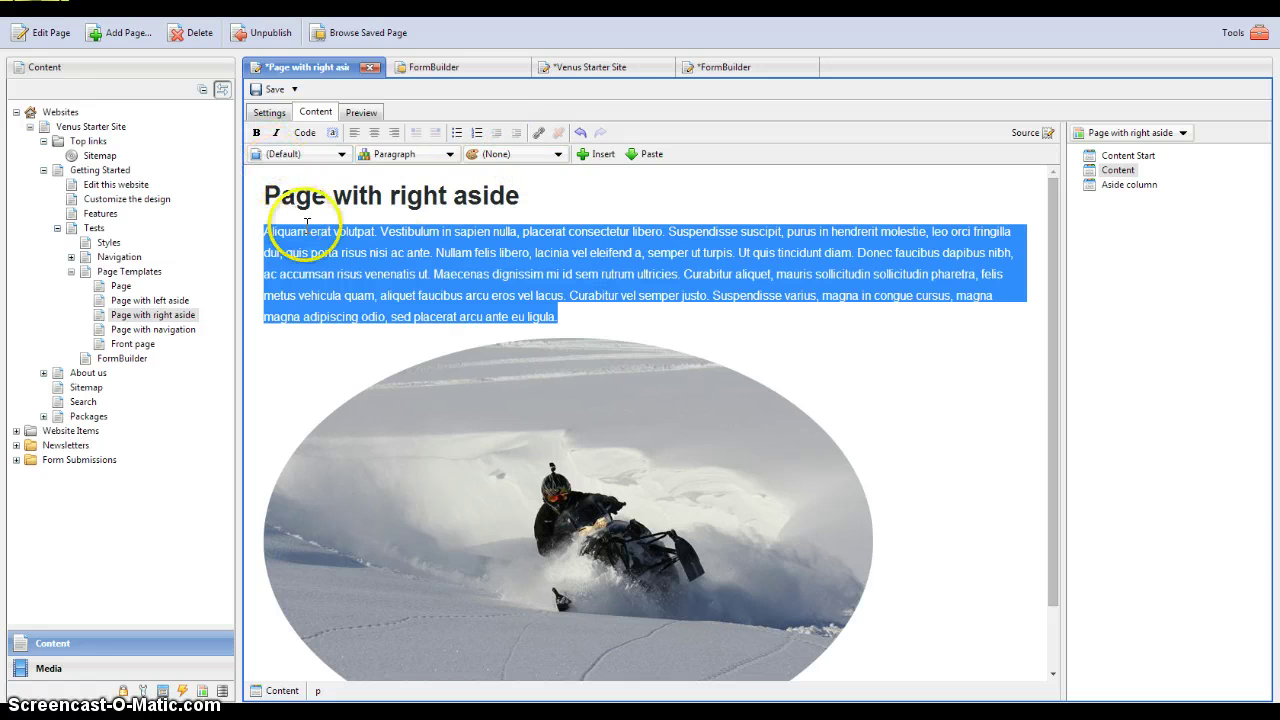
left_click(341, 154)
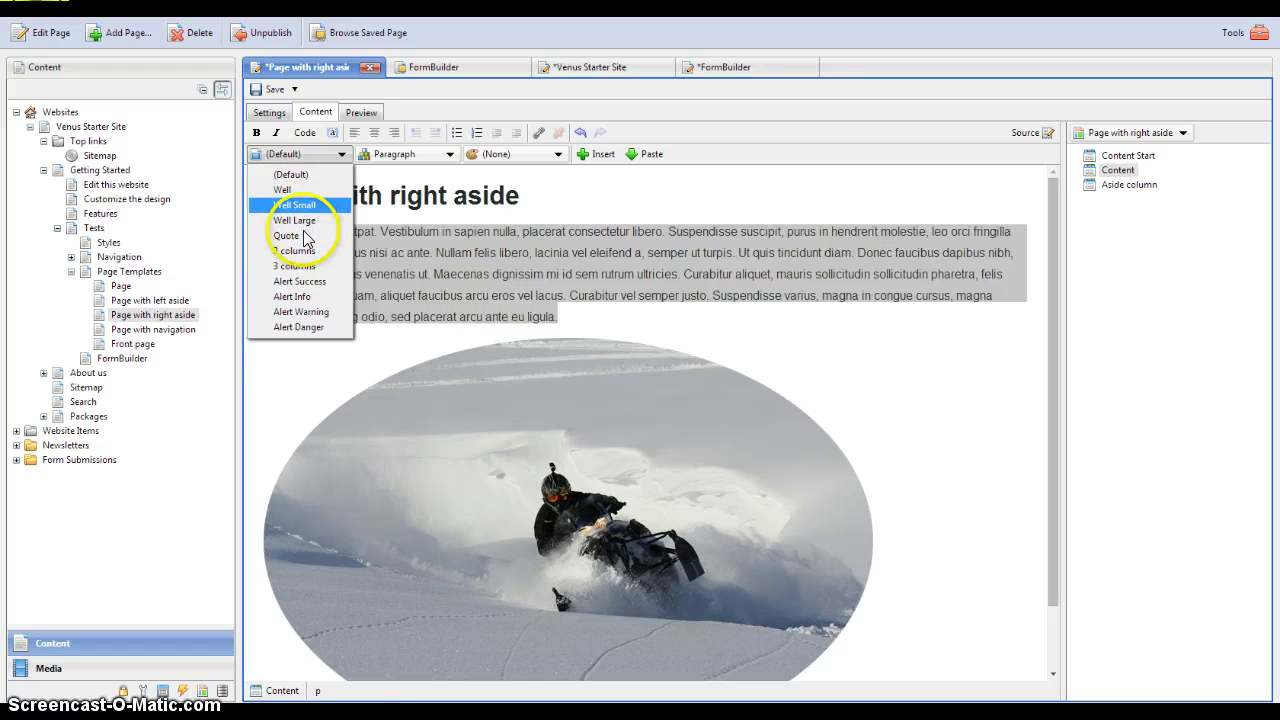
left_click(298, 251)
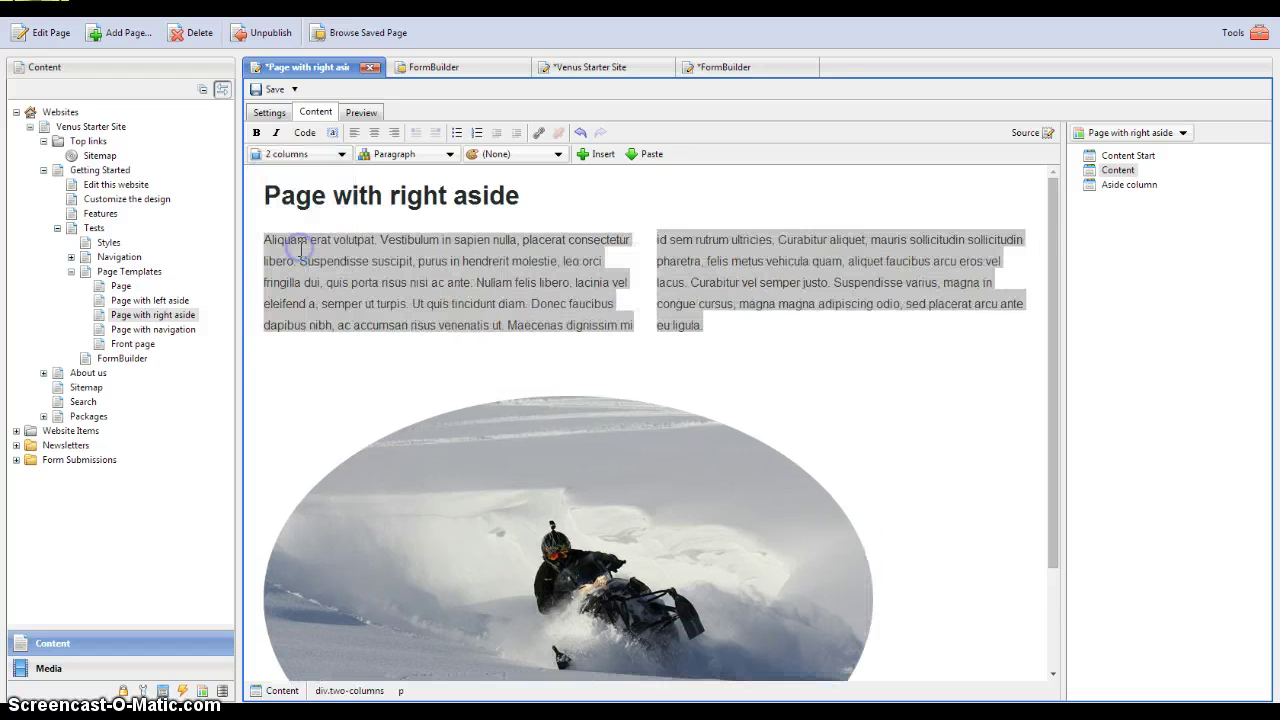
left_click(341, 154)
left_click(298, 266)
left_click(783, 386)
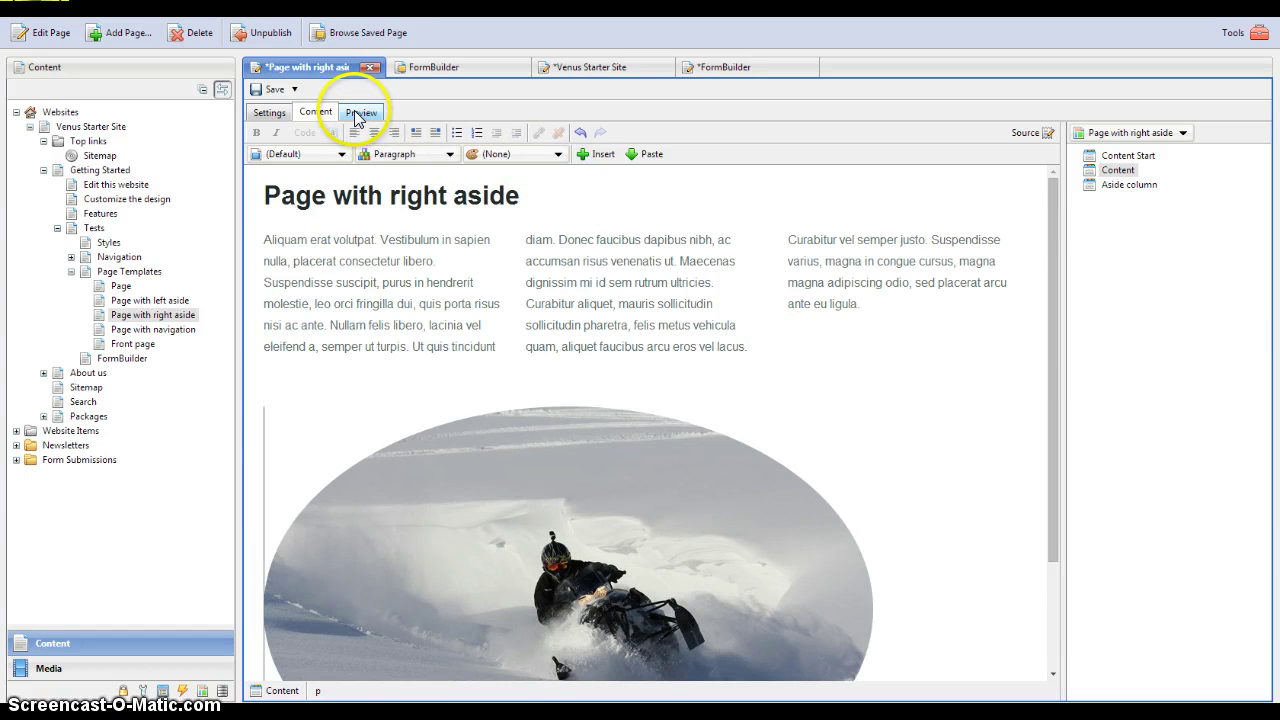
left_click(266, 113)
left_click(316, 113)
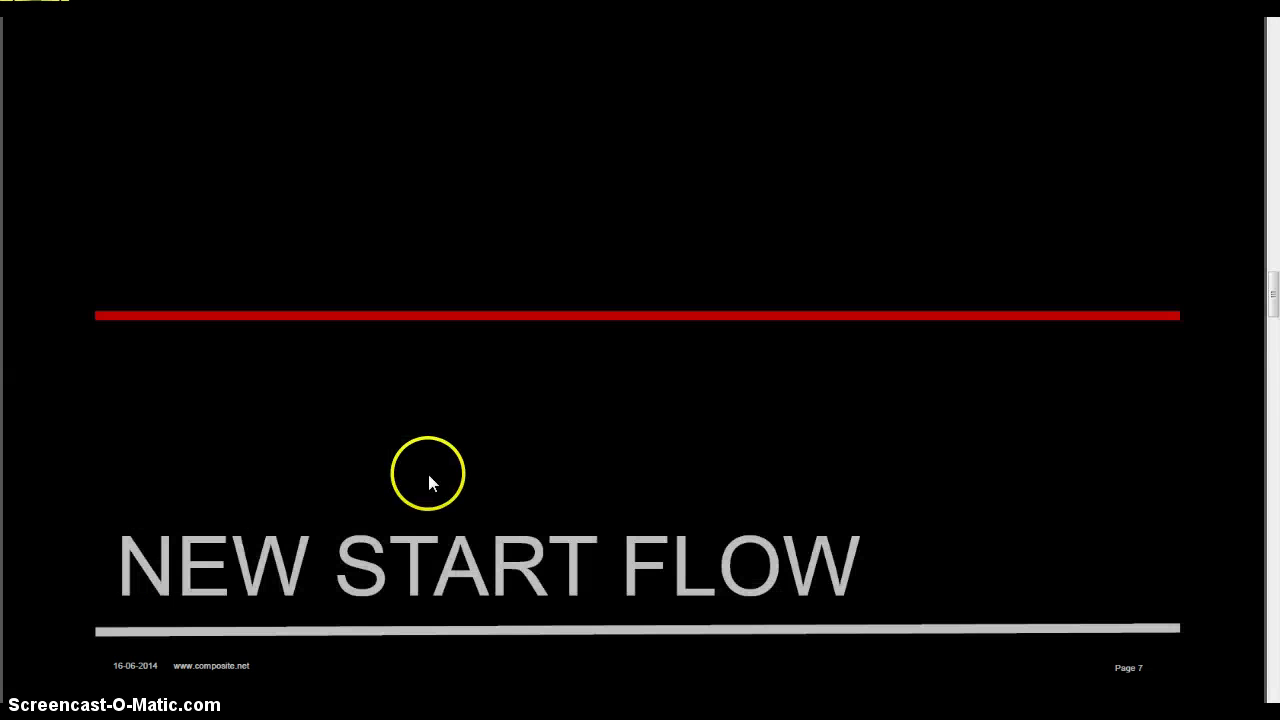
key("Page_Down")
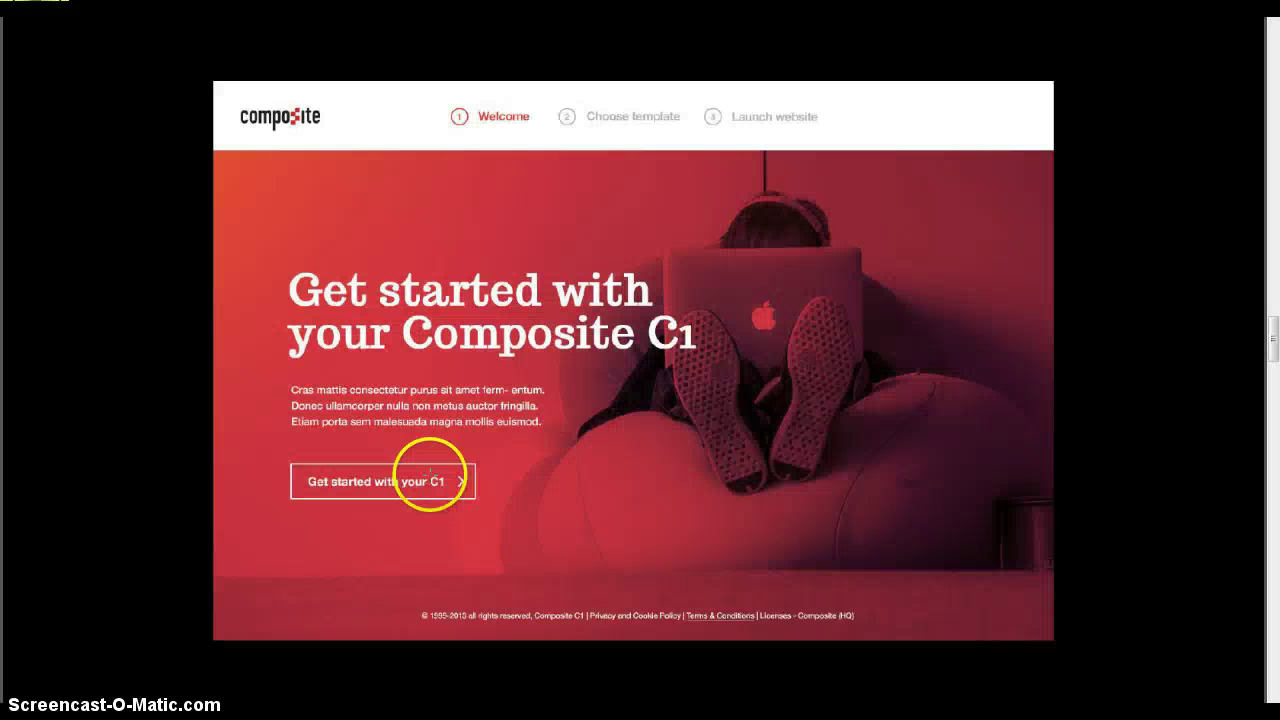
left_click(427, 480)
left_click(366, 480)
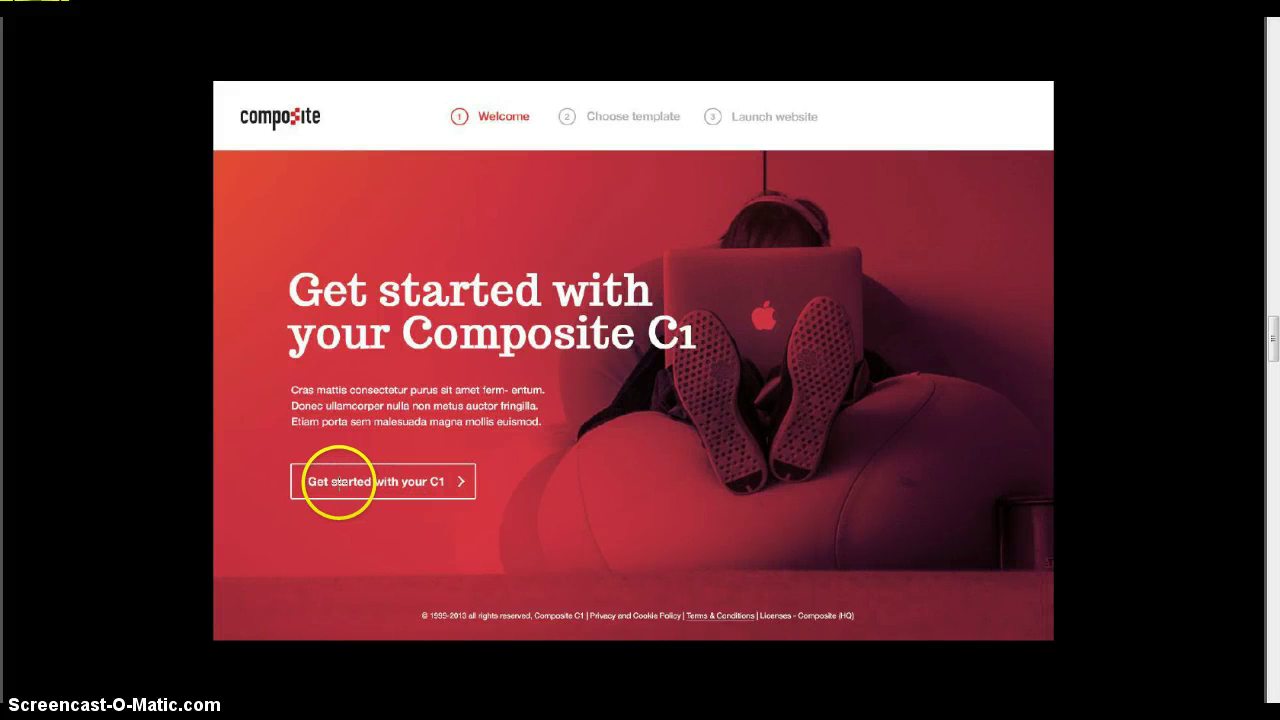
left_click(340, 483)
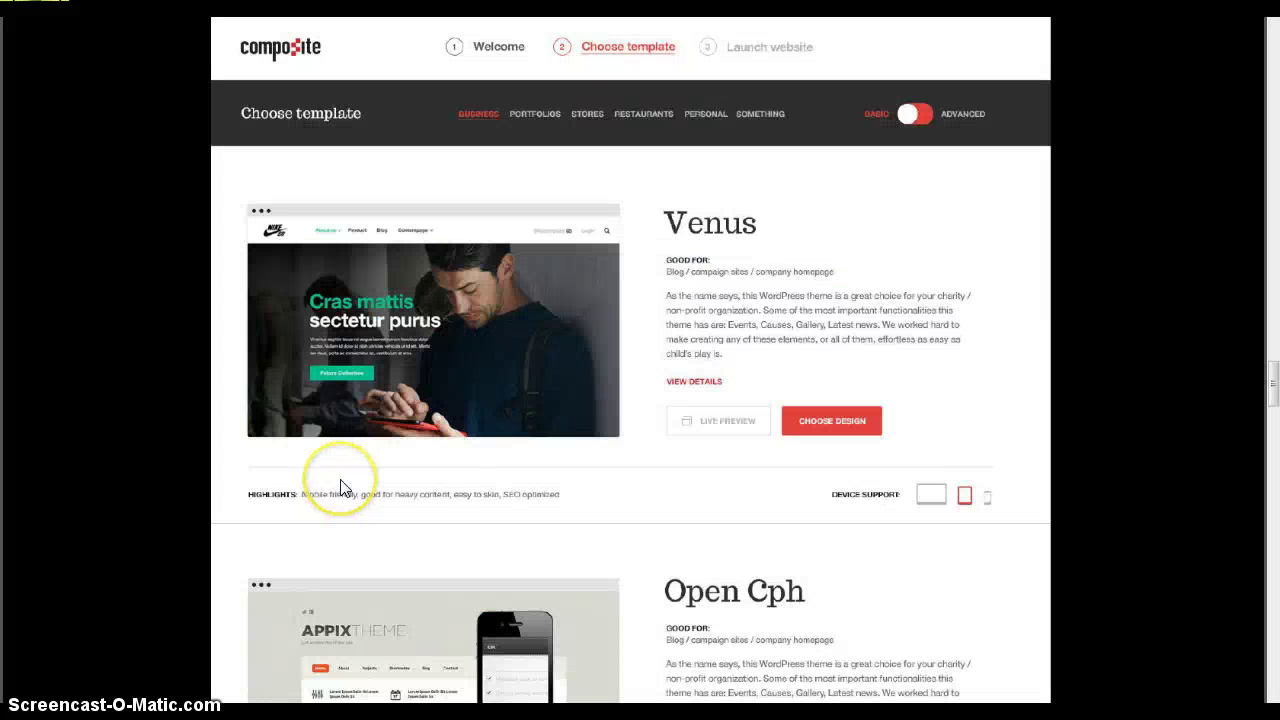